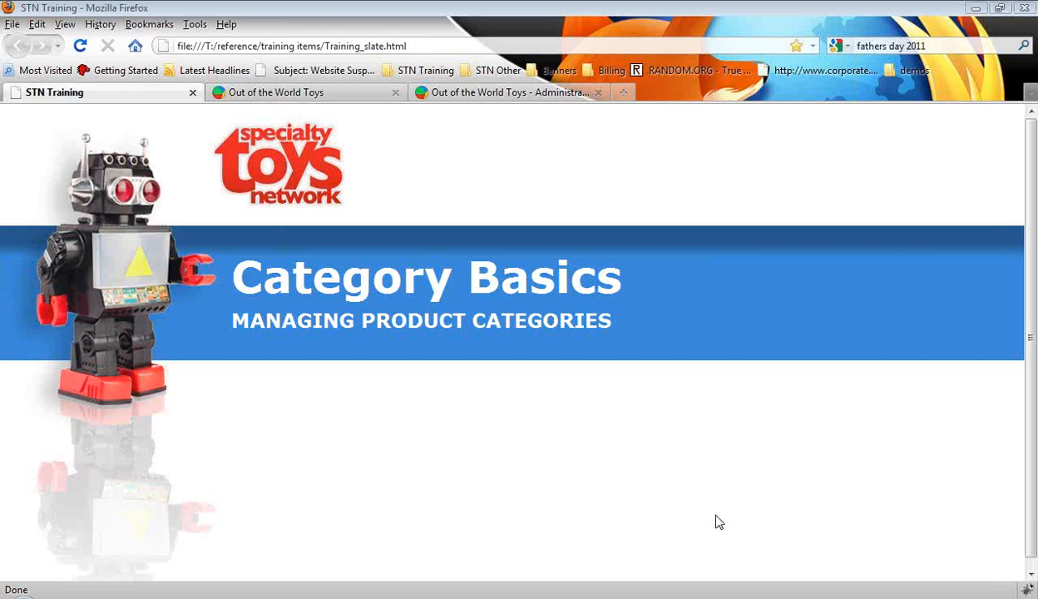
Open the Shop Online page of the Out of the World Toys storefront and view its product categories
{"action": "left_click", "coordinate": [307, 101]}
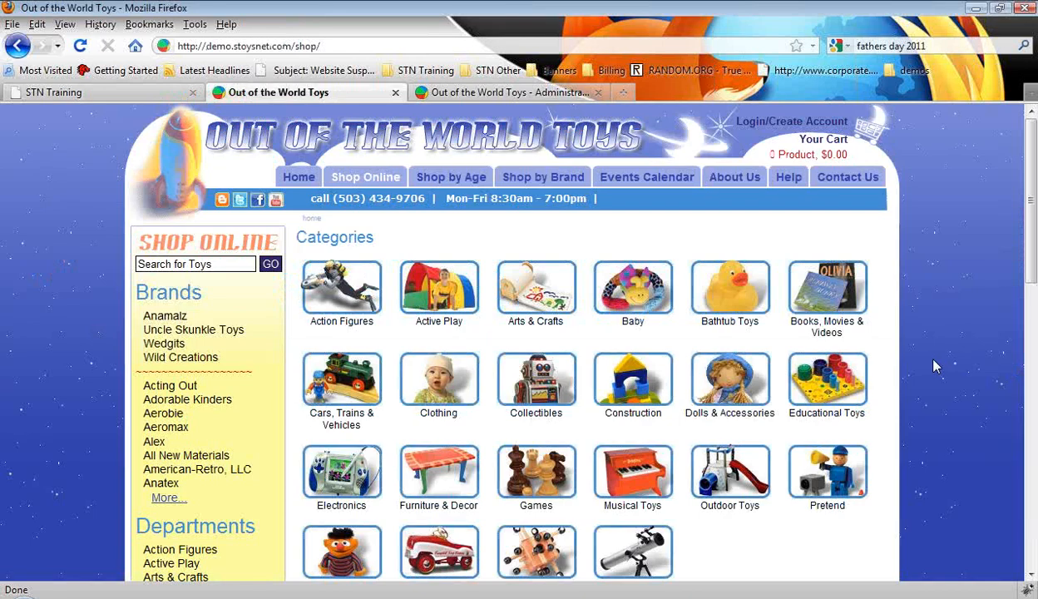
{"action": "left_click", "coordinate": [362, 181]}
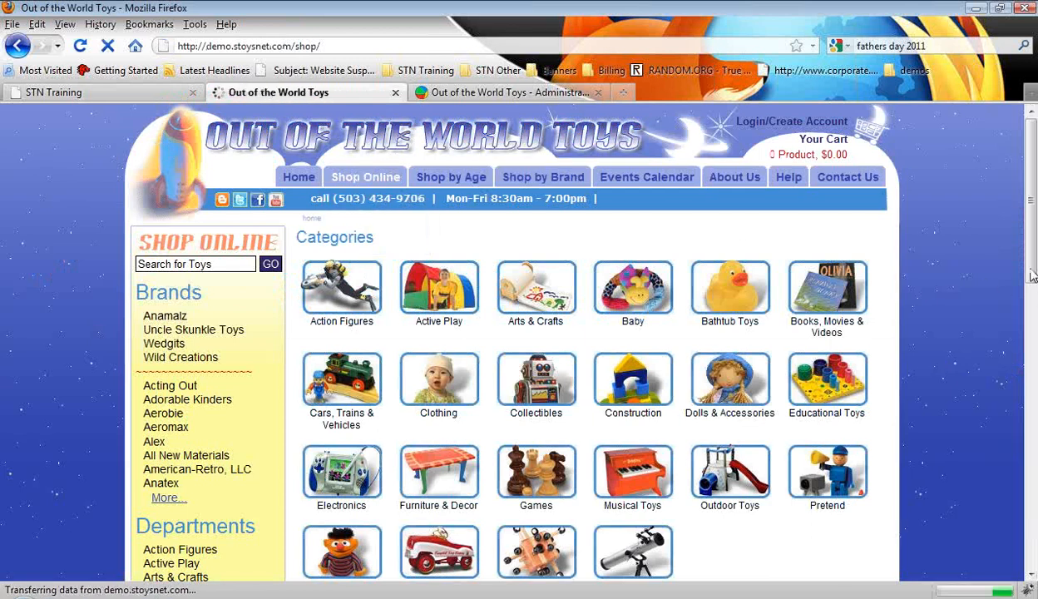
{"action": "left_click_drag", "start_coordinate": [1034, 274], "coordinate": [1033, 300]}
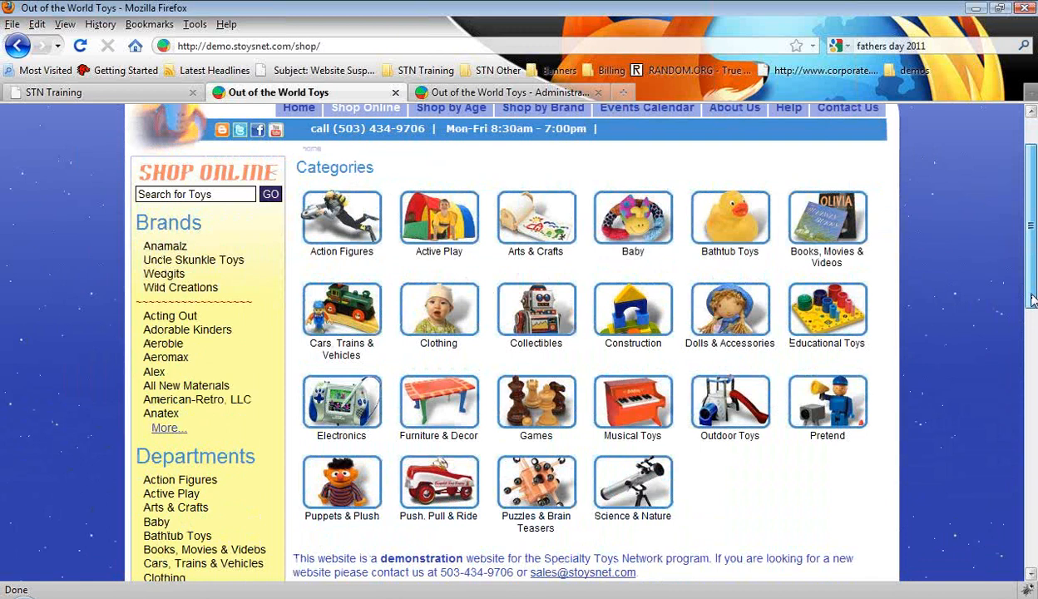
{"action": "left_click_drag", "start_coordinate": [1034, 300], "coordinate": [1034, 311]}
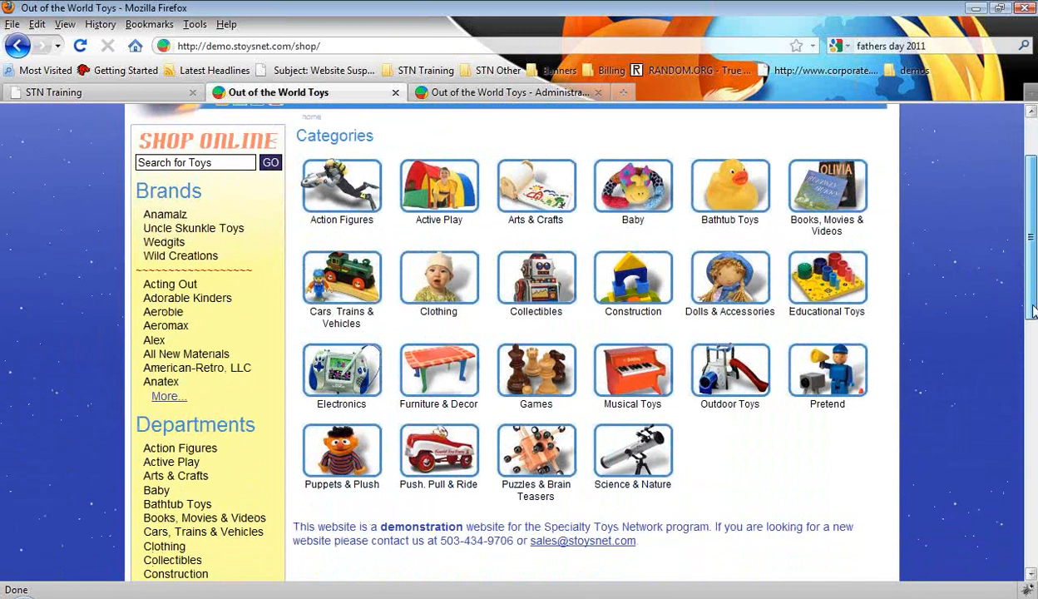
Open the Outdoor Toys category and view its subcategories and products
{"action": "left_click", "coordinate": [711, 379]}
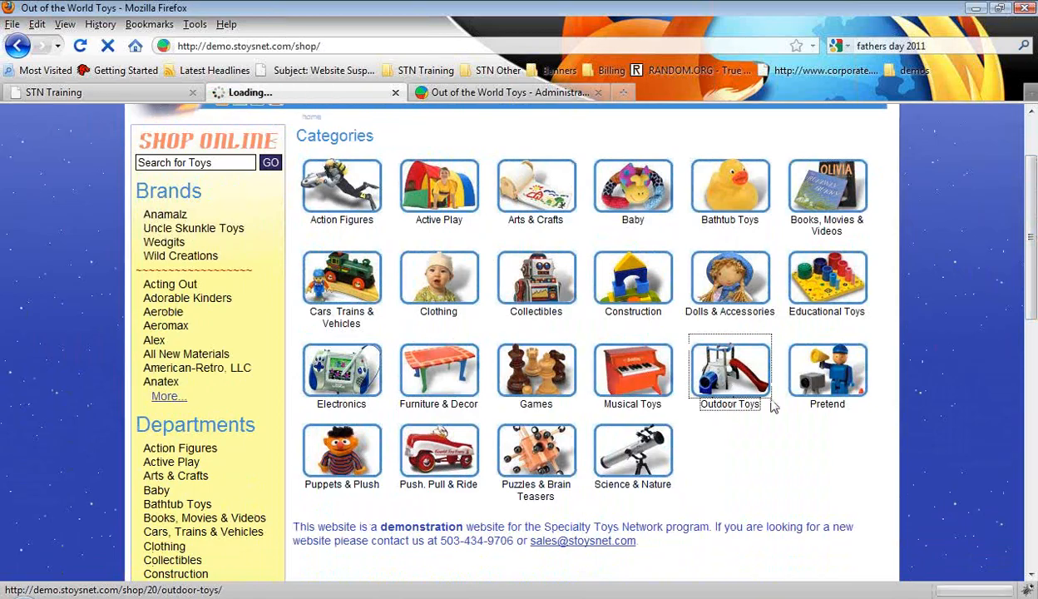
{"action": "scroll", "coordinate": [797, 481], "scroll_direction": "down", "scroll_amount": 3}
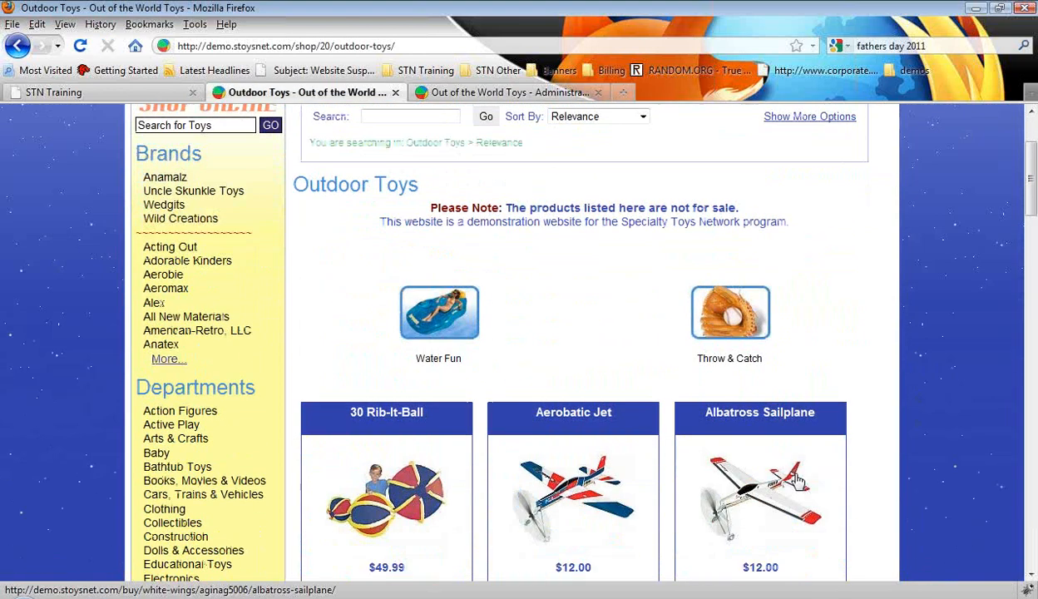
{"action": "scroll", "coordinate": [797, 481], "scroll_direction": "down", "scroll_amount": 4}
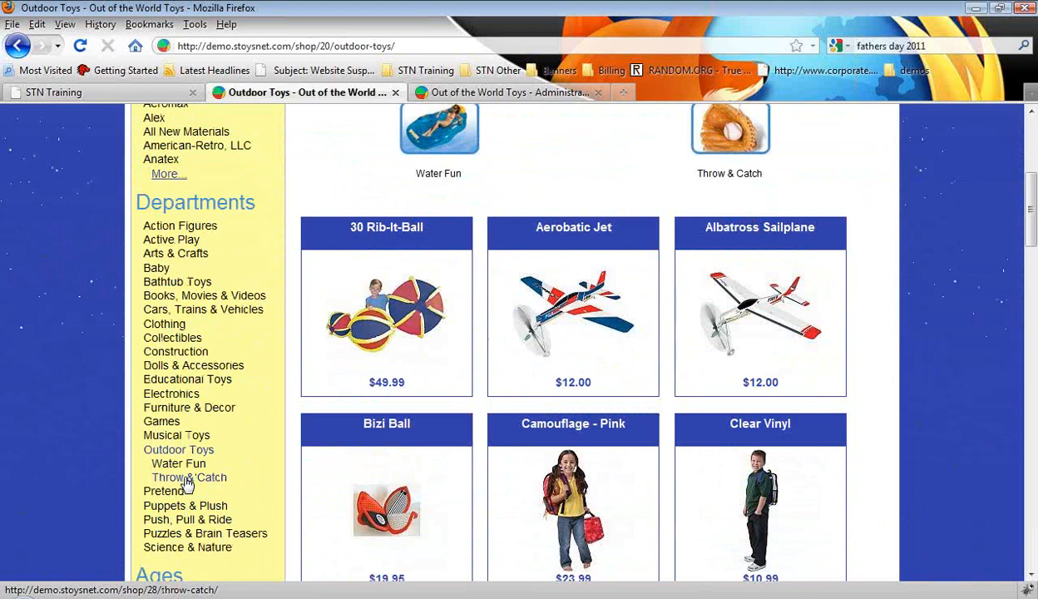
Open the Water Fun subcategory and look through its products
{"action": "left_click", "coordinate": [423, 145]}
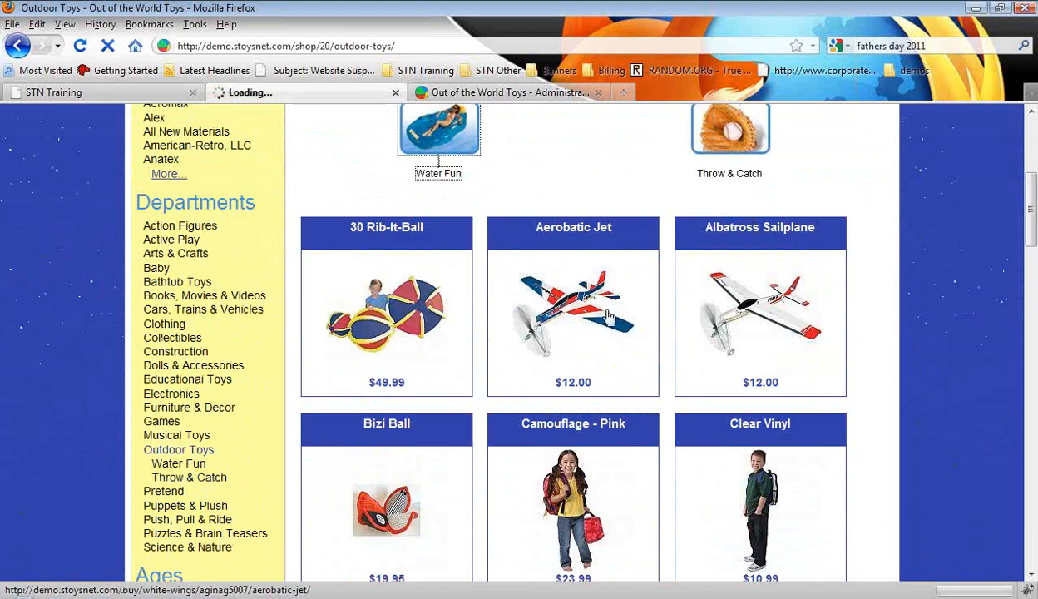
{"action": "scroll", "coordinate": [931, 395], "scroll_direction": "down", "scroll_amount": 7}
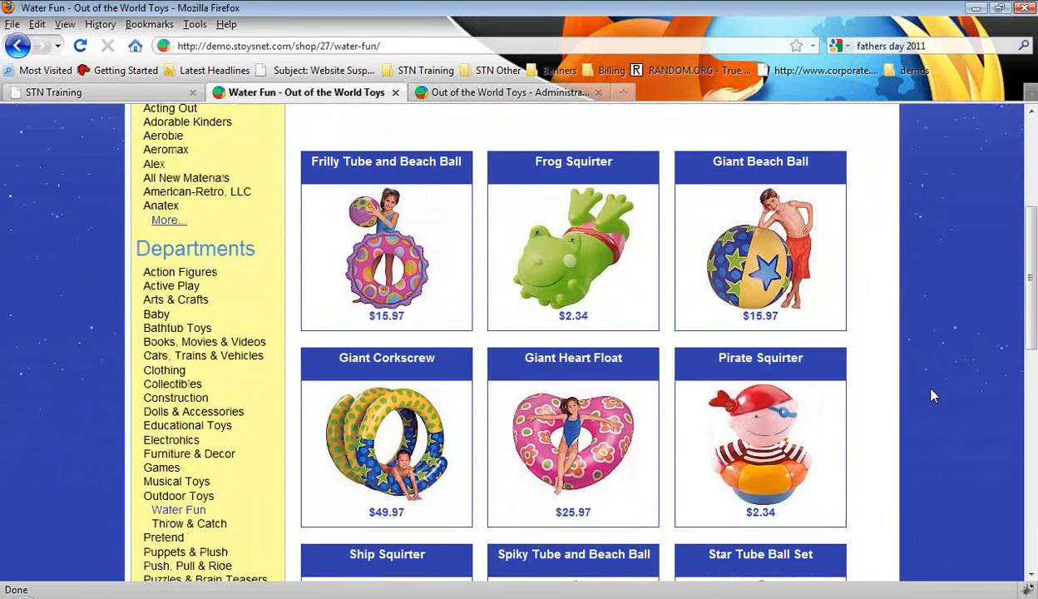
{"action": "scroll", "coordinate": [932, 394], "scroll_direction": "down", "scroll_amount": 6}
{"action": "scroll", "coordinate": [932, 394], "scroll_direction": "up", "scroll_amount": 1}
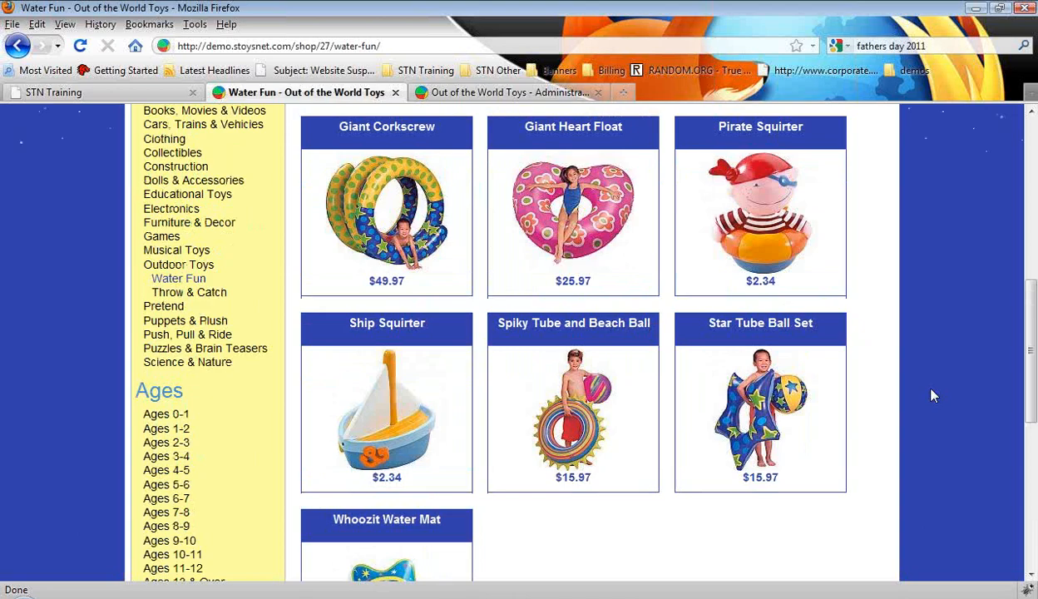
{"action": "scroll", "coordinate": [931, 394], "scroll_direction": "up", "scroll_amount": 1}
Go back to the Outdoor Toys category and examine its product list down to the mesh backpacks
{"action": "left_click", "coordinate": [185, 313]}
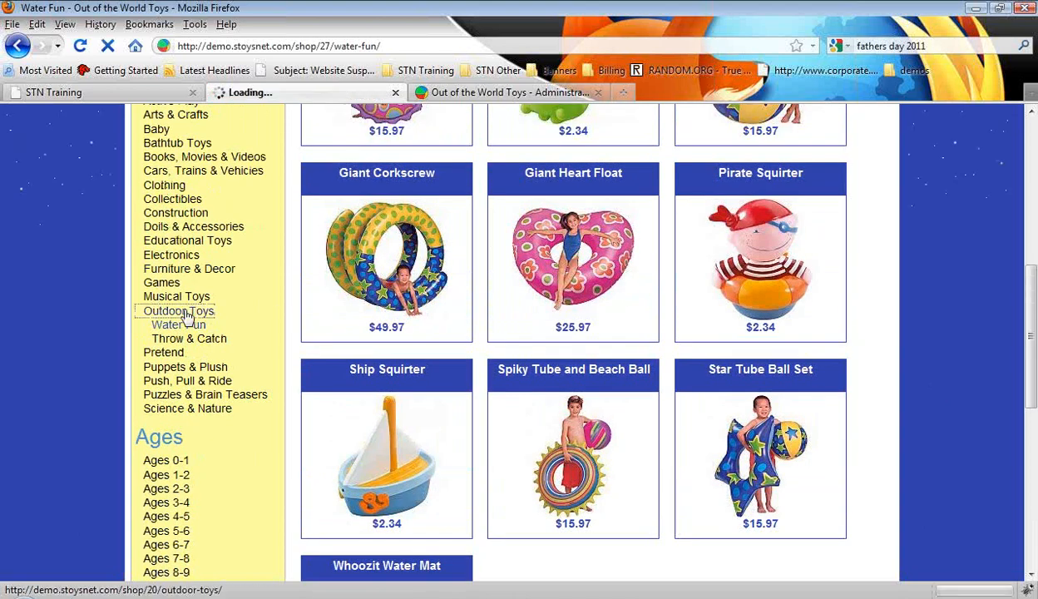
{"action": "scroll", "coordinate": [898, 397], "scroll_direction": "down", "scroll_amount": 8}
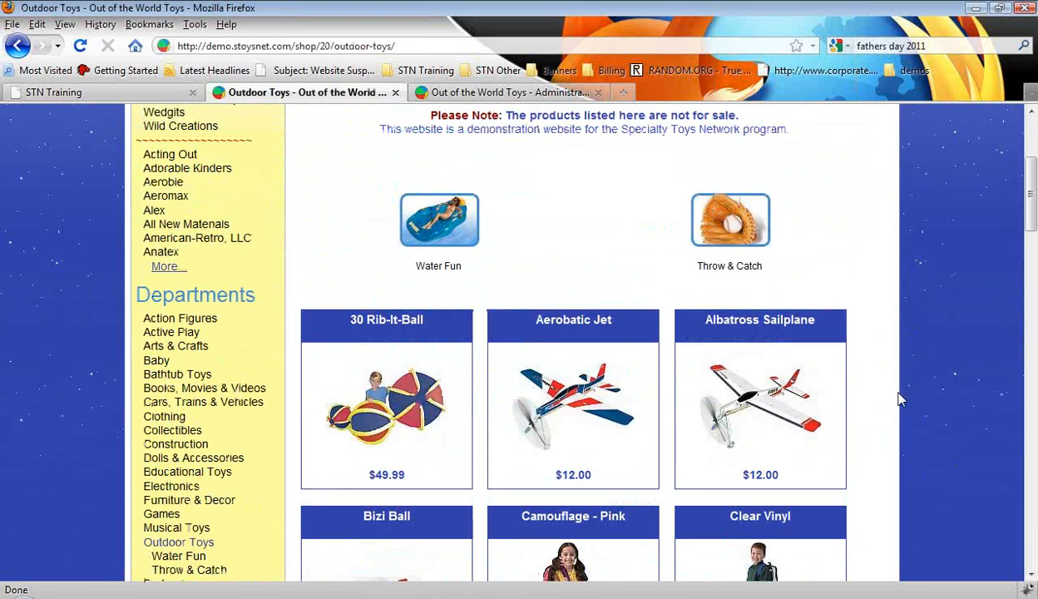
{"action": "scroll", "coordinate": [898, 397], "scroll_direction": "down", "scroll_amount": 10}
{"action": "scroll", "coordinate": [898, 399], "scroll_direction": "down", "scroll_amount": 5}
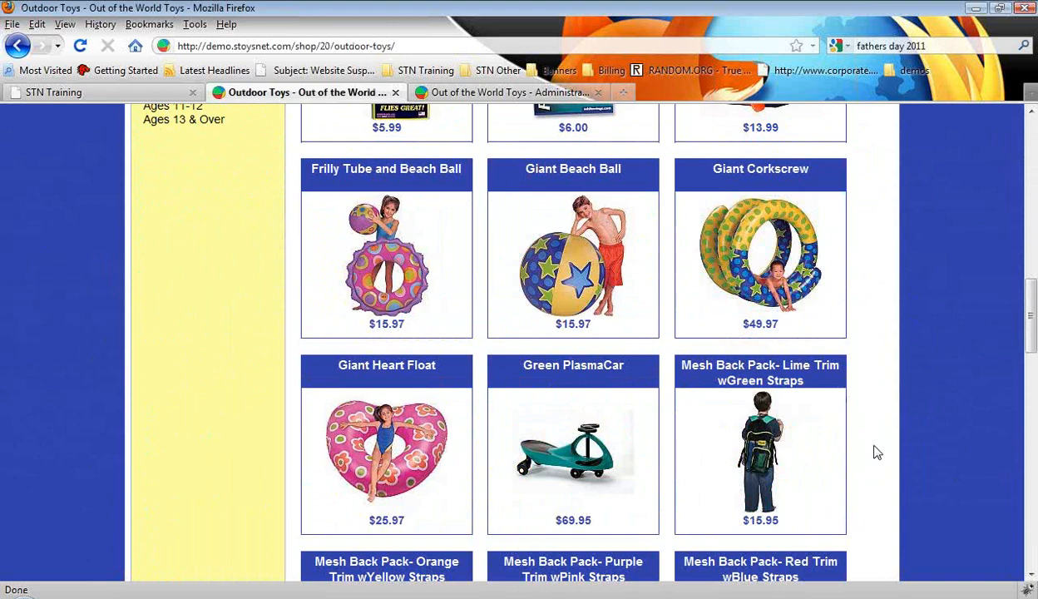
{"action": "scroll", "coordinate": [877, 451], "scroll_direction": "up", "scroll_amount": 4}
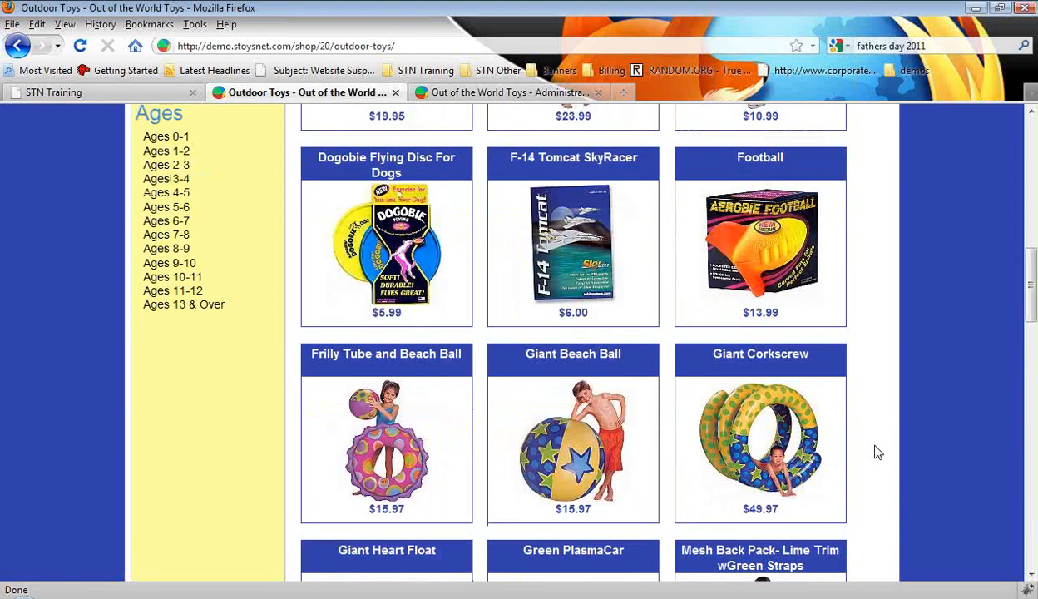
{"action": "scroll", "coordinate": [878, 451], "scroll_direction": "up", "scroll_amount": 7}
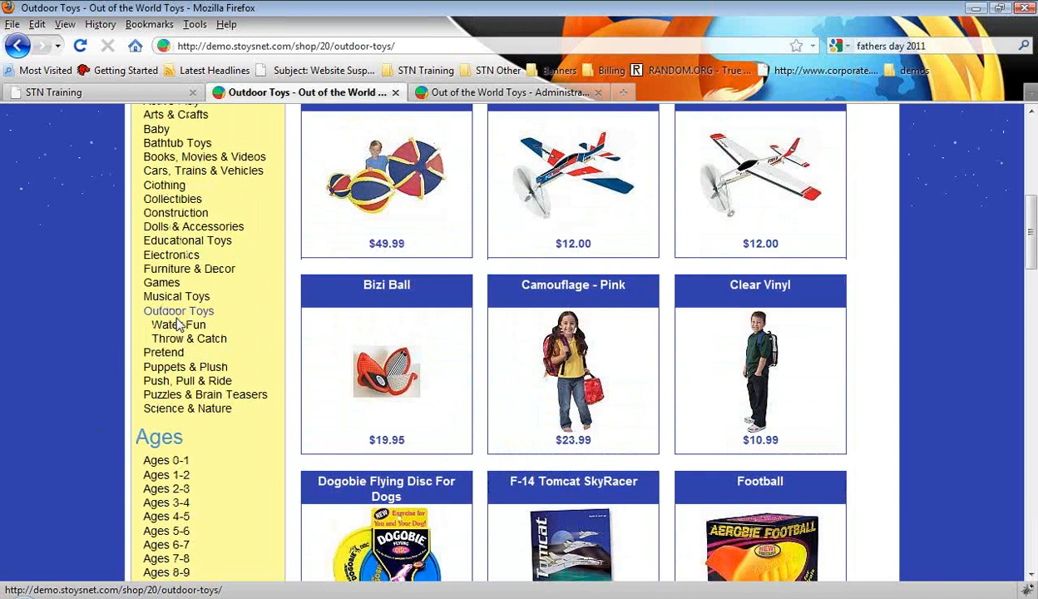
{"action": "scroll", "coordinate": [598, 436], "scroll_direction": "up", "scroll_amount": 2}
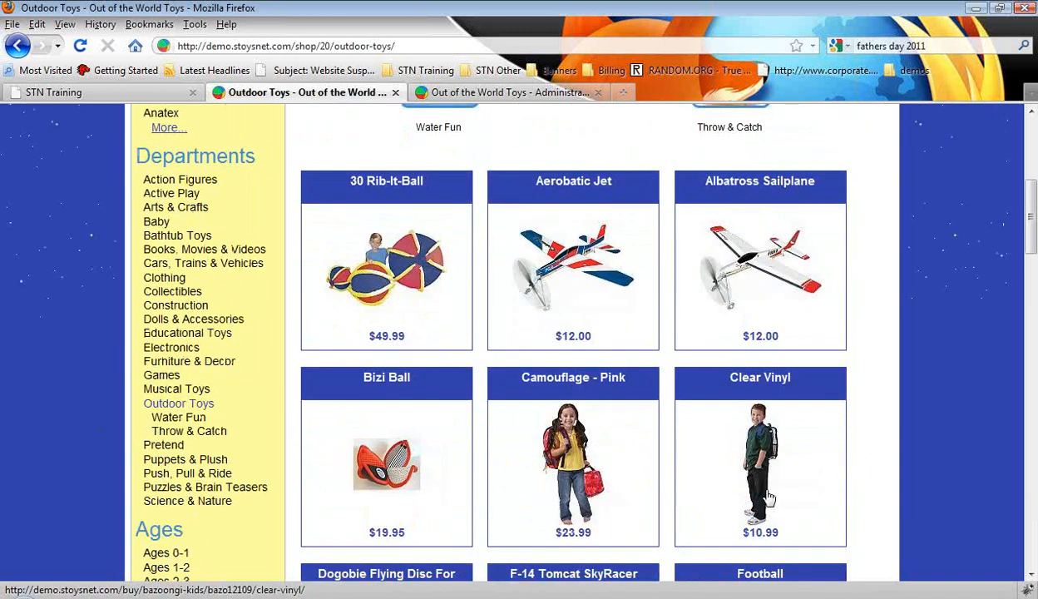
{"action": "scroll", "coordinate": [769, 496], "scroll_direction": "down", "scroll_amount": 8}
{"action": "scroll", "coordinate": [769, 497], "scroll_direction": "down", "scroll_amount": 9}
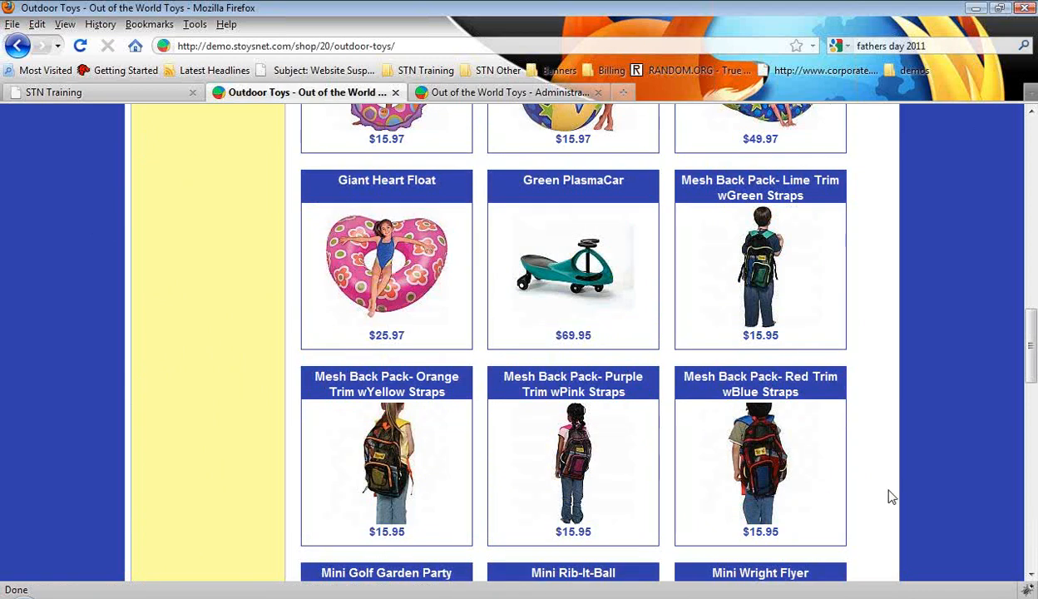
{"action": "scroll", "coordinate": [895, 484], "scroll_direction": "down", "scroll_amount": 4}
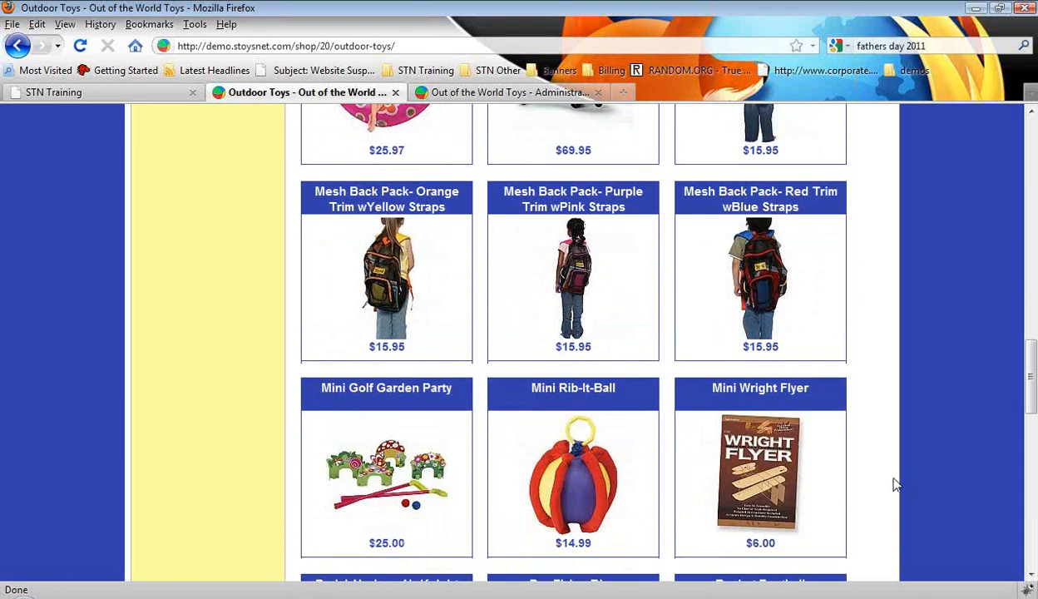
{"action": "scroll", "coordinate": [895, 484], "scroll_direction": "up", "scroll_amount": 3}
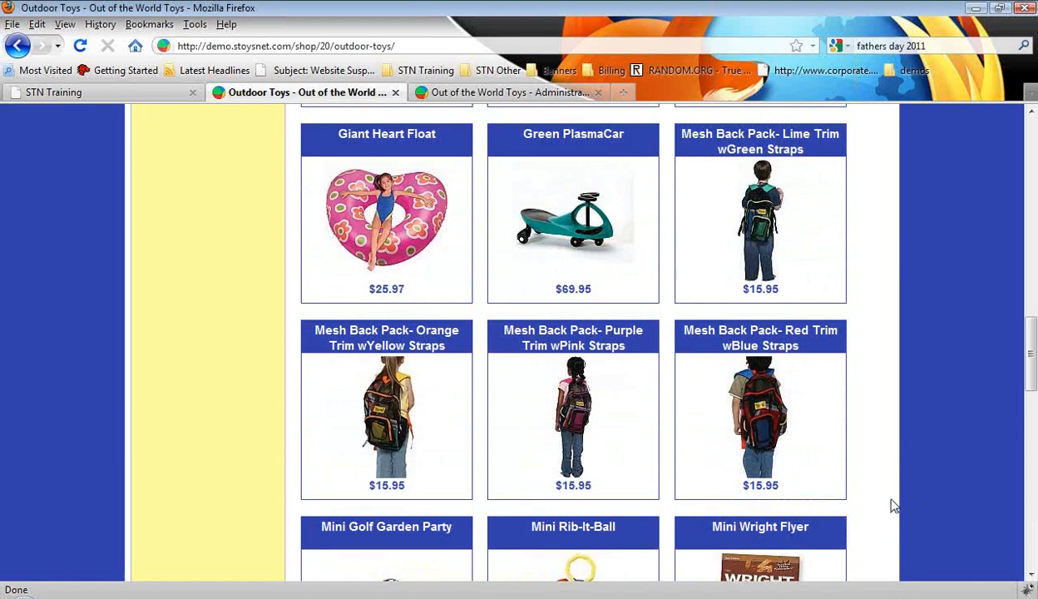
Switch to the store administration and open the shopping cart's category tree
{"action": "left_click", "coordinate": [520, 93]}
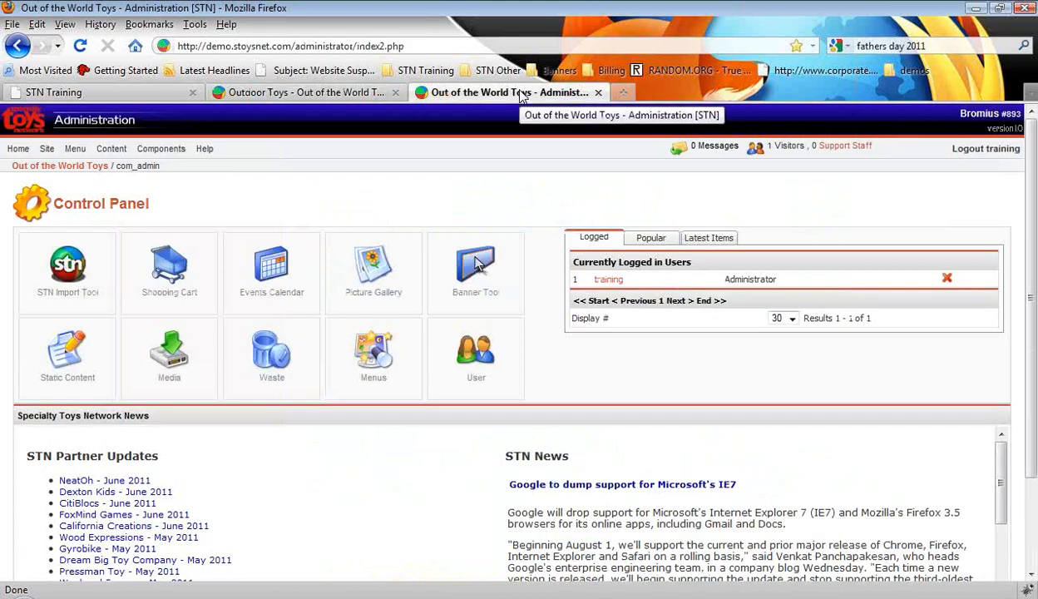
{"action": "left_click", "coordinate": [175, 285]}
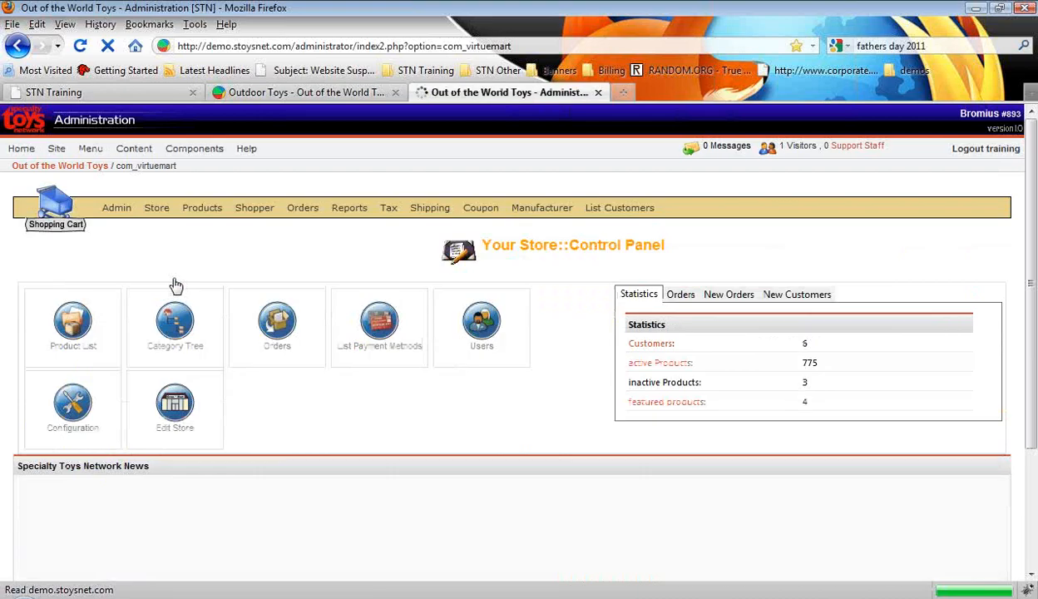
{"action": "left_click", "coordinate": [177, 332]}
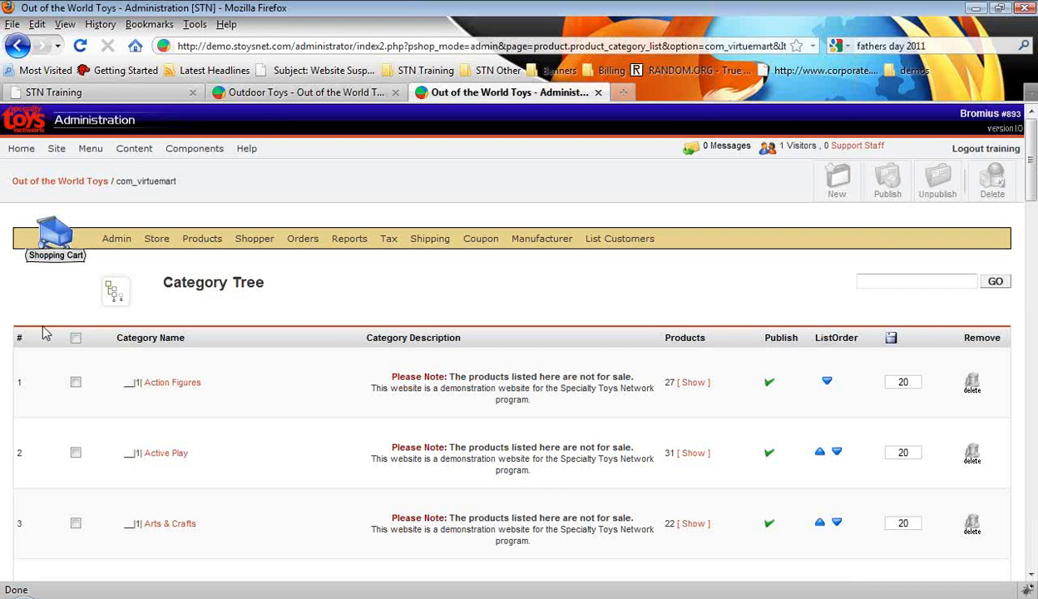
Start a new product category and name it Backpacks
{"action": "left_click", "coordinate": [847, 184]}
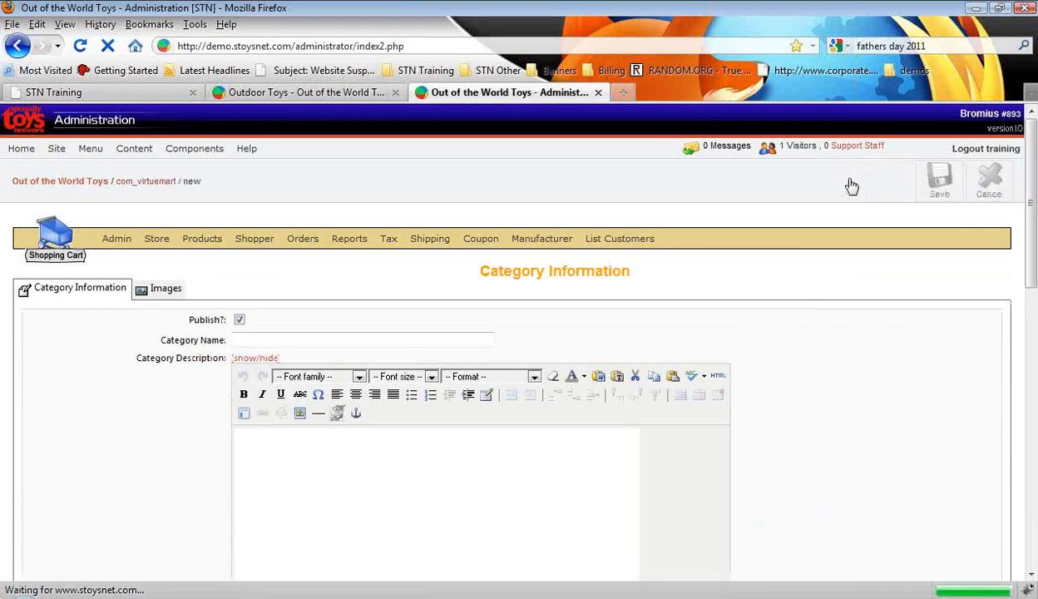
{"action": "left_click", "coordinate": [263, 340]}
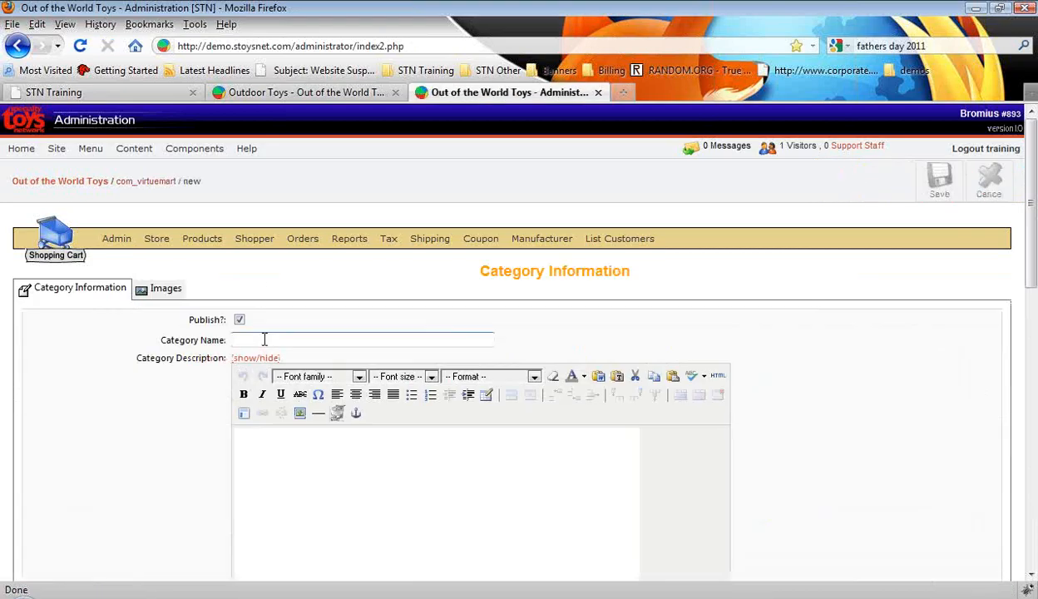
{"action": "type", "text": "Bac"}
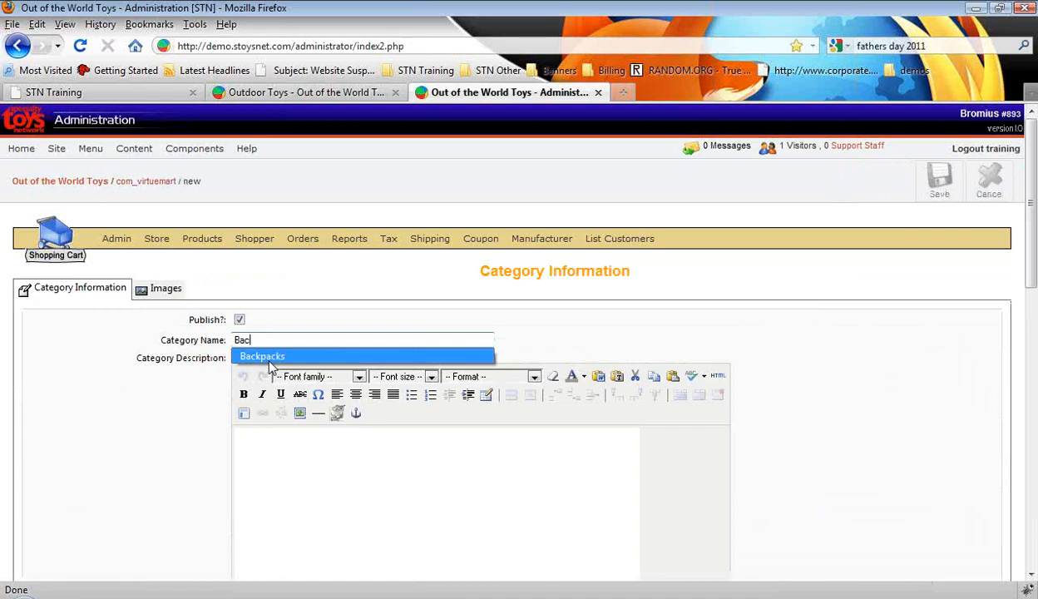
{"action": "left_click", "coordinate": [270, 358]}
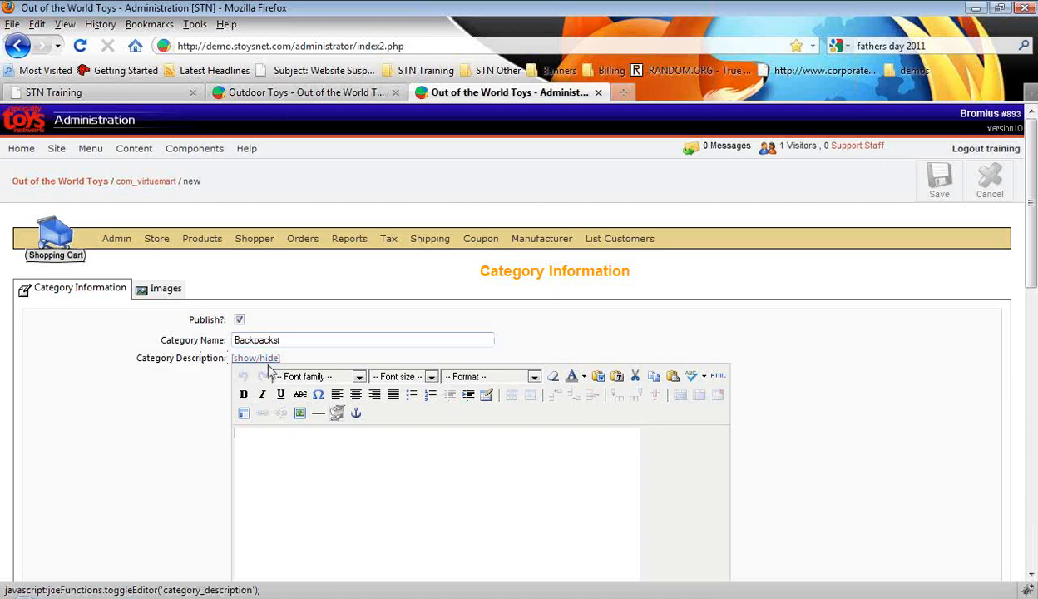
Return to the storefront's Outdoor Toys page and examine the category description above the subcategories
{"action": "left_click", "coordinate": [347, 92]}
{"action": "scroll", "coordinate": [1002, 416], "scroll_direction": "up", "scroll_amount": 13}
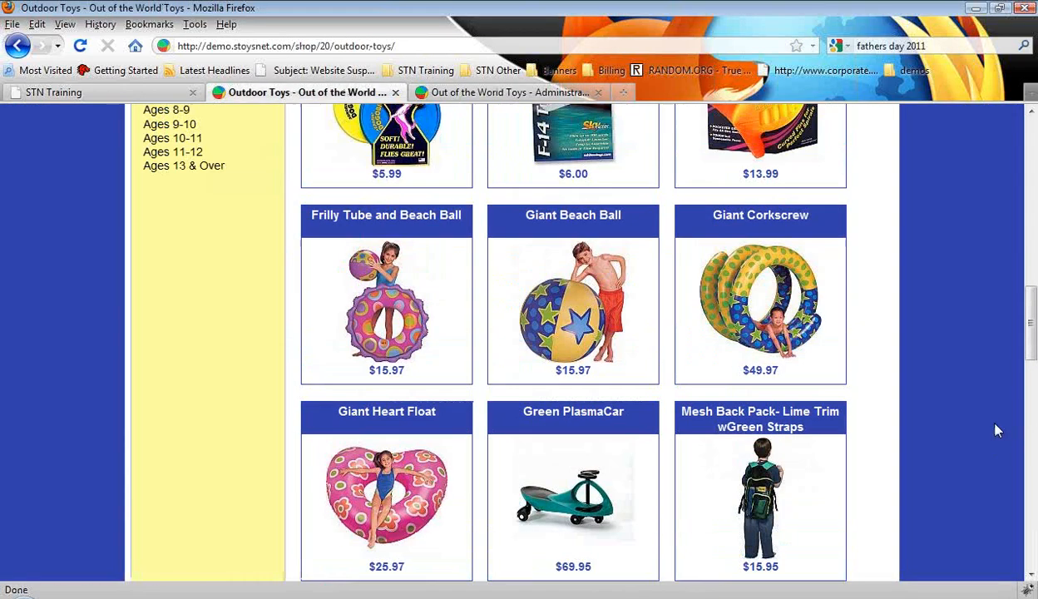
{"action": "scroll", "coordinate": [1002, 416], "scroll_direction": "up", "scroll_amount": 1}
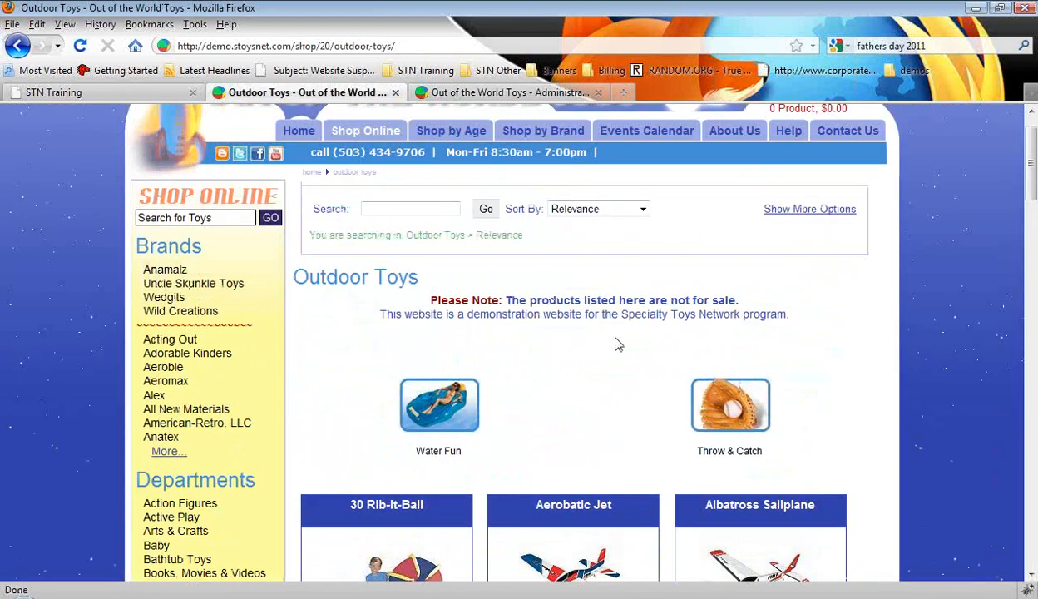
{"action": "left_click_drag", "start_coordinate": [419, 308], "coordinate": [800, 326]}
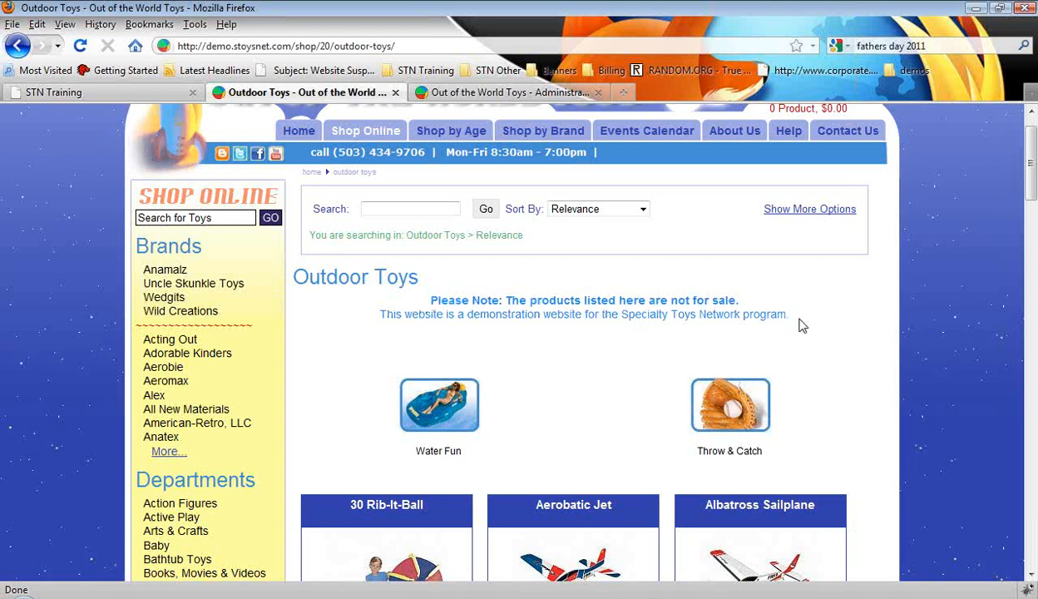
{"action": "left_click", "coordinate": [800, 325]}
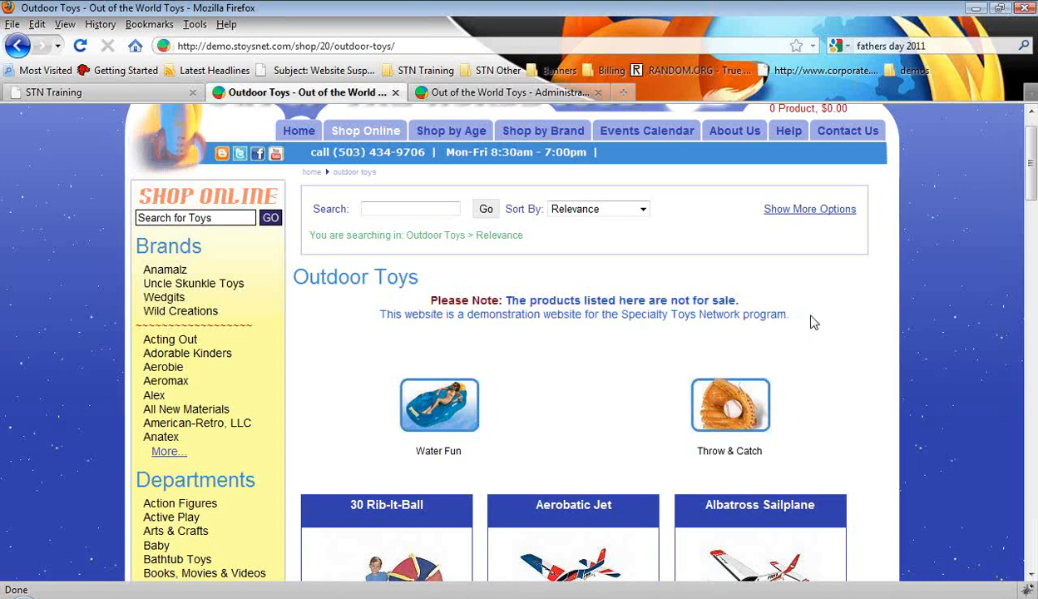
Check the description meta tag in the Outdoor Toys page info, and close the info window
{"action": "right_click", "coordinate": [935, 406]}
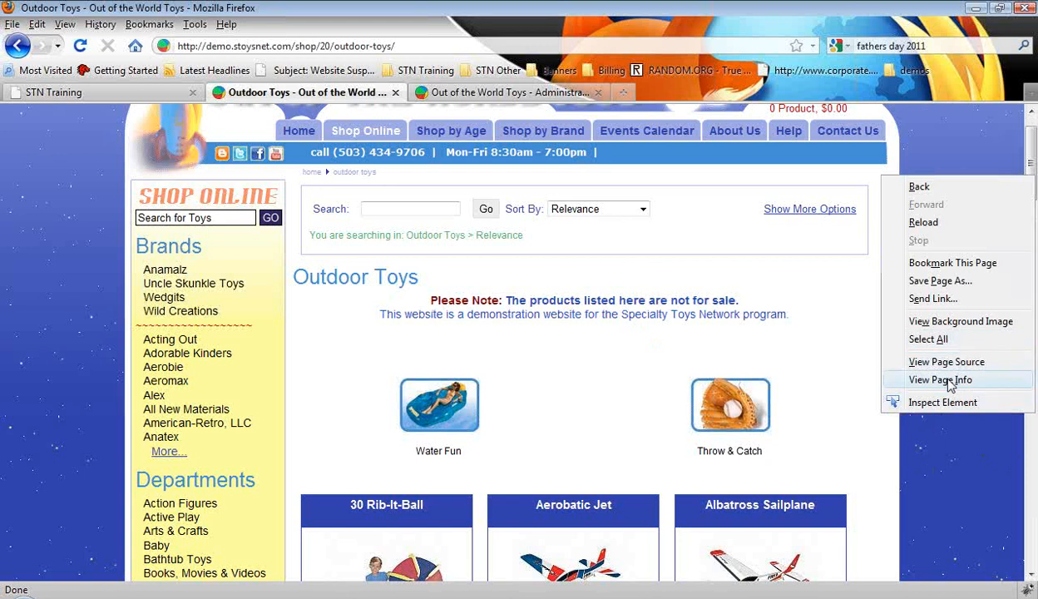
{"action": "left_click", "coordinate": [930, 379]}
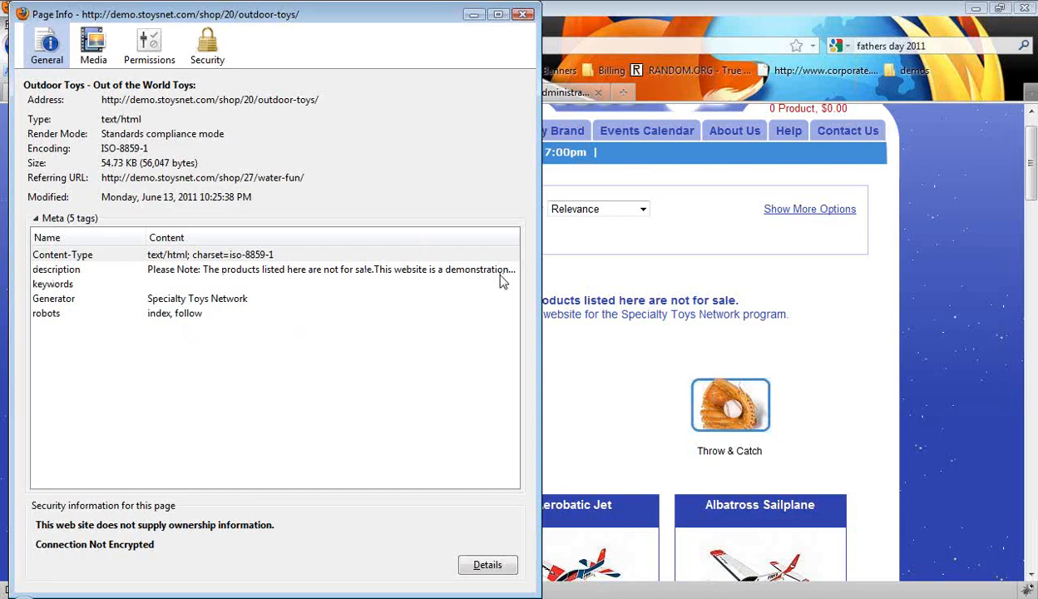
{"action": "left_click", "coordinate": [523, 15]}
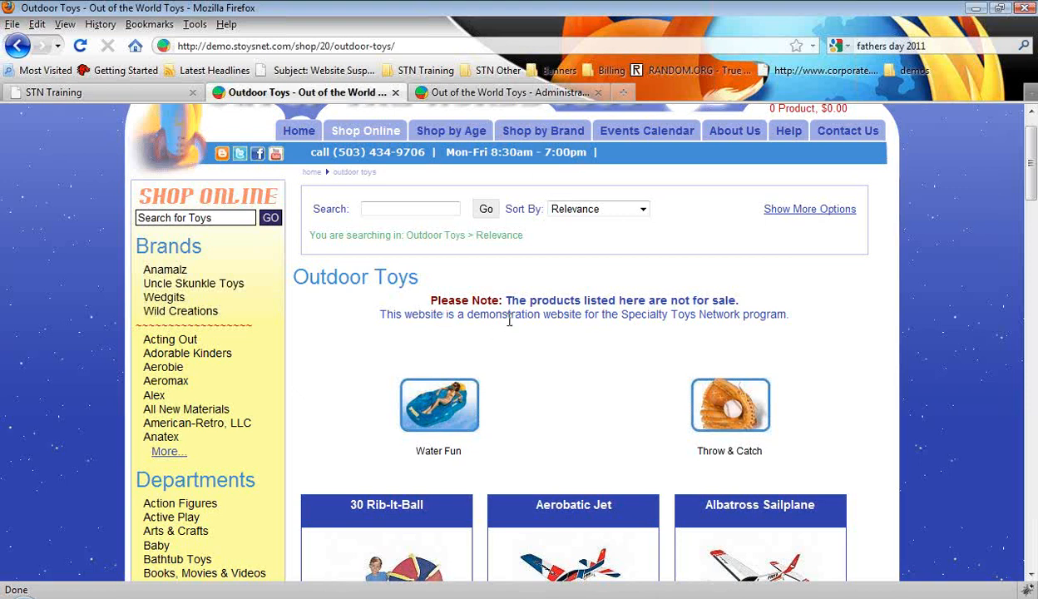
Switch to the store administration and paste the text from backpacks desc.txt in Notepad into the Backpacks category description
{"action": "left_click", "coordinate": [504, 93]}
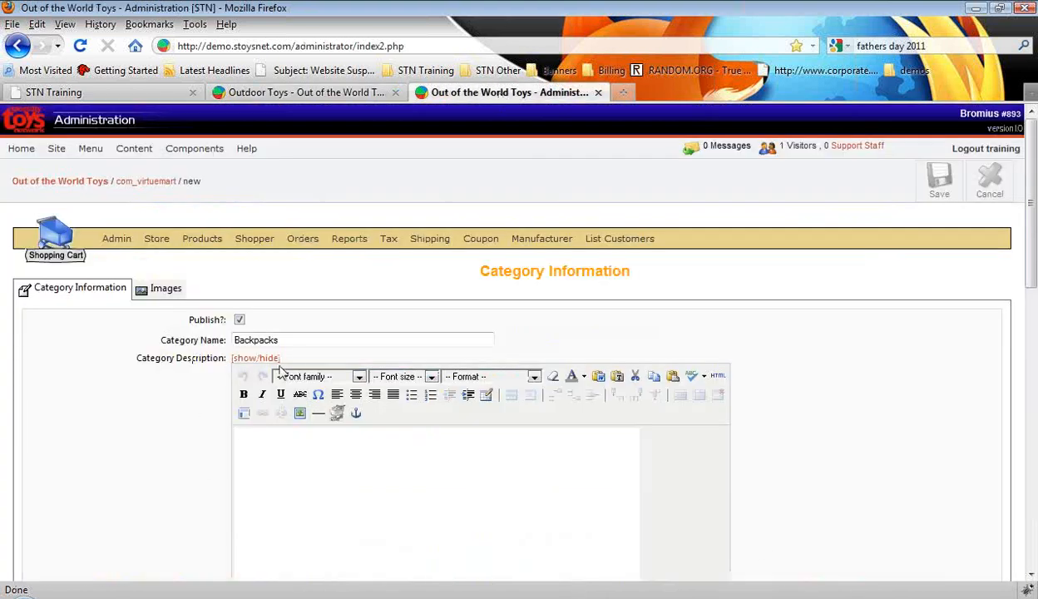
{"action": "left_click", "coordinate": [315, 459]}
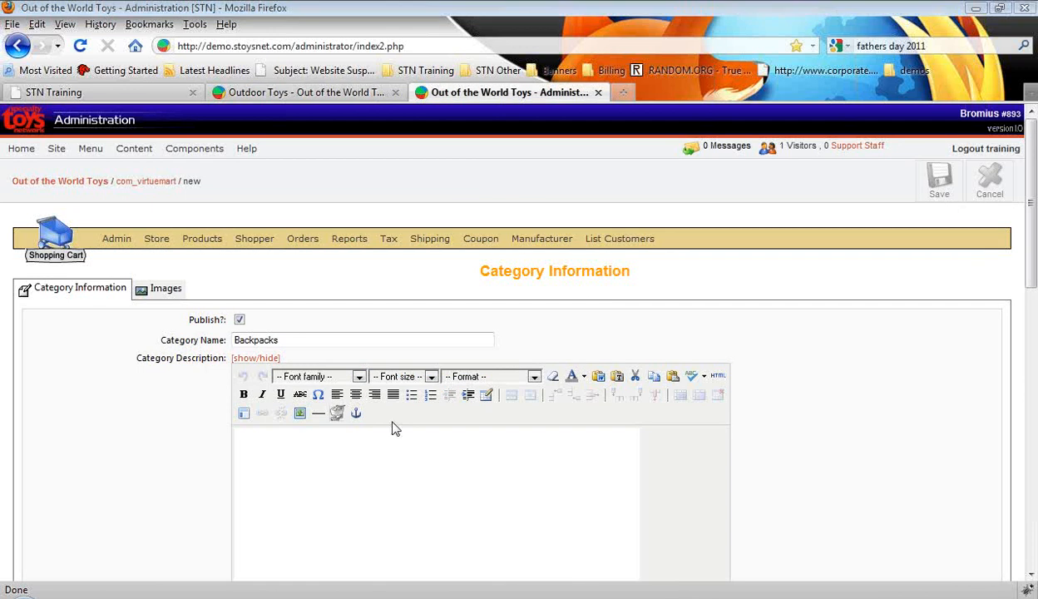
{"action": "key", "text": "alt+Tab"}
{"action": "left_click_drag", "start_coordinate": [337, 176], "coordinate": [175, 146]}
{"action": "key", "text": "ctrl+c"}
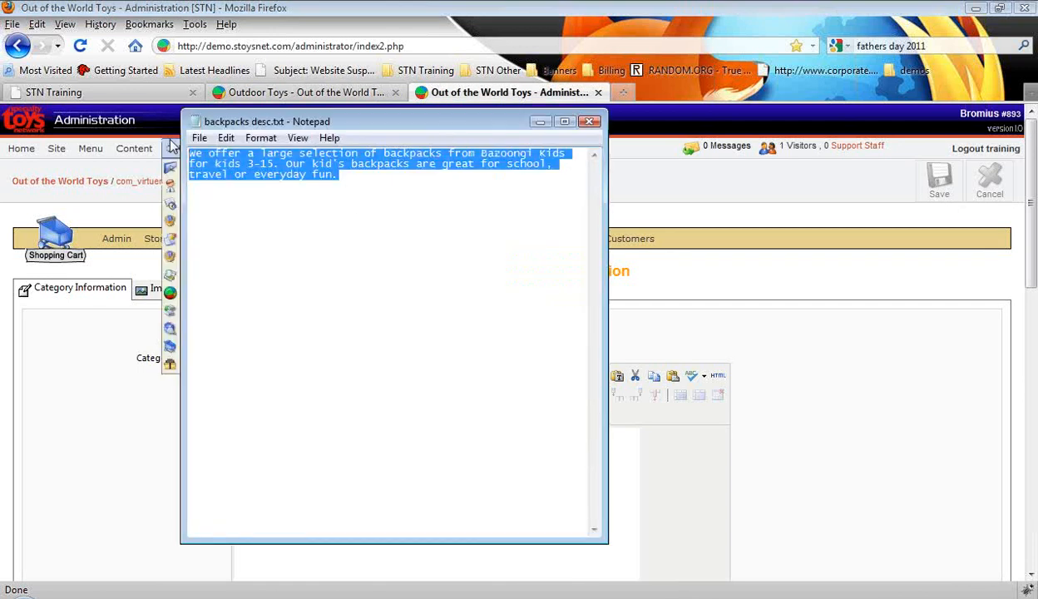
{"action": "key", "text": "alt+Tab"}
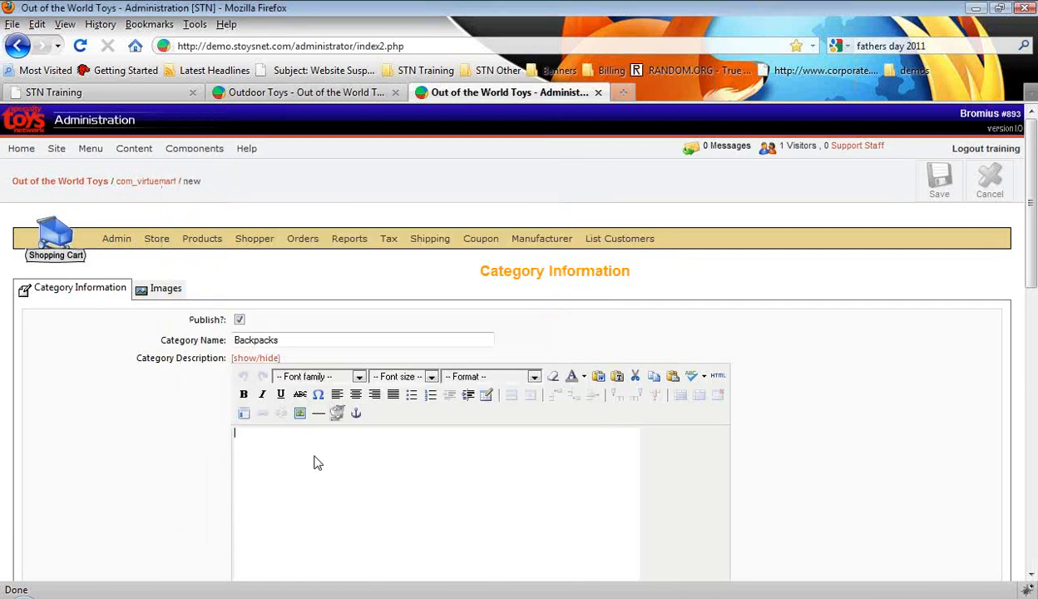
{"action": "key", "text": "ctrl+v"}
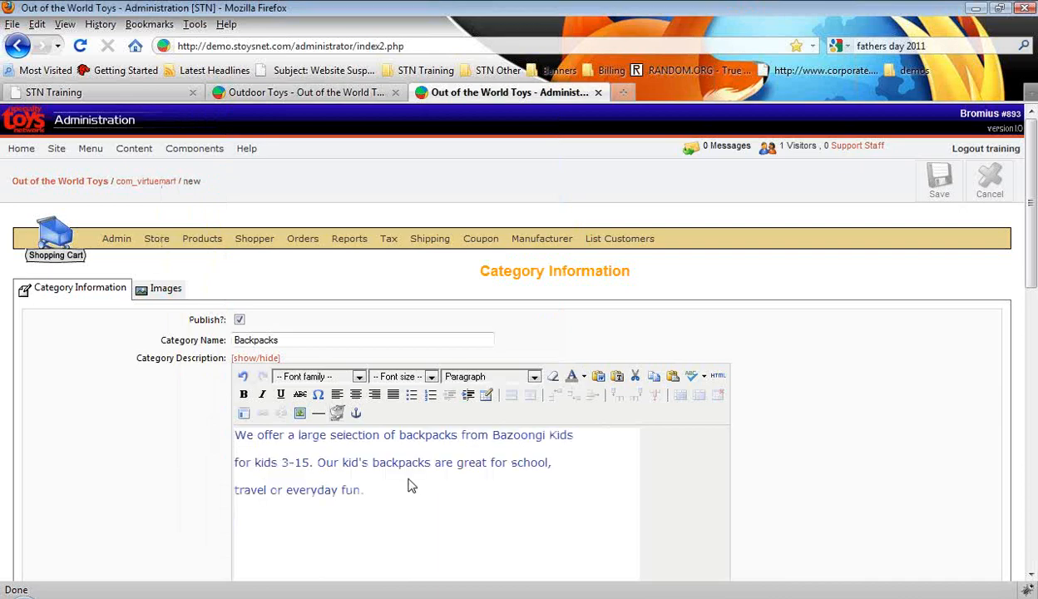
Remove the line breaks before "for kids" and "travel" so the category description runs as one paragraph
{"action": "left_click", "coordinate": [235, 463]}
{"action": "key", "text": "BackSpace"}
{"action": "key", "text": "shift+Return"}
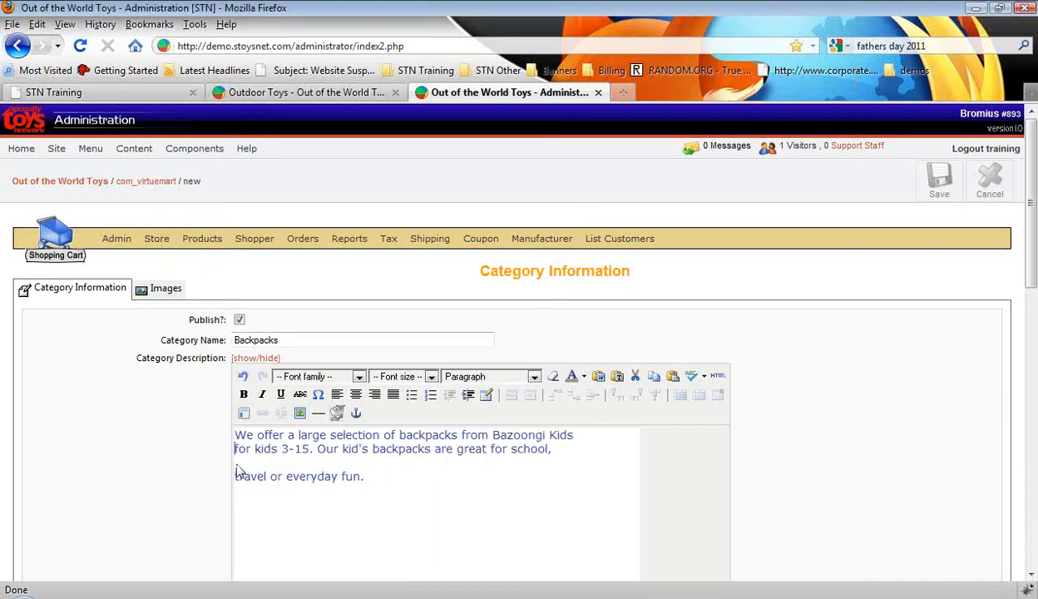
{"action": "key", "text": "BackSpace"}
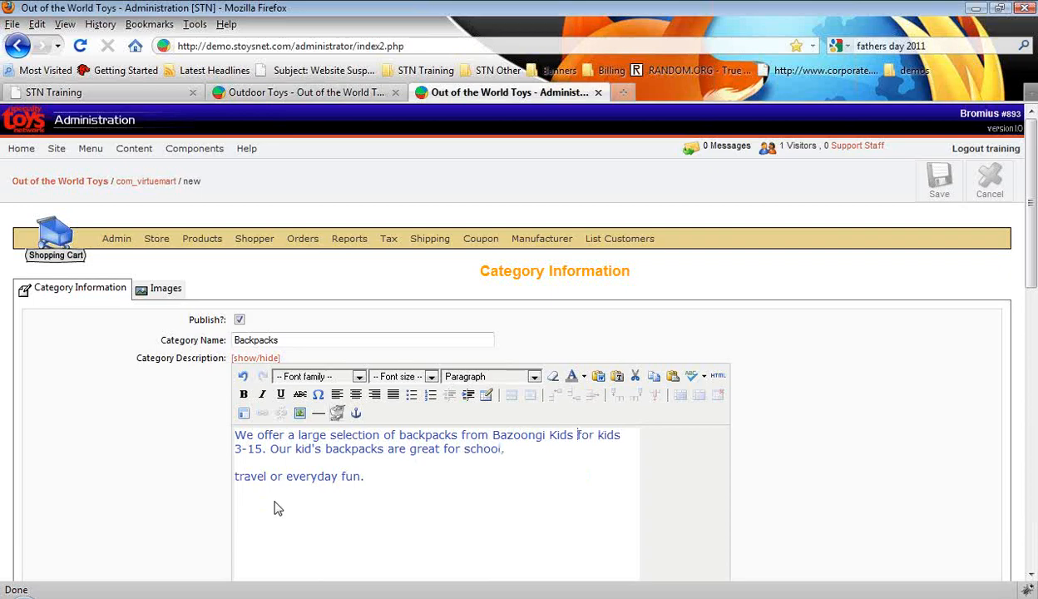
{"action": "left_click", "coordinate": [235, 477]}
{"action": "key", "text": "BackSpace"}
{"action": "key", "text": "shift+Return"}
{"action": "key", "text": "BackSpace"}
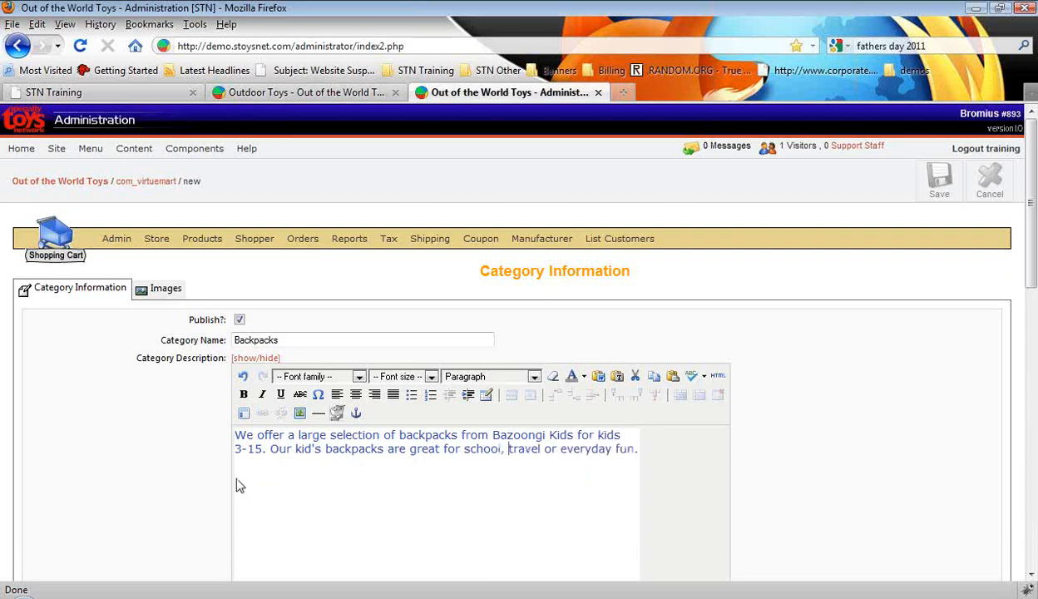
Set the parent of the Backpacks category to Outdoor Toys
{"action": "scroll", "coordinate": [359, 484], "scroll_direction": "down", "scroll_amount": 10}
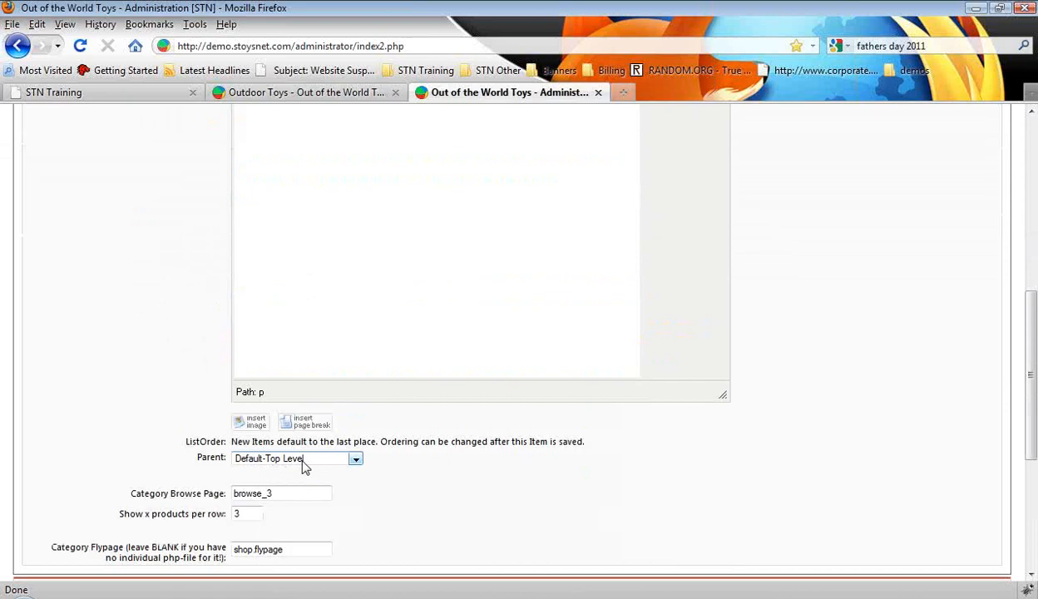
{"action": "left_click", "coordinate": [356, 463]}
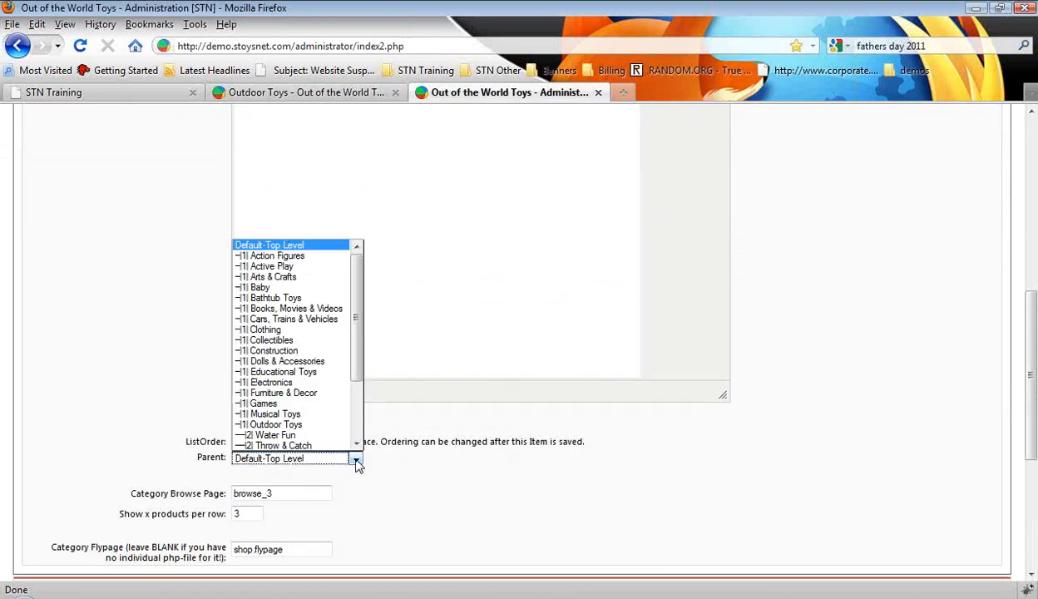
{"action": "scroll", "coordinate": [292, 392], "scroll_direction": "down", "scroll_amount": 2}
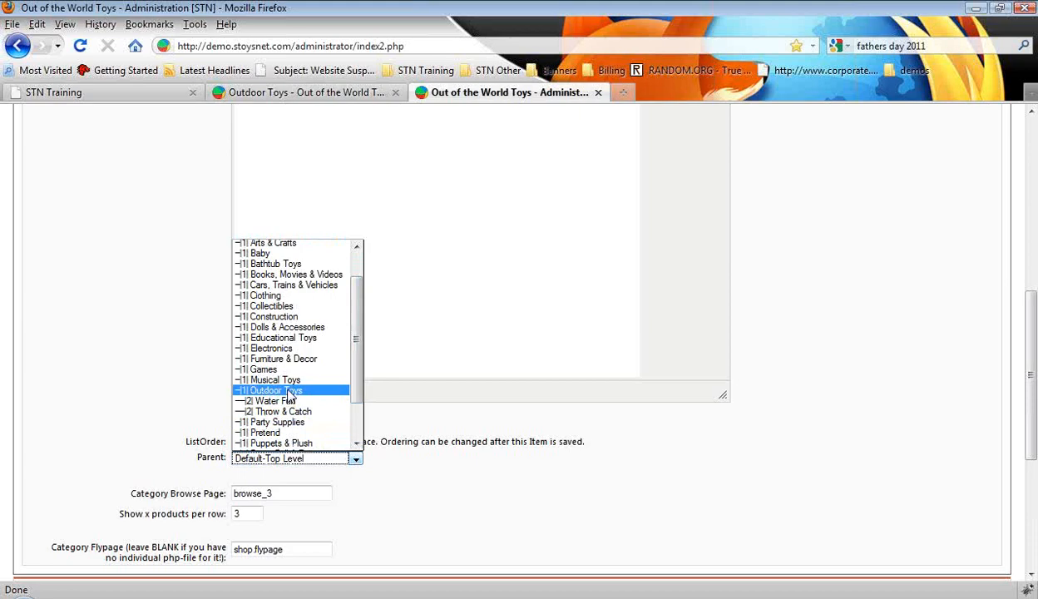
{"action": "left_click", "coordinate": [287, 390]}
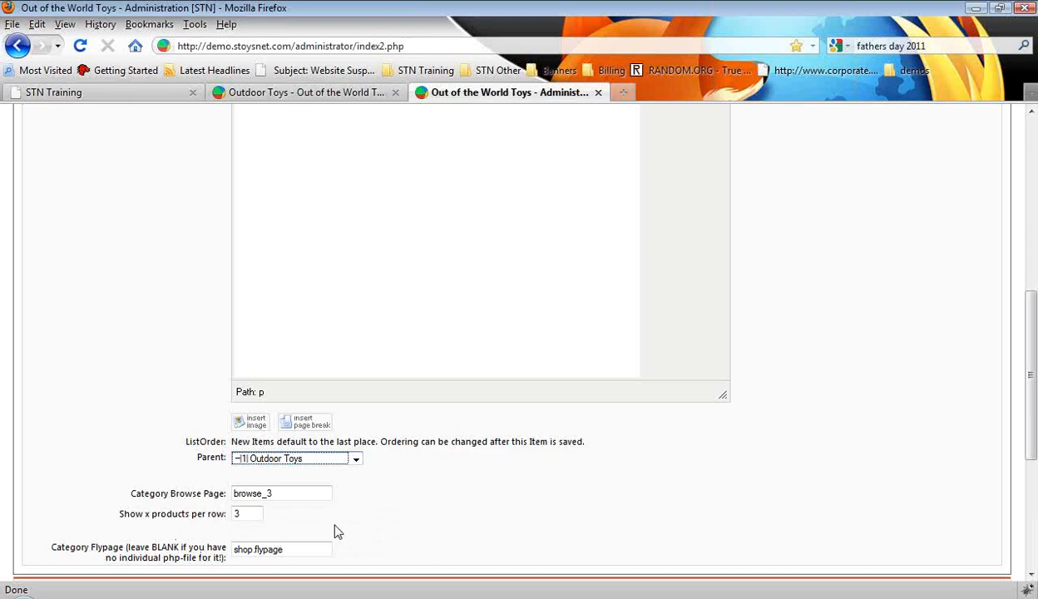
Open the category's image settings and start browsing for a Thumb Nail file
{"action": "scroll", "coordinate": [351, 529], "scroll_direction": "up", "scroll_amount": 5}
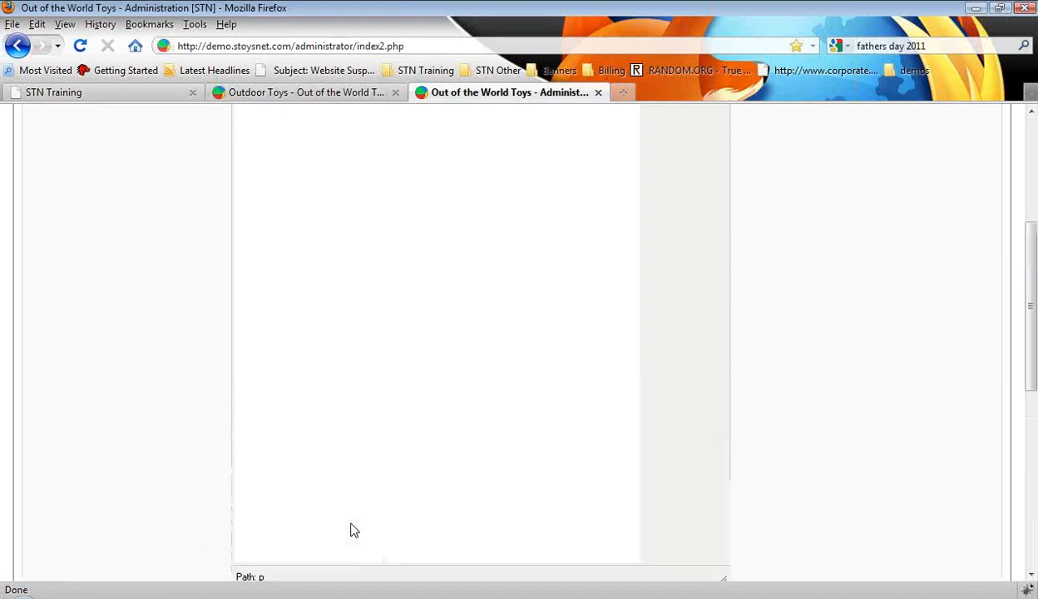
{"action": "scroll", "coordinate": [351, 530], "scroll_direction": "down", "scroll_amount": 5}
{"action": "scroll", "coordinate": [351, 530], "scroll_direction": "up", "scroll_amount": 5}
{"action": "scroll", "coordinate": [350, 530], "scroll_direction": "up", "scroll_amount": 3}
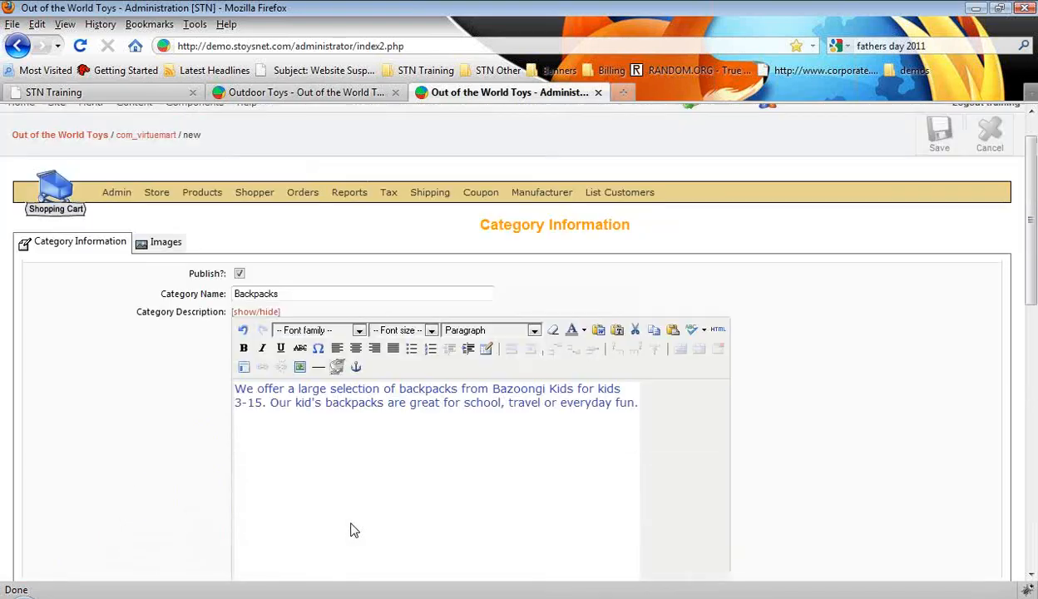
{"action": "left_click", "coordinate": [171, 248]}
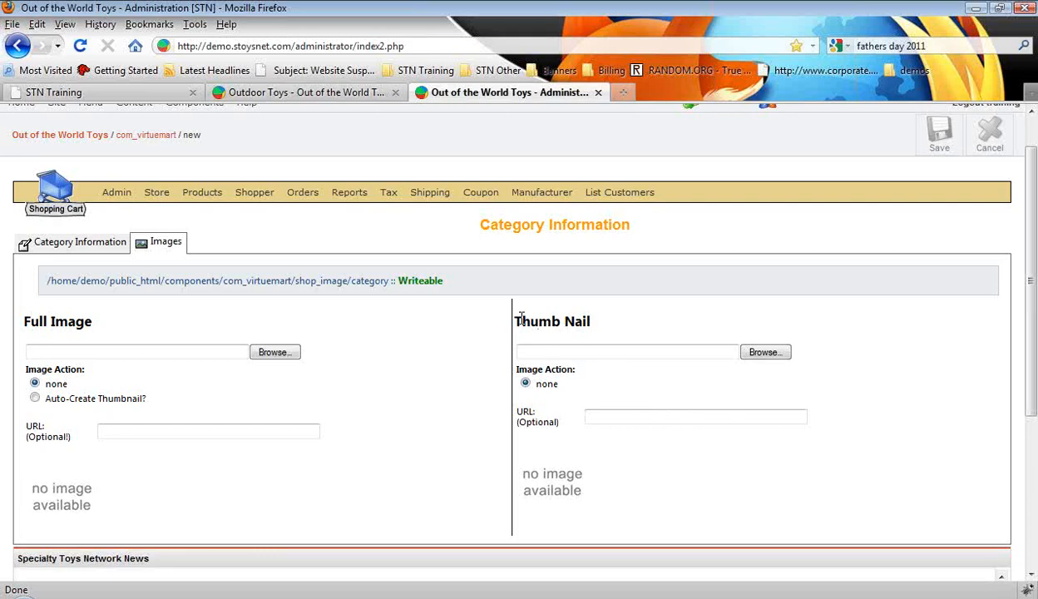
{"action": "left_click_drag", "start_coordinate": [514, 324], "coordinate": [828, 341]}
{"action": "left_click", "coordinate": [825, 323]}
{"action": "left_click", "coordinate": [569, 353]}
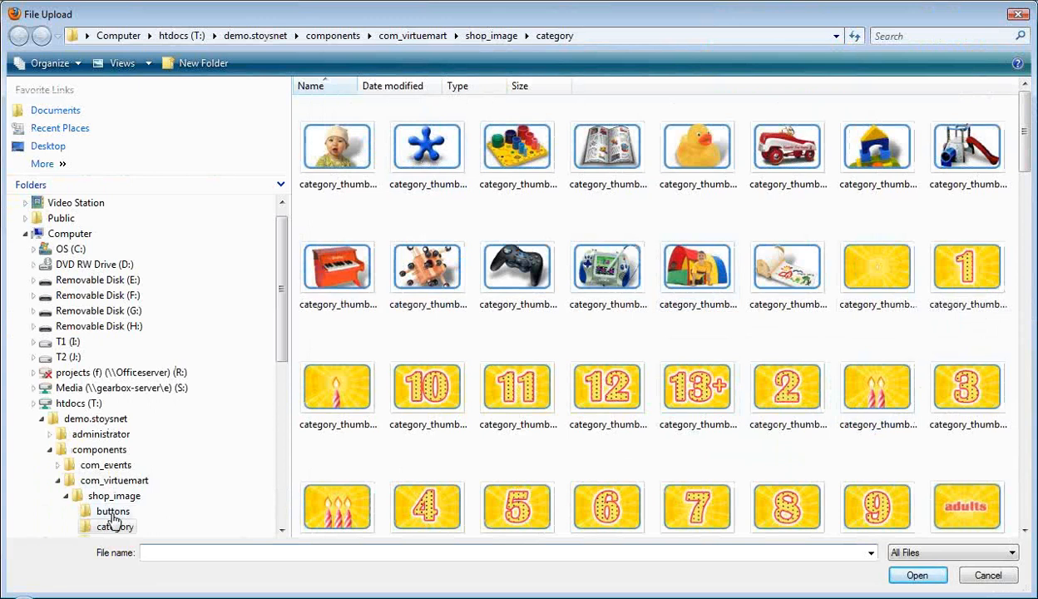
Browse from the Desktop to the category folder inside demo assets and categories
{"action": "left_click_drag", "start_coordinate": [279, 358], "coordinate": [277, 380]}
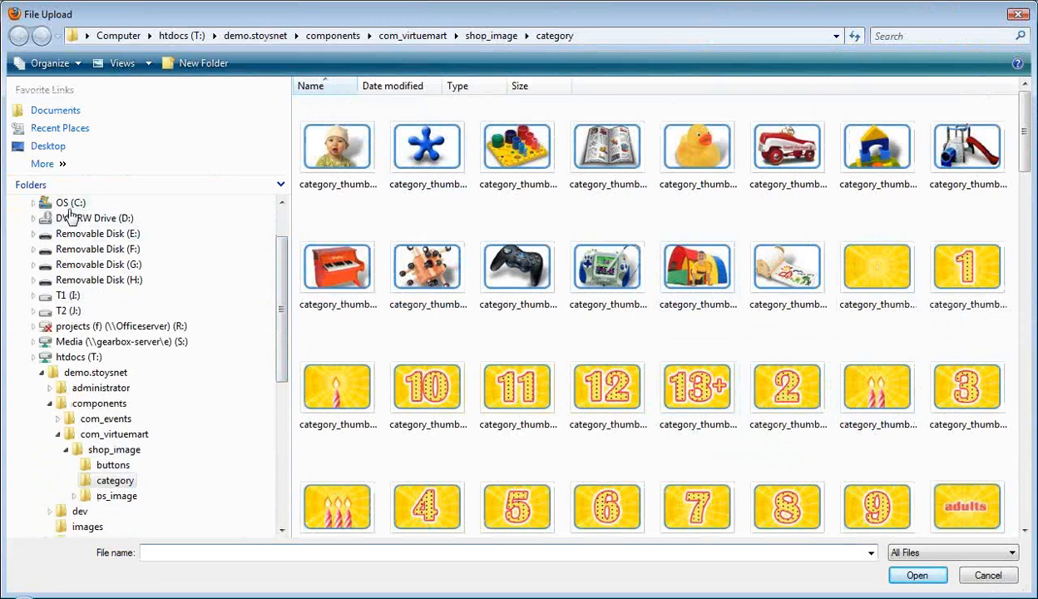
{"action": "left_click_drag", "start_coordinate": [281, 372], "coordinate": [280, 334]}
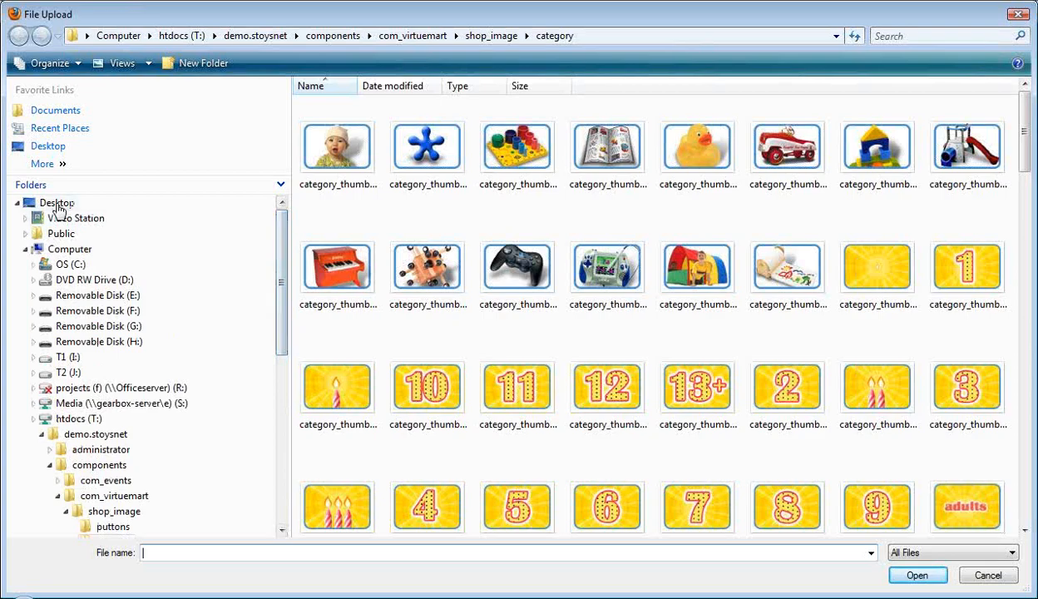
{"action": "left_click", "coordinate": [52, 202]}
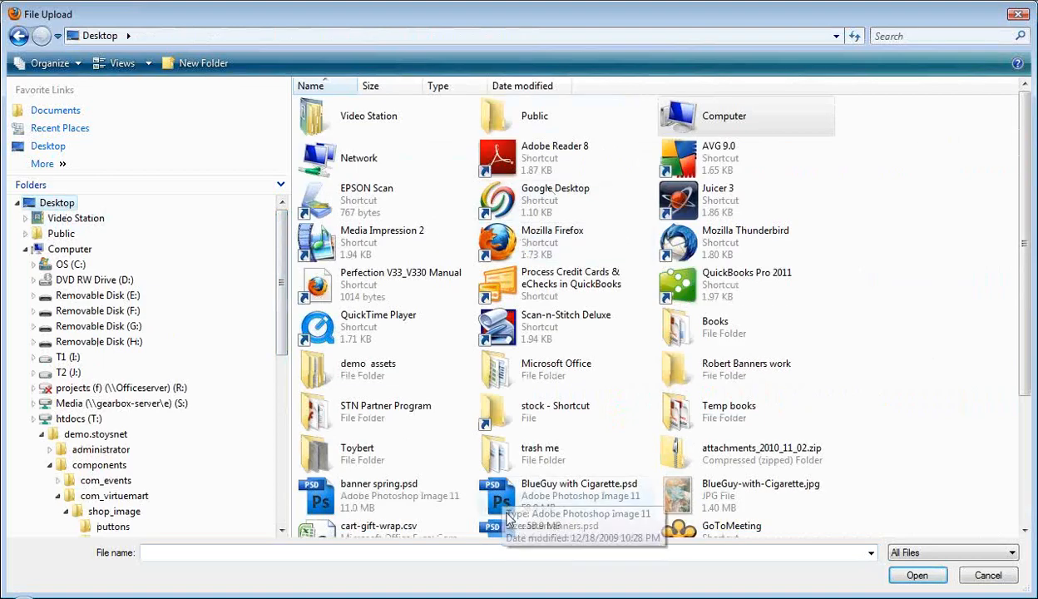
{"action": "double_click", "coordinate": [369, 369]}
{"action": "double_click", "coordinate": [329, 108]}
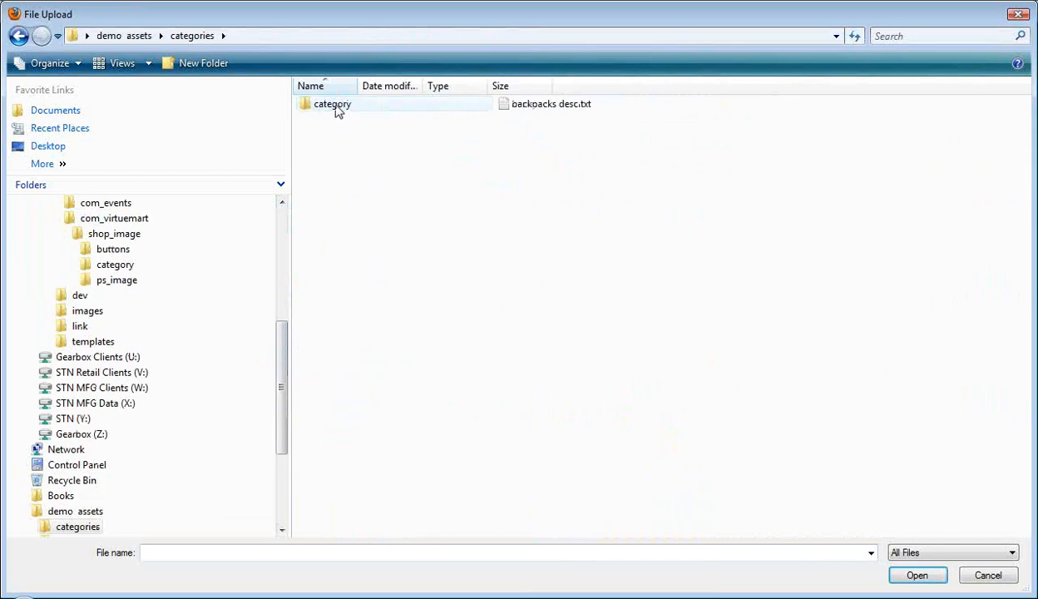
{"action": "double_click", "coordinate": [333, 106]}
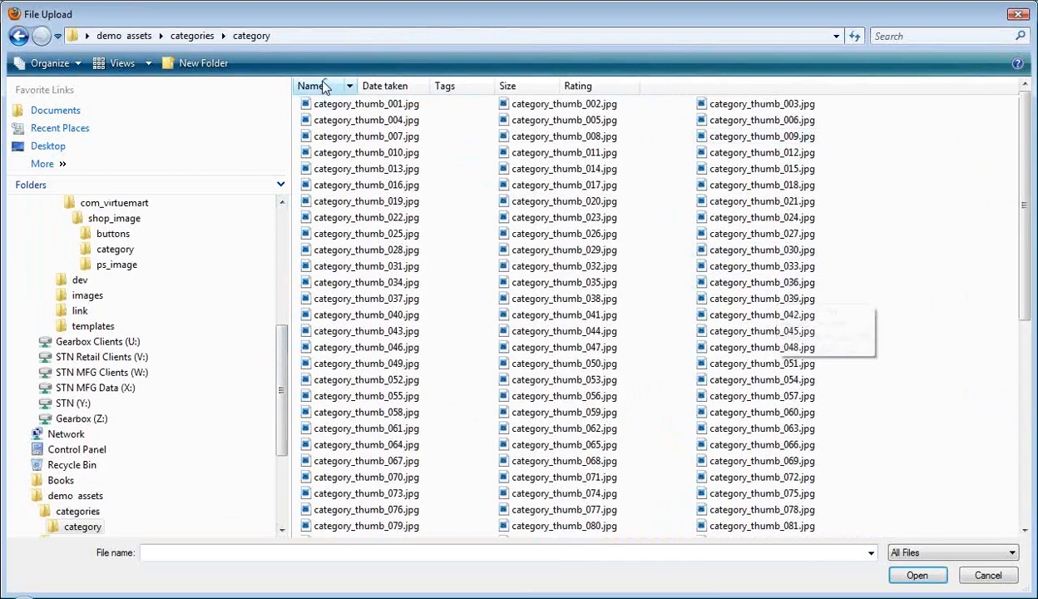
View the files as large icons to choose category_thumb_133.jpg as the thumbnail, and save the category
{"action": "left_click", "coordinate": [147, 64]}
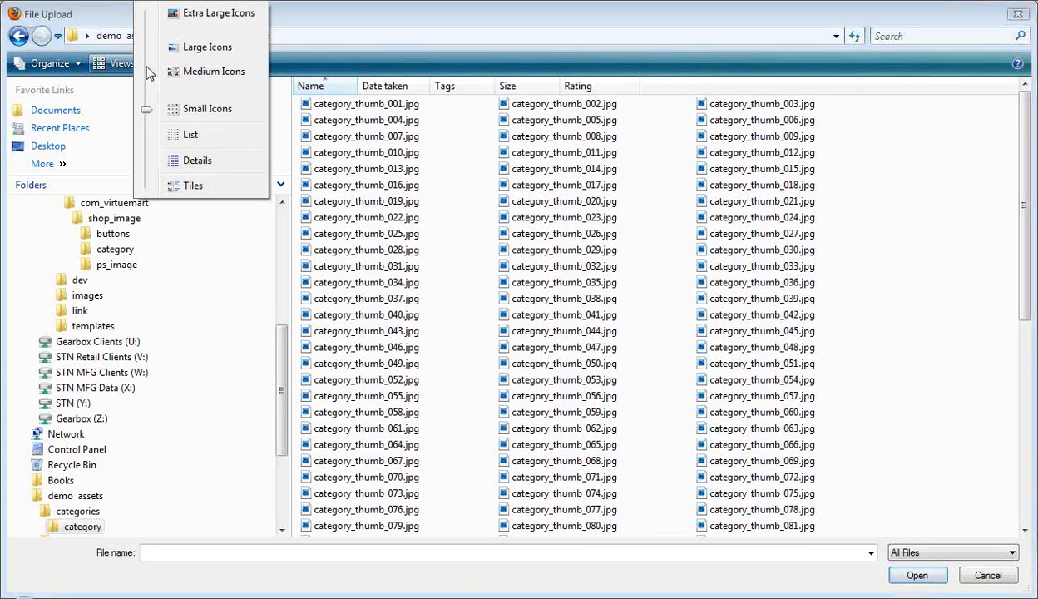
{"action": "left_click", "coordinate": [205, 47]}
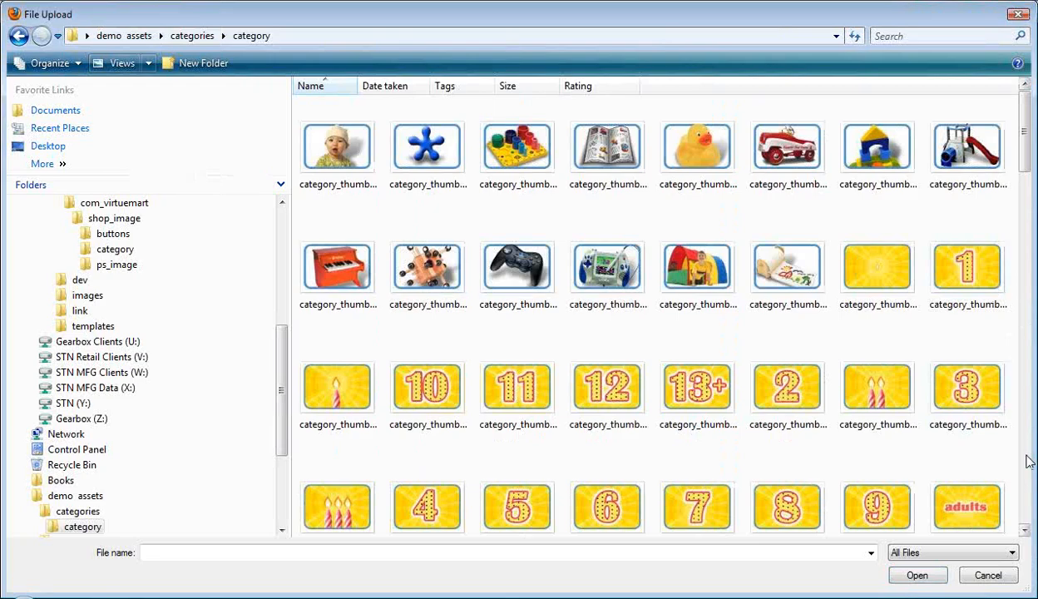
{"action": "left_click", "coordinate": [1025, 530]}
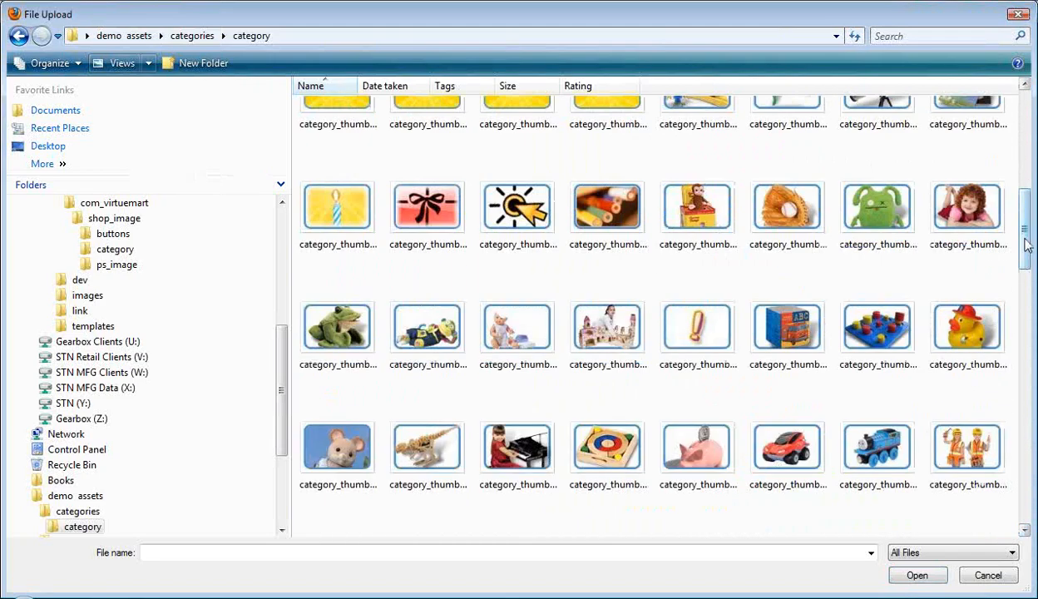
{"action": "left_click_drag", "start_coordinate": [1028, 243], "coordinate": [1034, 484]}
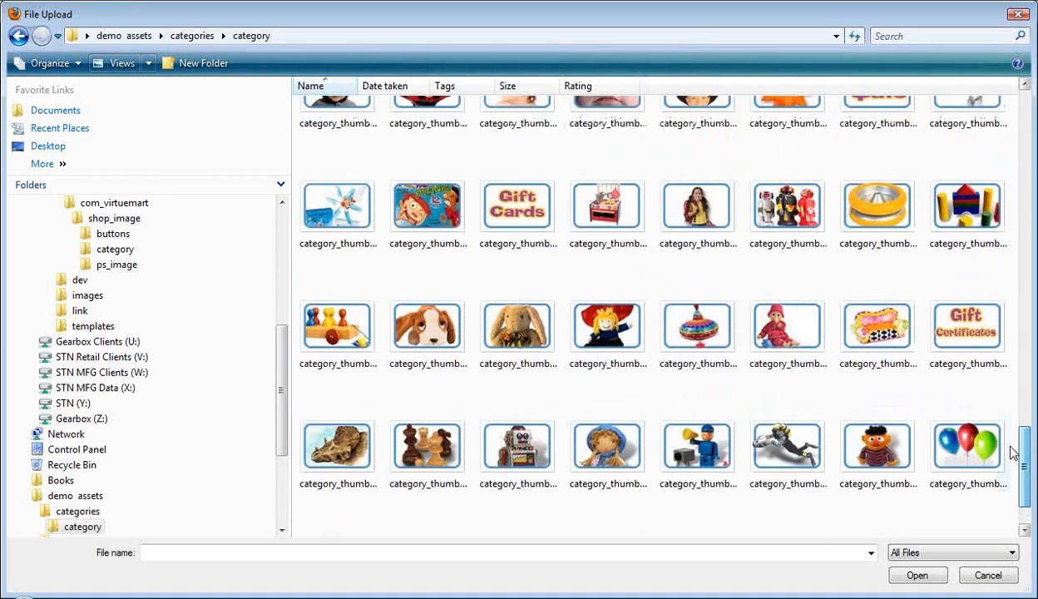
{"action": "left_click", "coordinate": [698, 218]}
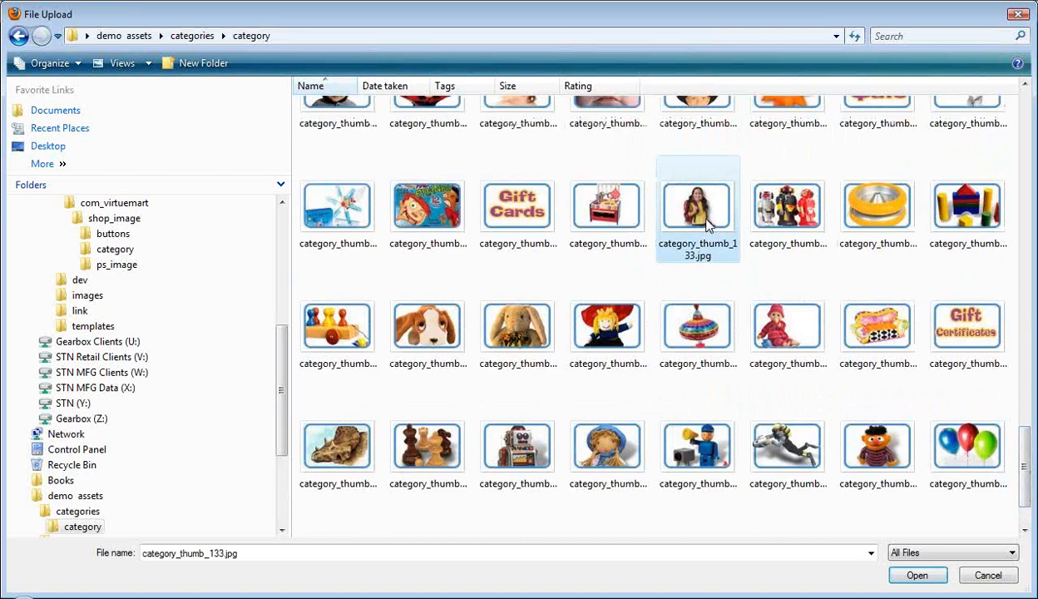
{"action": "left_click", "coordinate": [918, 573]}
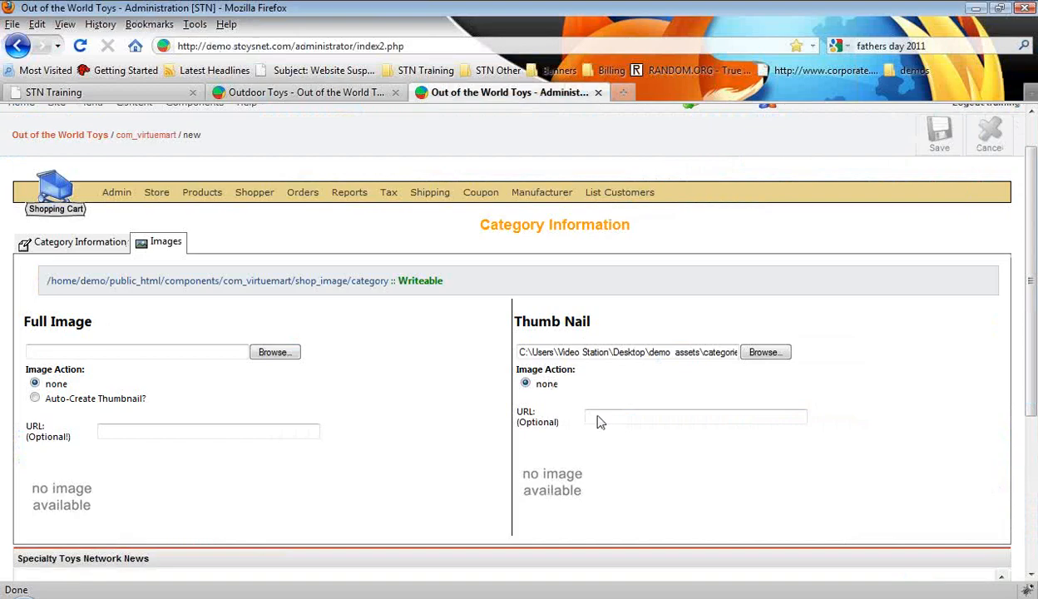
{"action": "left_click", "coordinate": [936, 140]}
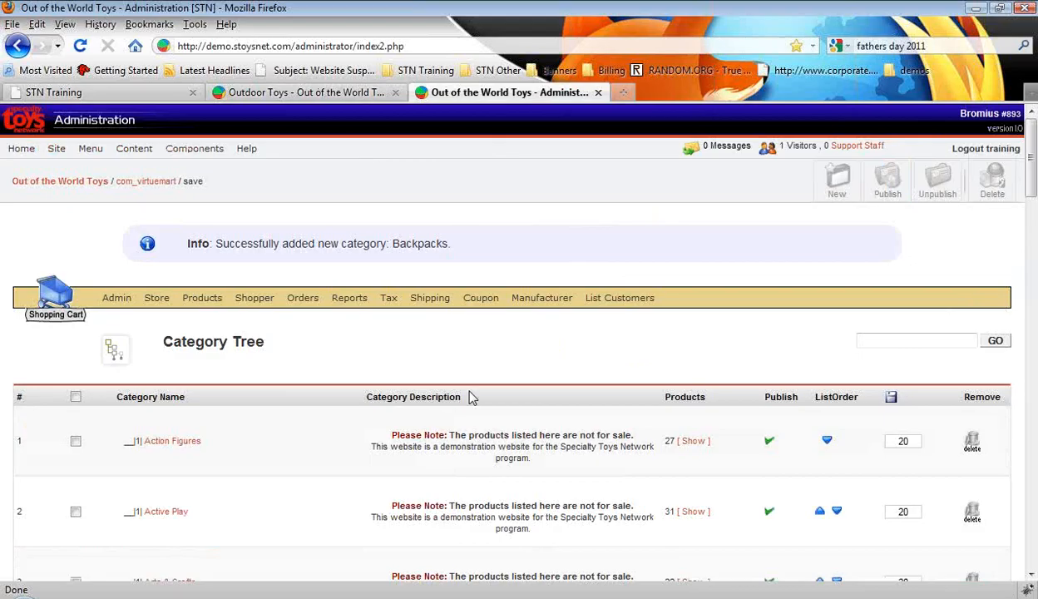
Reload the storefront's Outdoor Toys page and check the Backpacks subcategory among its thumbnails and in the department list
{"action": "left_click", "coordinate": [304, 92]}
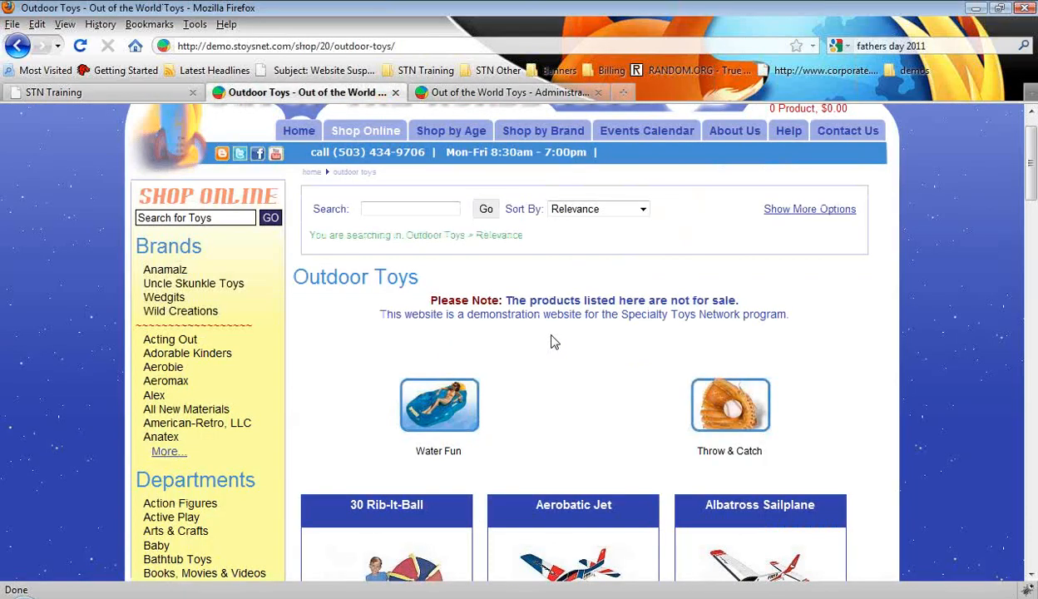
{"action": "scroll", "coordinate": [555, 341], "scroll_direction": "down", "scroll_amount": 4}
{"action": "left_click", "coordinate": [190, 546]}
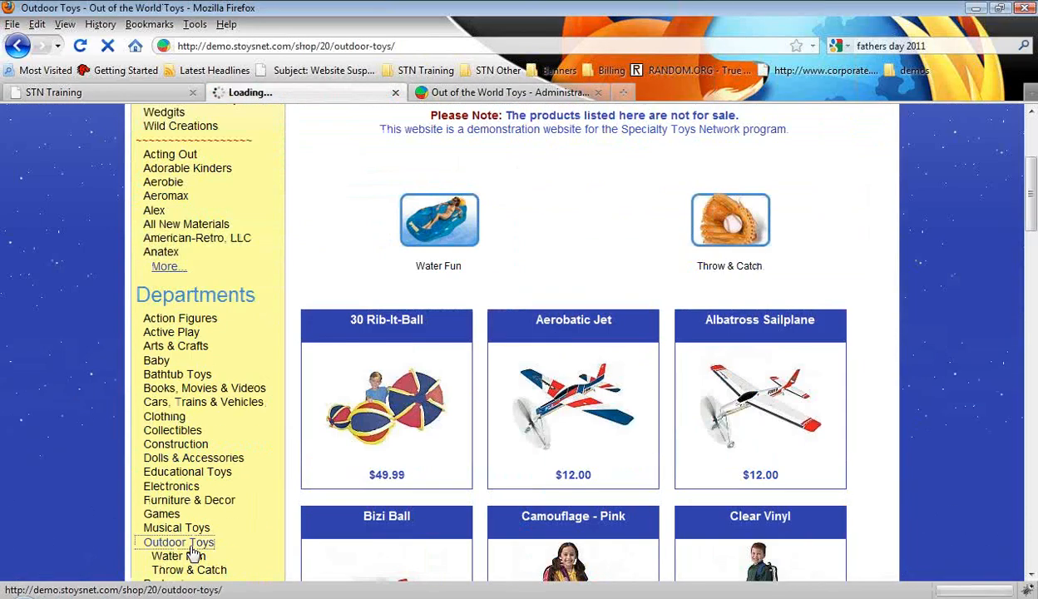
{"action": "scroll", "coordinate": [203, 545], "scroll_direction": "down", "scroll_amount": 5}
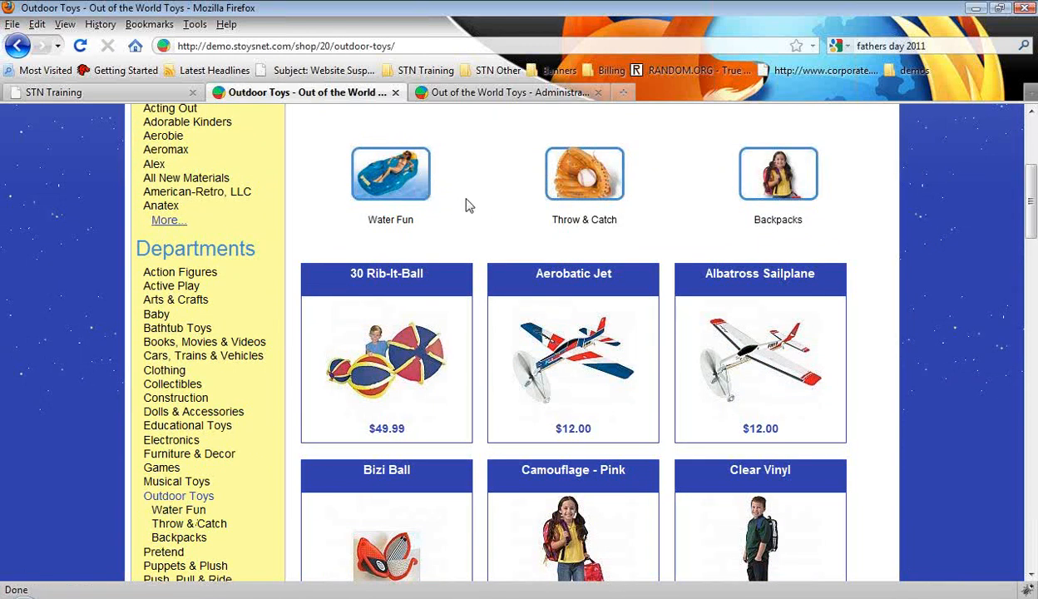
Return to the administration's category tree and examine the list order of the Outdoor Toys subcategories
{"action": "left_click", "coordinate": [462, 93]}
{"action": "scroll", "coordinate": [361, 419], "scroll_direction": "down", "scroll_amount": 7}
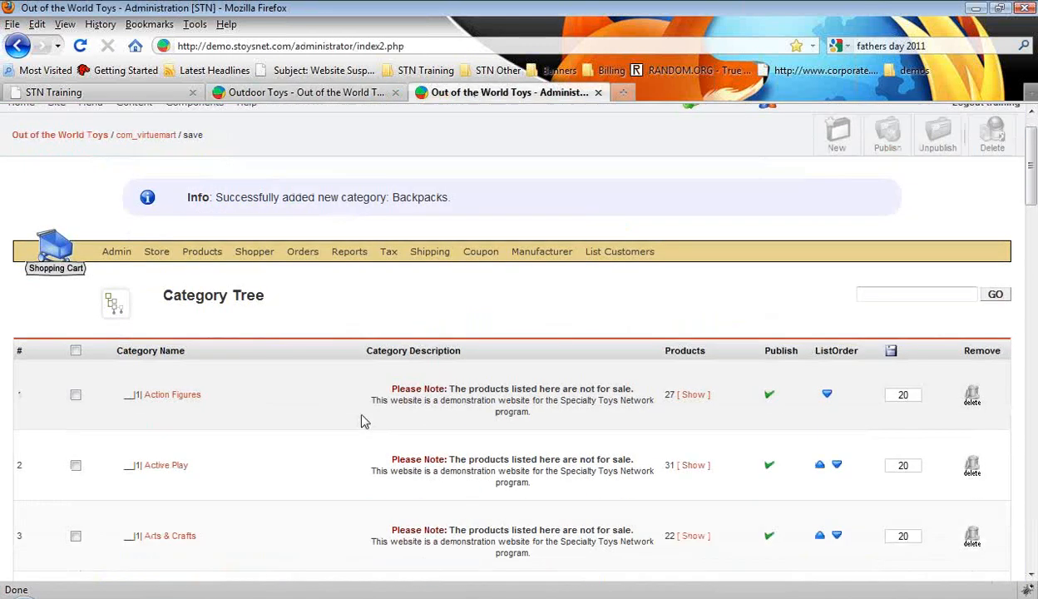
{"action": "scroll", "coordinate": [363, 419], "scroll_direction": "up", "scroll_amount": 3}
{"action": "scroll", "coordinate": [361, 418], "scroll_direction": "down", "scroll_amount": 20}
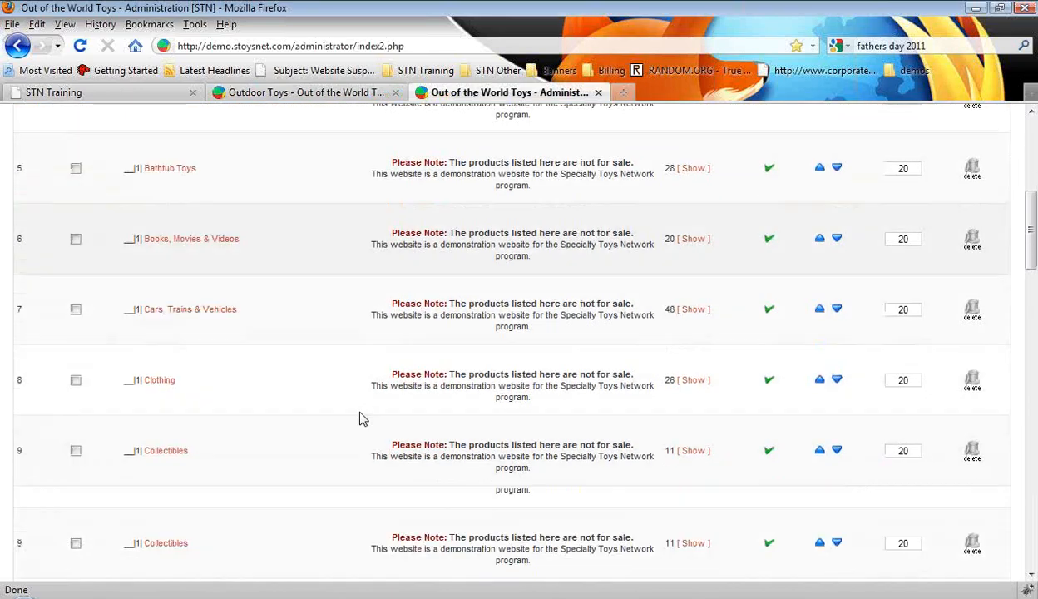
{"action": "scroll", "coordinate": [360, 418], "scroll_direction": "down", "scroll_amount": 1}
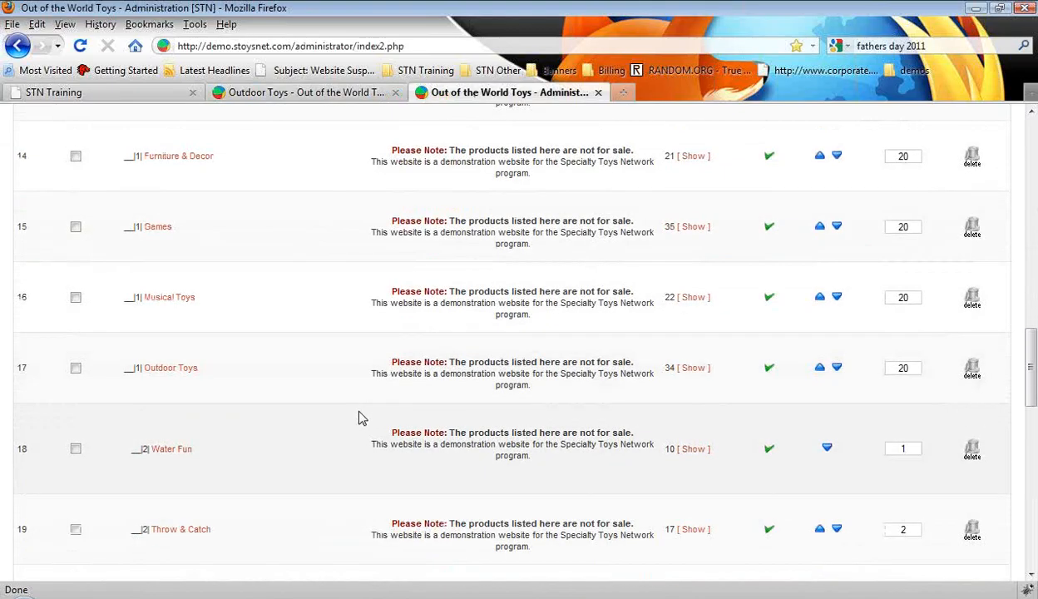
{"action": "scroll", "coordinate": [172, 380], "scroll_direction": "down", "scroll_amount": 2}
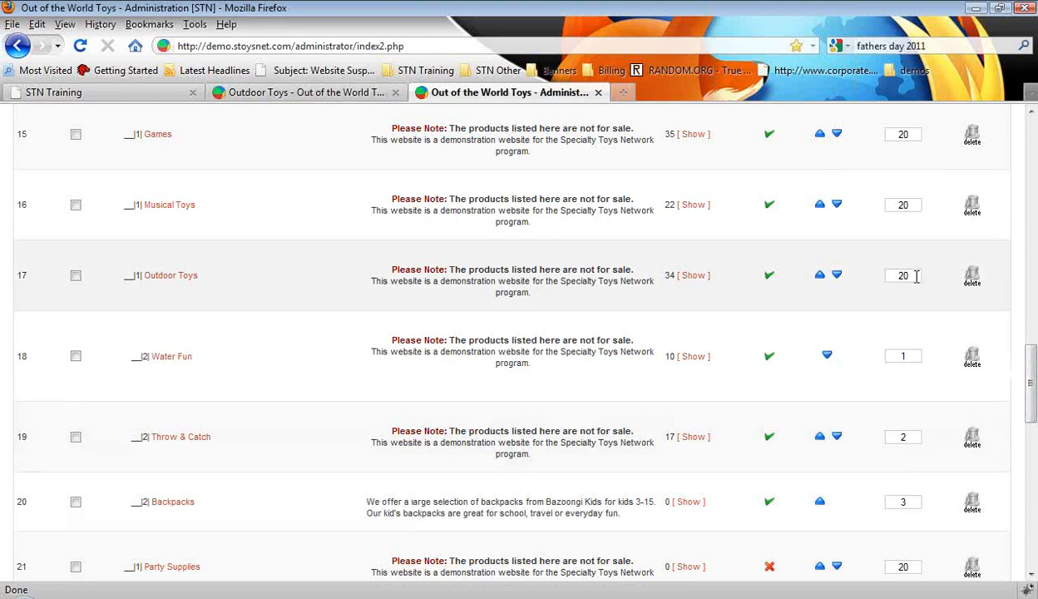
Set the list order to 1 for Backpacks, 2 for Throw & Catch and 3 for Water Fun, and save the category order
{"action": "left_click_drag", "start_coordinate": [1030, 383], "coordinate": [1031, 148]}
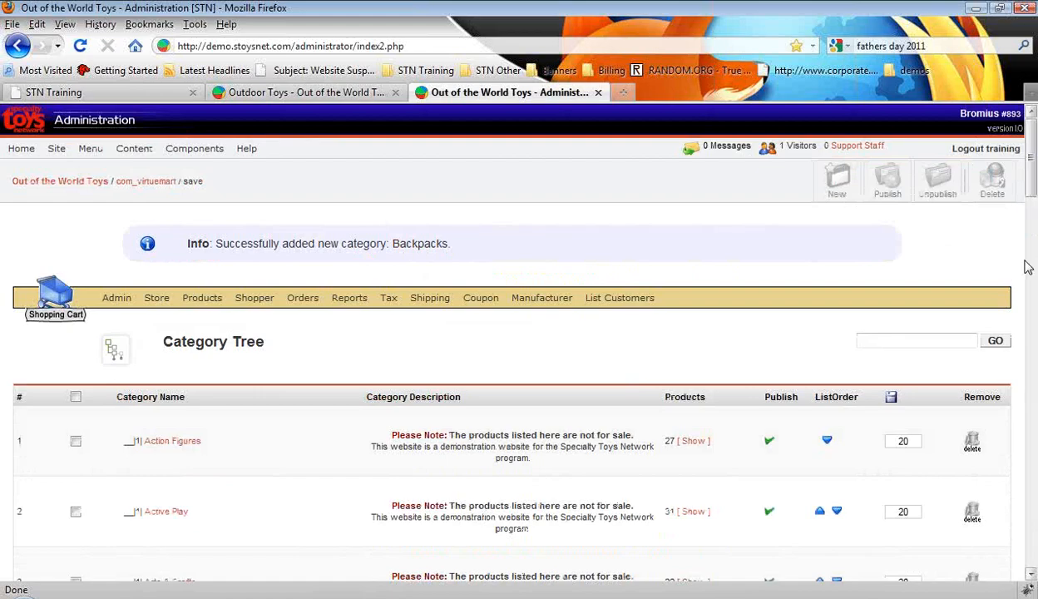
{"action": "scroll", "coordinate": [1029, 324], "scroll_direction": "down", "scroll_amount": 10}
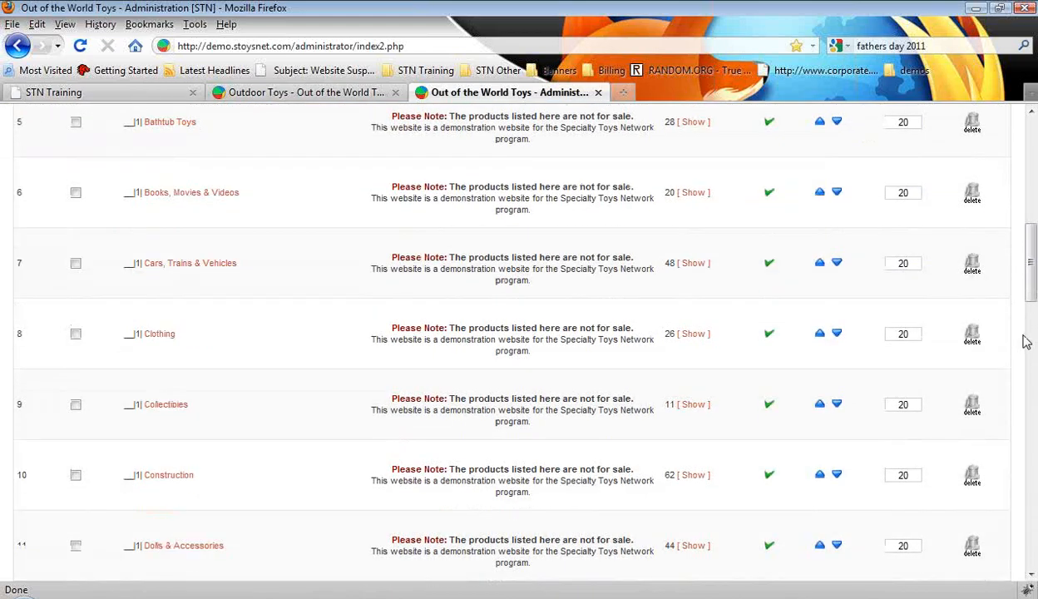
{"action": "scroll", "coordinate": [1026, 342], "scroll_direction": "down", "scroll_amount": 7}
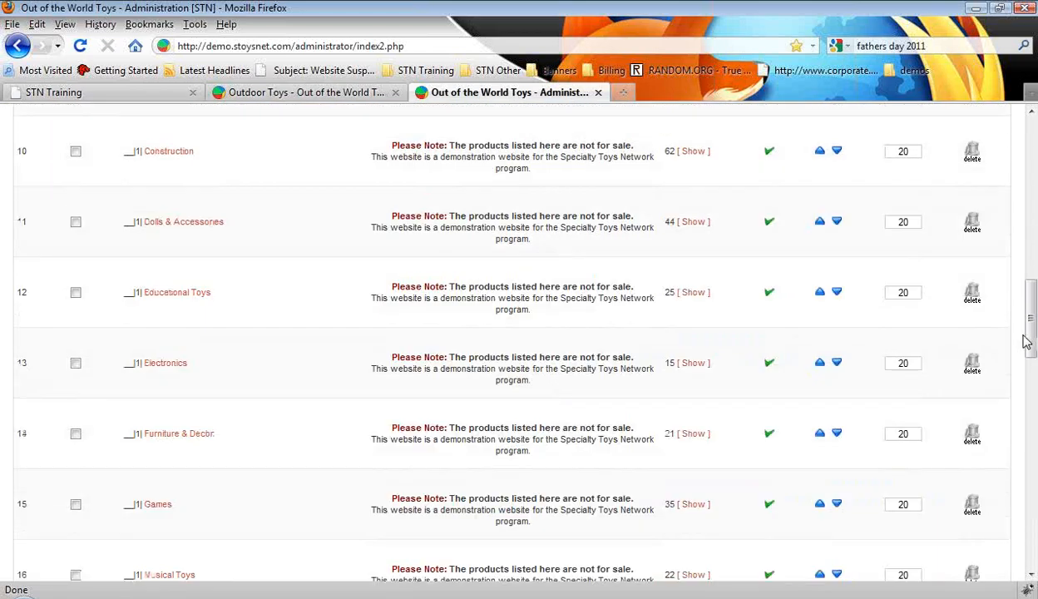
{"action": "scroll", "coordinate": [1026, 341], "scroll_direction": "down", "scroll_amount": 7}
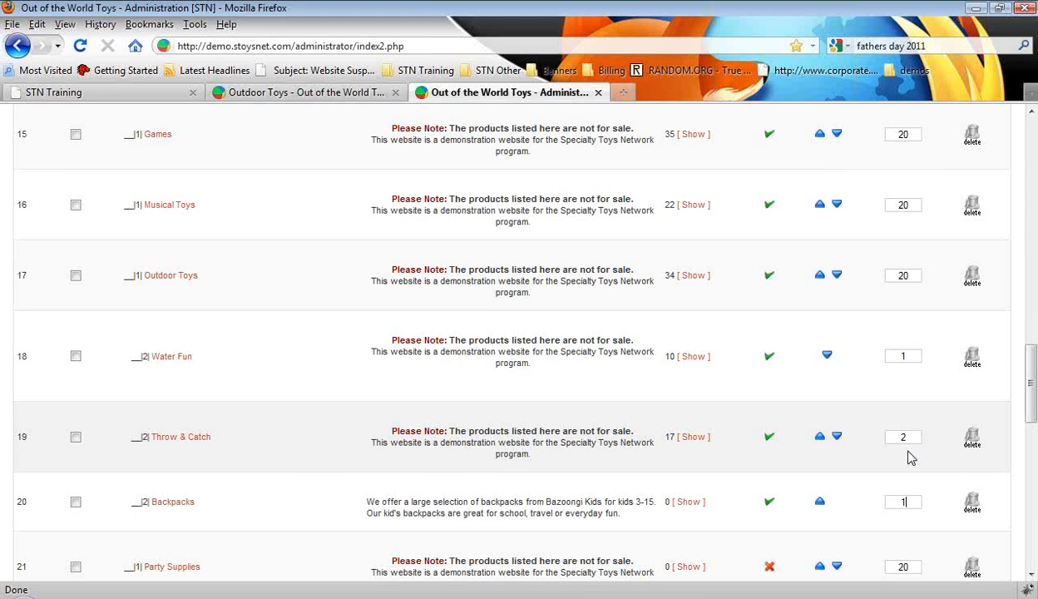
{"action": "type", "text": "2"}
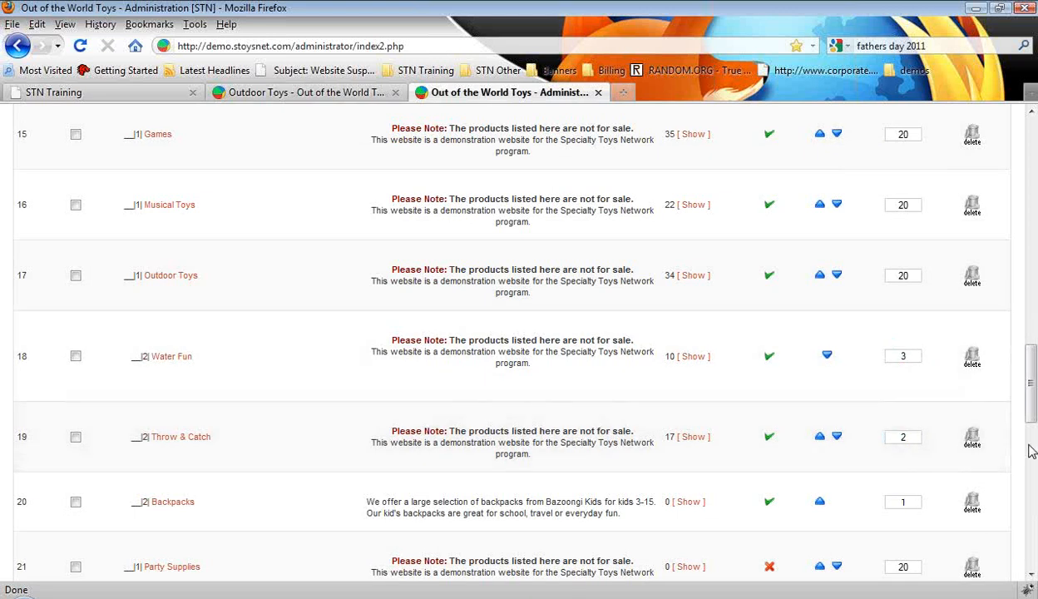
{"action": "scroll", "coordinate": [1031, 410], "scroll_direction": "up", "scroll_amount": 20}
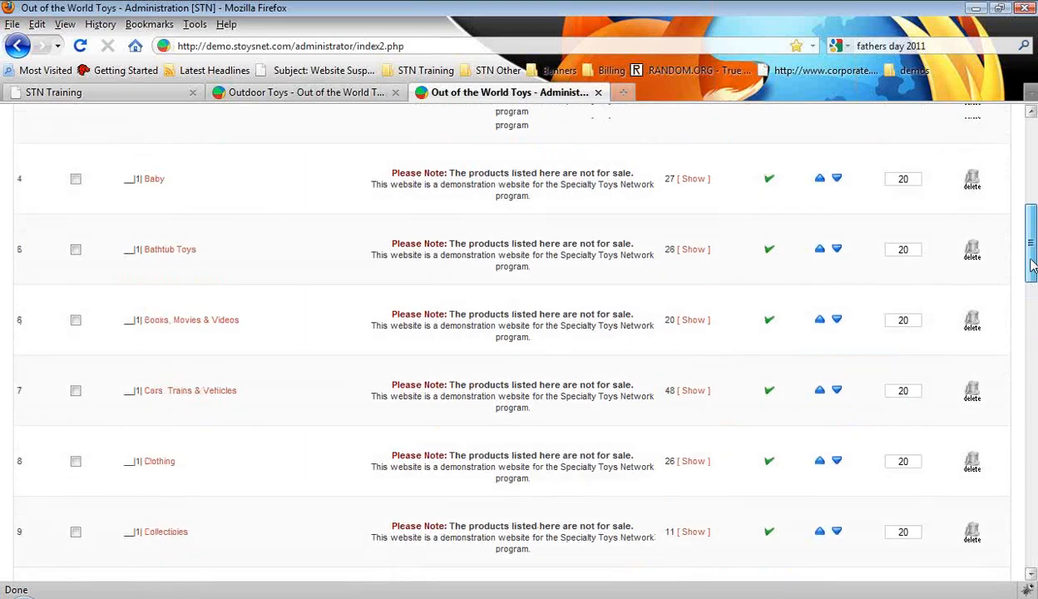
{"action": "left_click", "coordinate": [891, 391]}
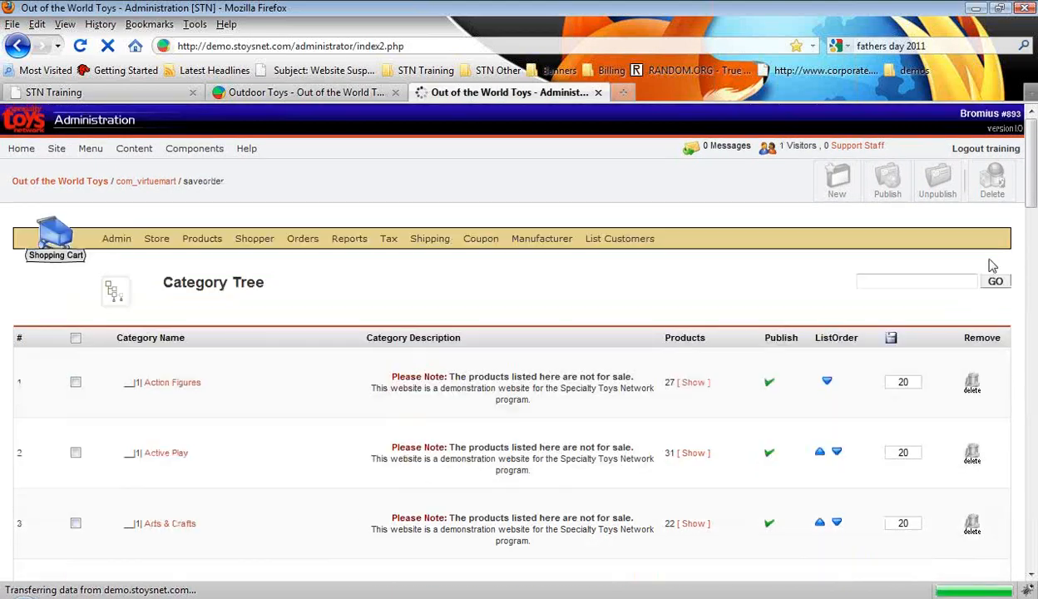
Reload the storefront's Outdoor Toys page to check the subcategory order, and look through the products on the Backpacks page
{"action": "left_click", "coordinate": [316, 94]}
{"action": "left_click", "coordinate": [79, 46]}
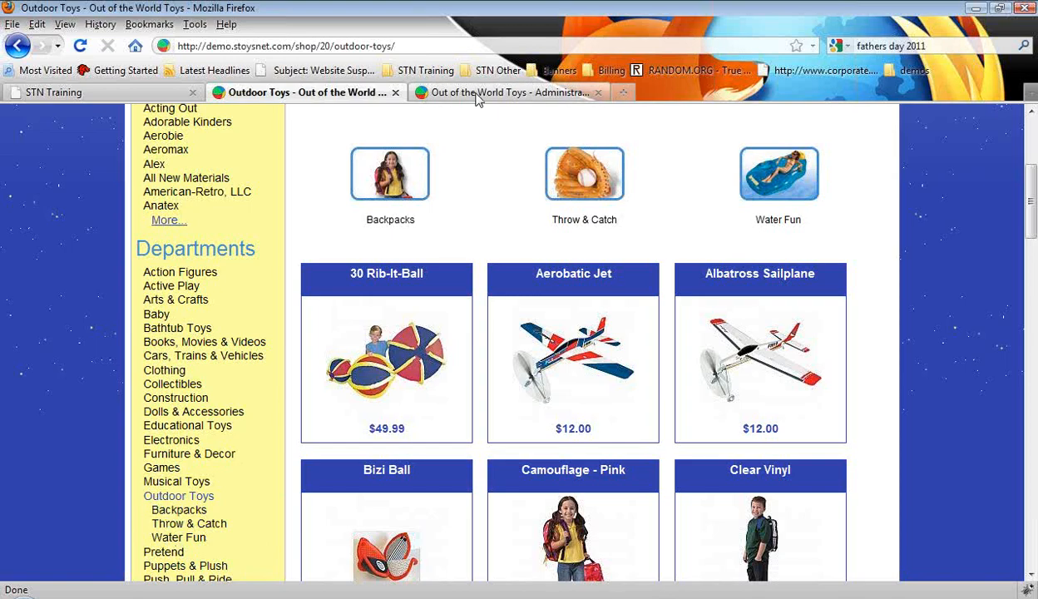
{"action": "left_click", "coordinate": [179, 510]}
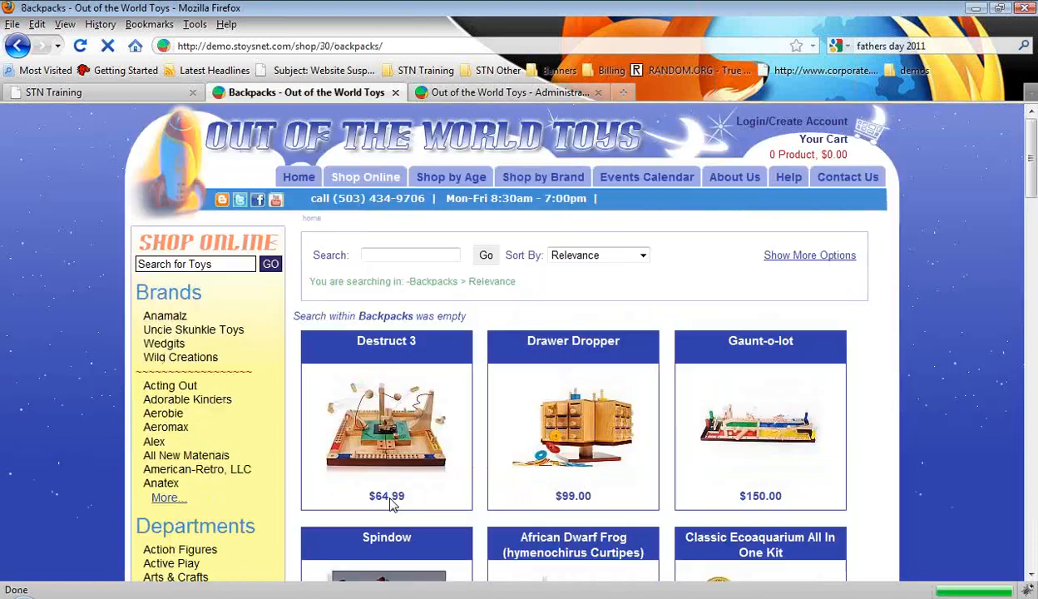
{"action": "scroll", "coordinate": [928, 470], "scroll_direction": "down", "scroll_amount": 5}
{"action": "scroll", "coordinate": [929, 471], "scroll_direction": "down", "scroll_amount": 8}
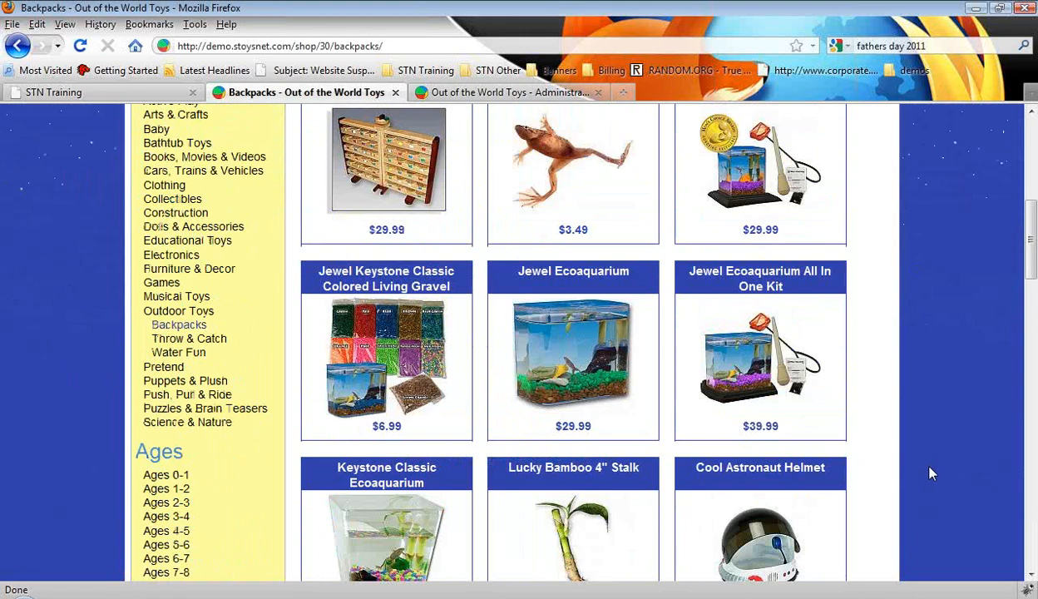
{"action": "scroll", "coordinate": [931, 473], "scroll_direction": "up", "scroll_amount": 7}
{"action": "scroll", "coordinate": [932, 473], "scroll_direction": "up", "scroll_amount": 5}
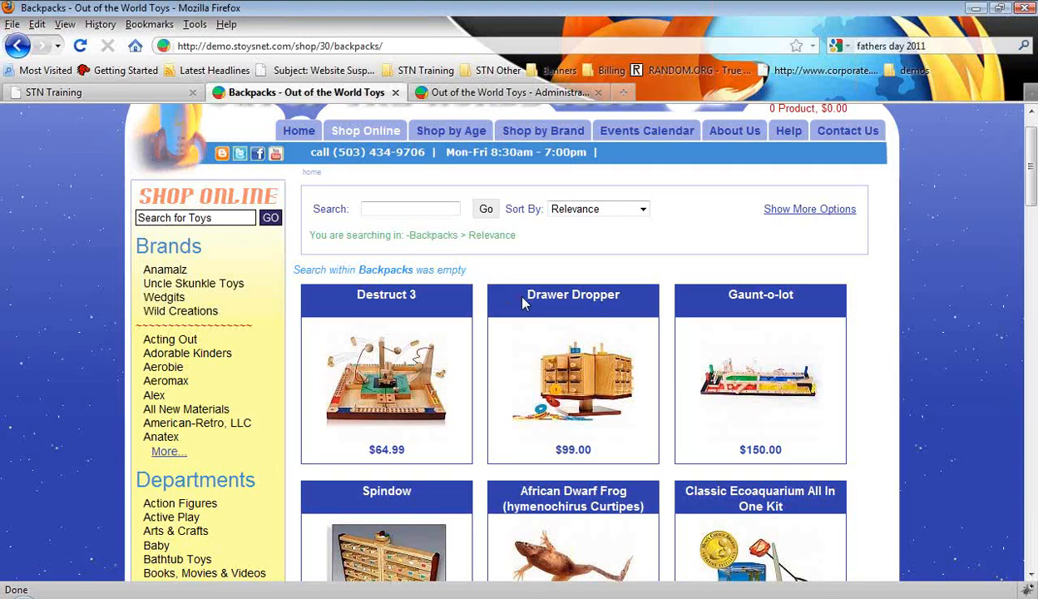
{"action": "scroll", "coordinate": [521, 298], "scroll_direction": "down", "scroll_amount": 4}
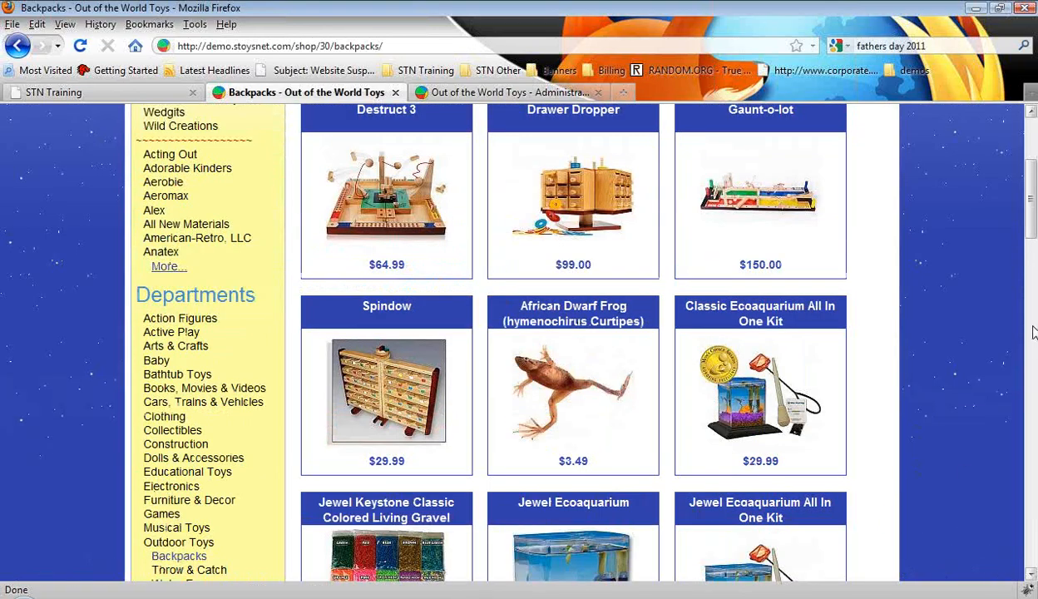
{"action": "scroll", "coordinate": [1029, 431], "scroll_direction": "up", "scroll_amount": 1}
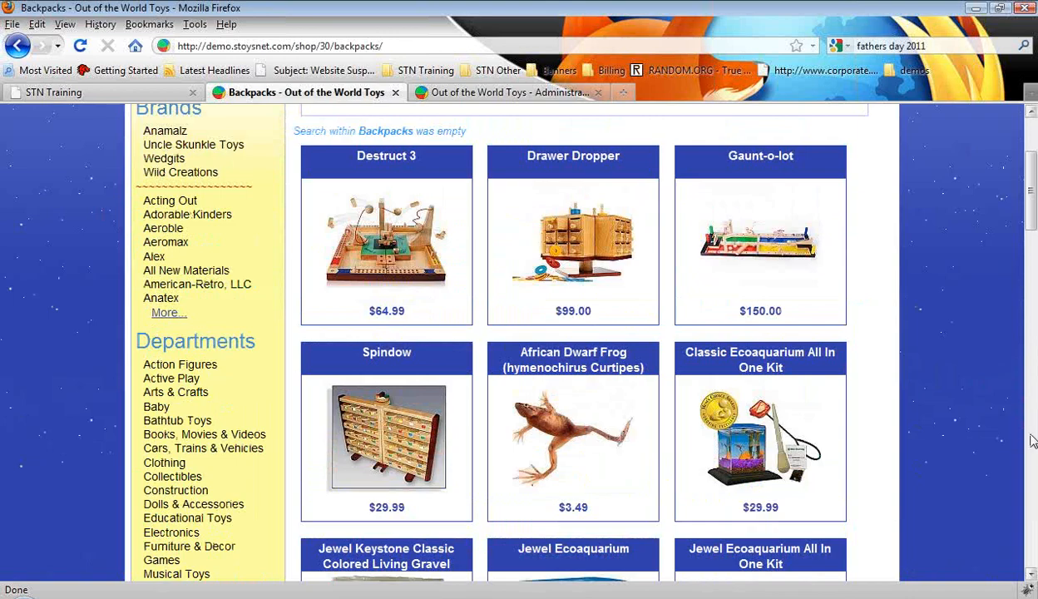
{"action": "scroll", "coordinate": [961, 450], "scroll_direction": "up", "scroll_amount": 2}
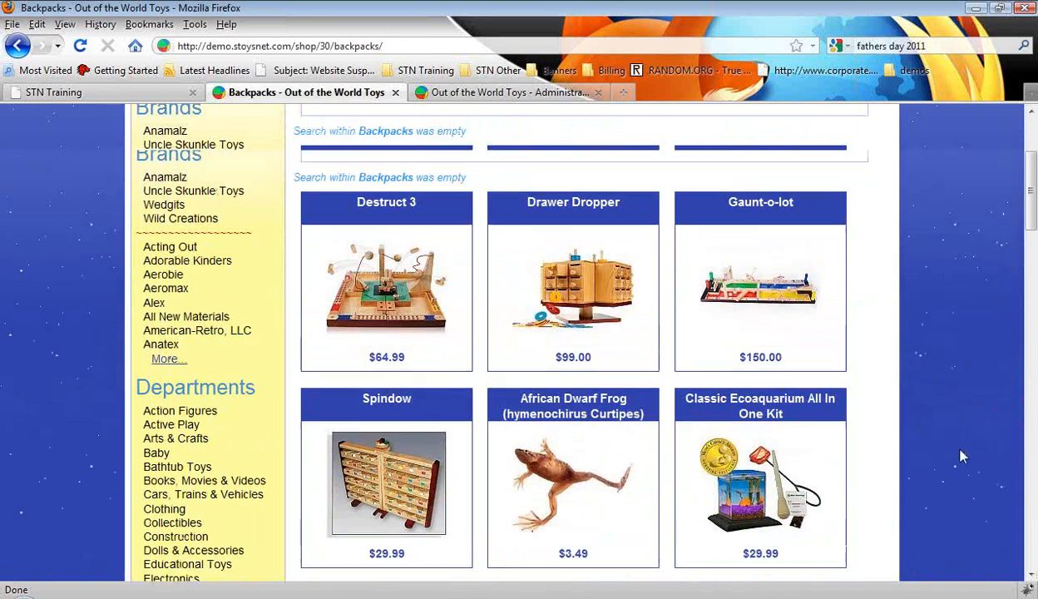
Return to the administration's product list and open the new (Beta) product editor
{"action": "left_click", "coordinate": [517, 93]}
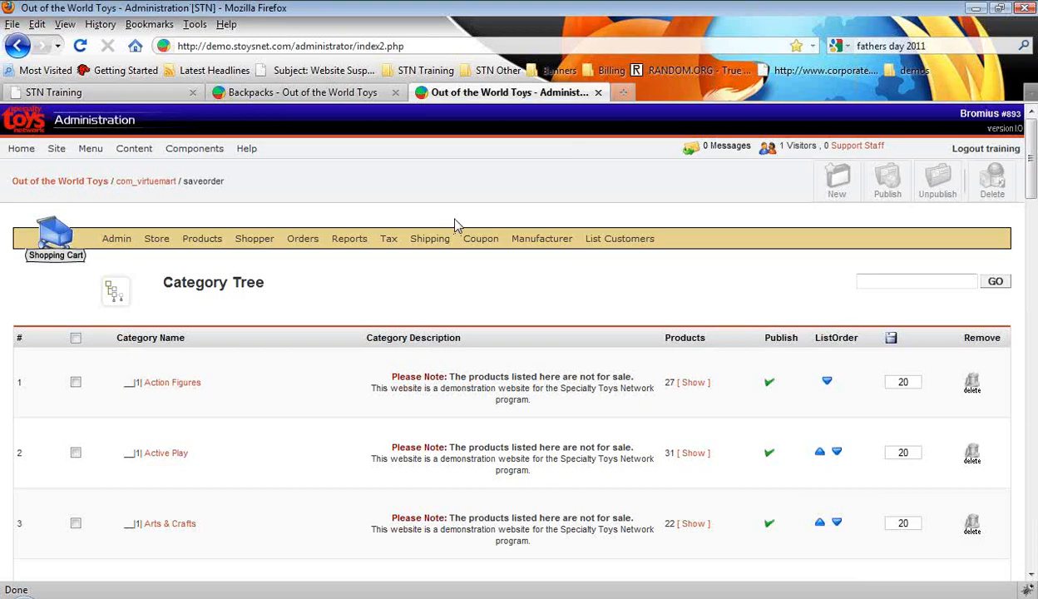
{"action": "mouse_move", "coordinate": [207, 240]}
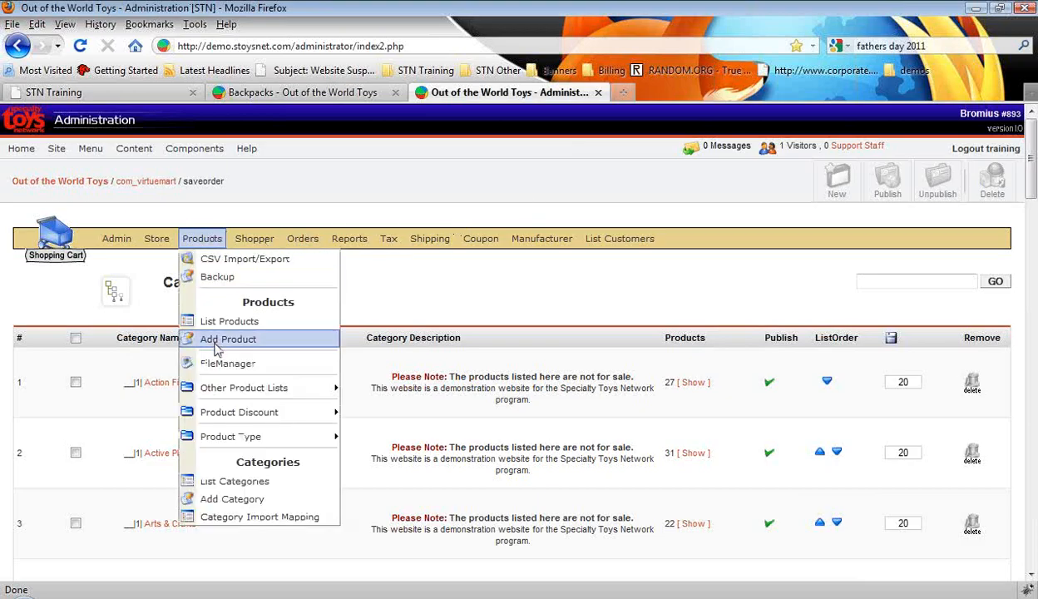
{"action": "mouse_move", "coordinate": [246, 417]}
{"action": "mouse_move", "coordinate": [247, 391]}
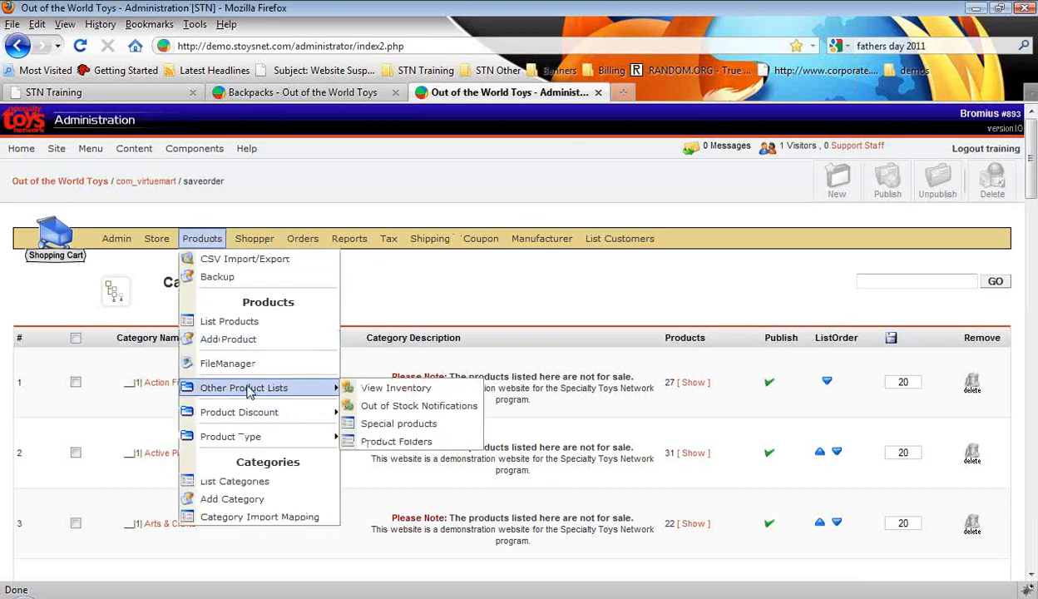
{"action": "left_click", "coordinate": [244, 322]}
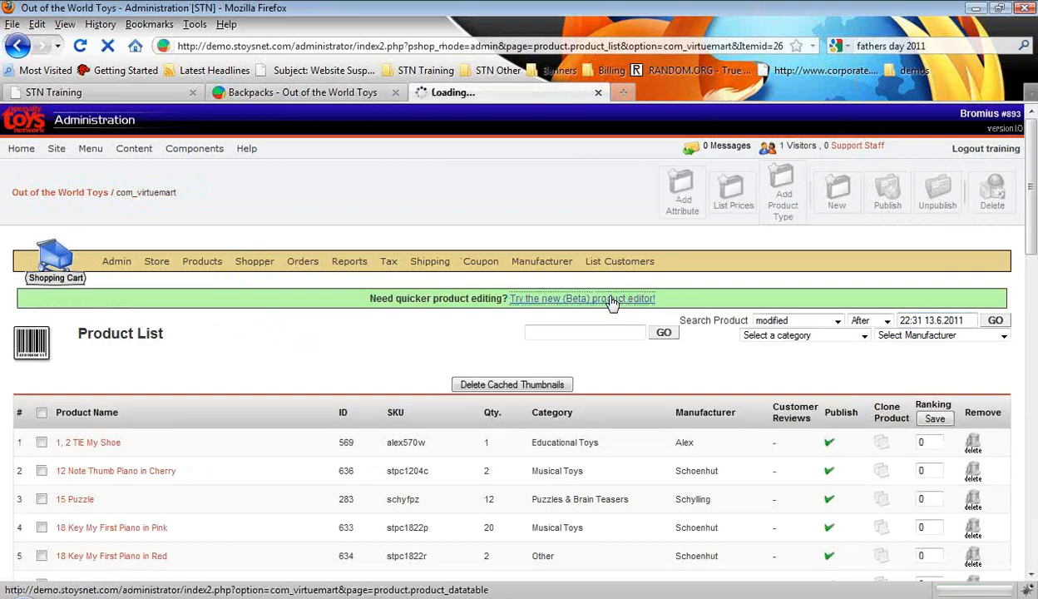
{"action": "left_click", "coordinate": [612, 301]}
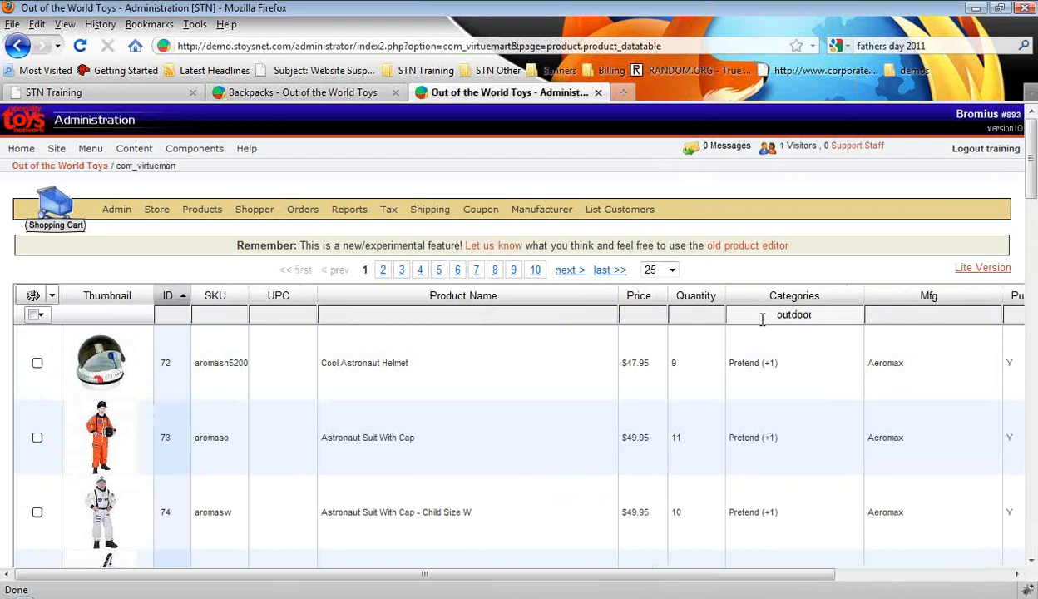
Filter the product table's categories by "outdoor" and locate the Bazoongi Kids backpacks
{"action": "left_click", "coordinate": [794, 359]}
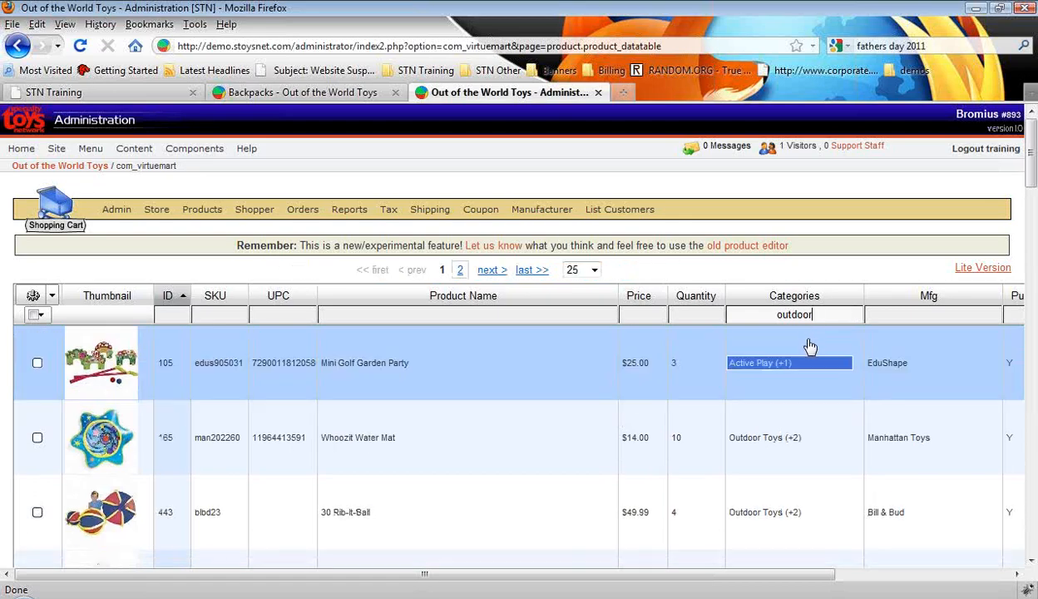
{"action": "left_click", "coordinate": [58, 456]}
{"action": "left_click", "coordinate": [275, 456]}
{"action": "scroll", "coordinate": [281, 464], "scroll_direction": "down", "scroll_amount": 13}
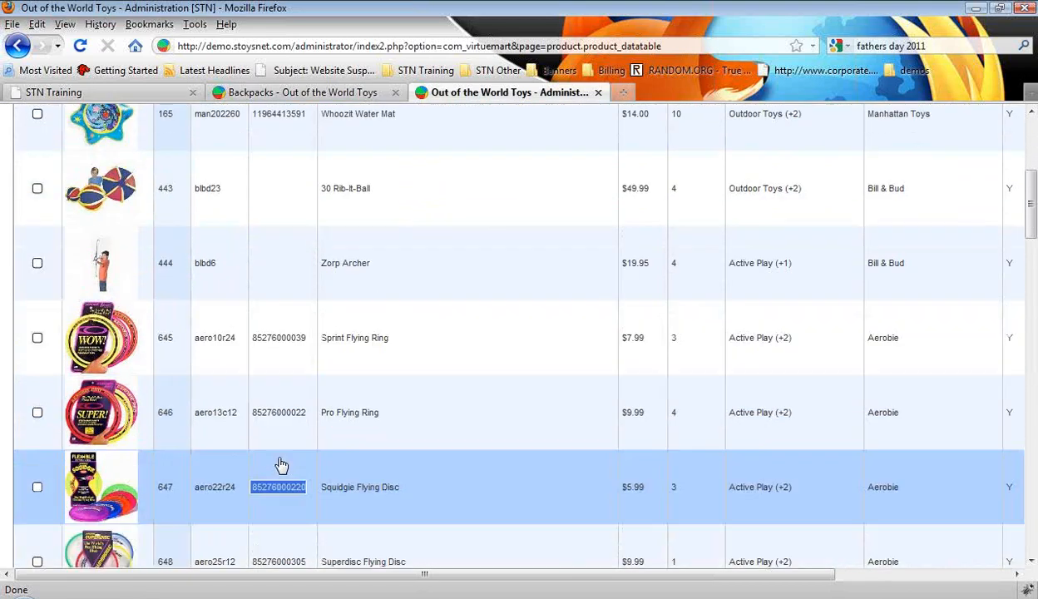
{"action": "scroll", "coordinate": [281, 464], "scroll_direction": "down", "scroll_amount": 18}
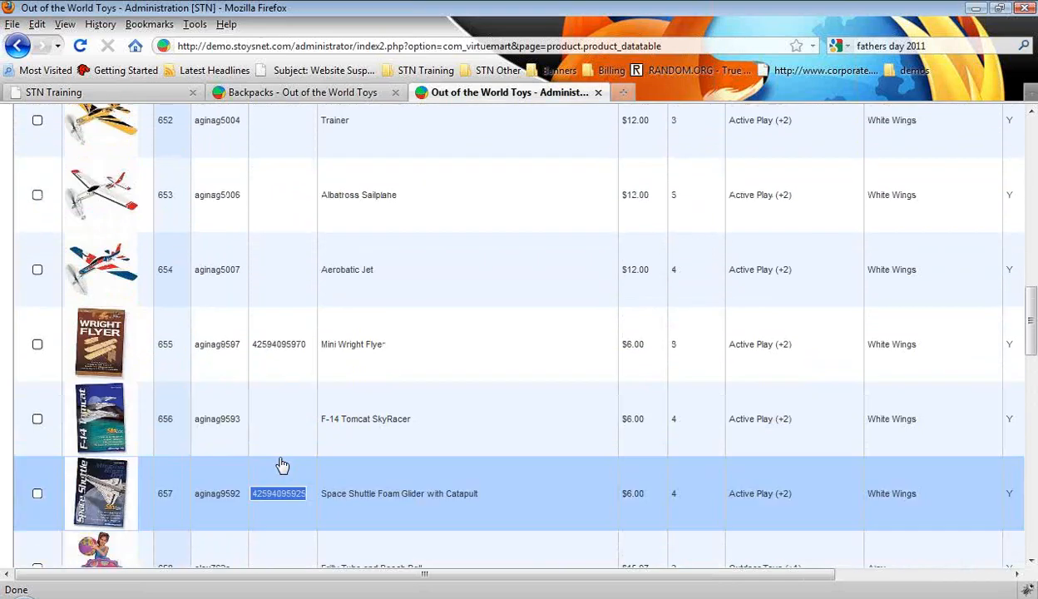
{"action": "scroll", "coordinate": [281, 464], "scroll_direction": "down", "scroll_amount": 6}
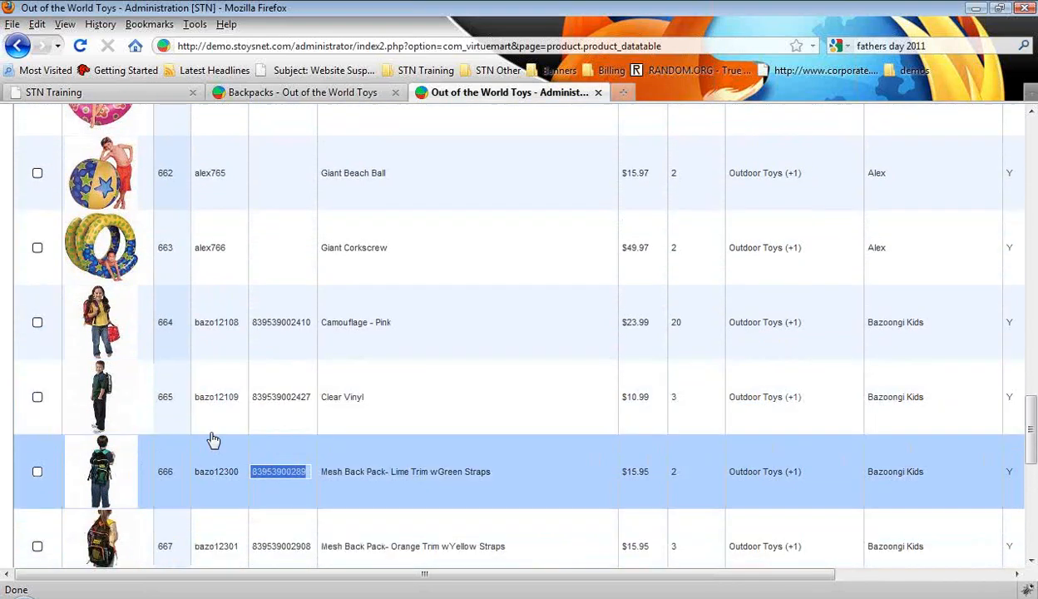
Select the six Bazoongi Kids backpacks, from Camouflage - Pink through Mesh Back Pack- Purple Trim wPink Straps
{"action": "left_click", "coordinate": [38, 330]}
{"action": "left_click", "coordinate": [38, 400]}
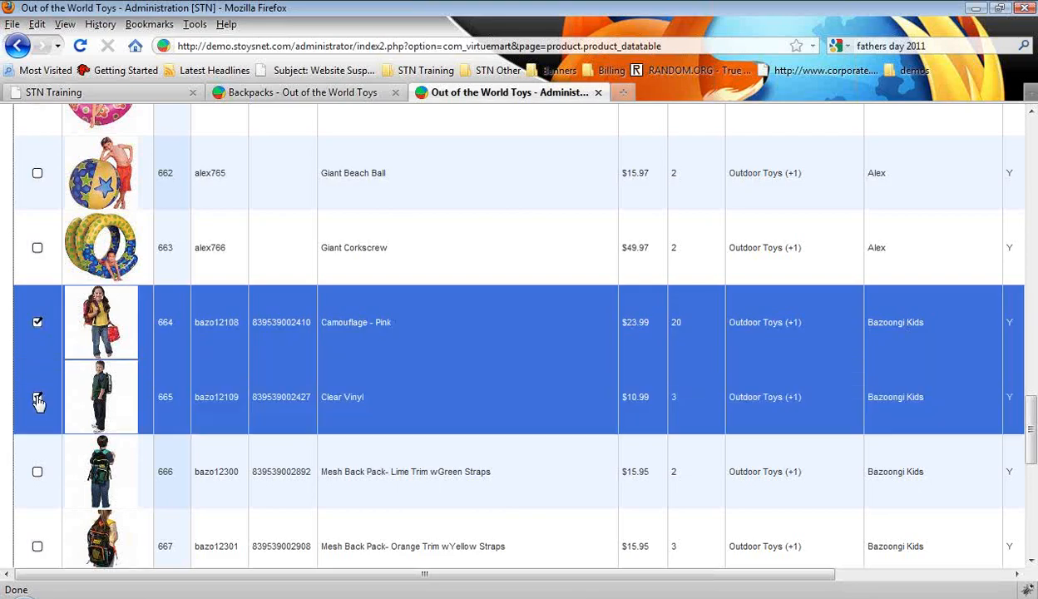
{"action": "left_click", "coordinate": [37, 399]}
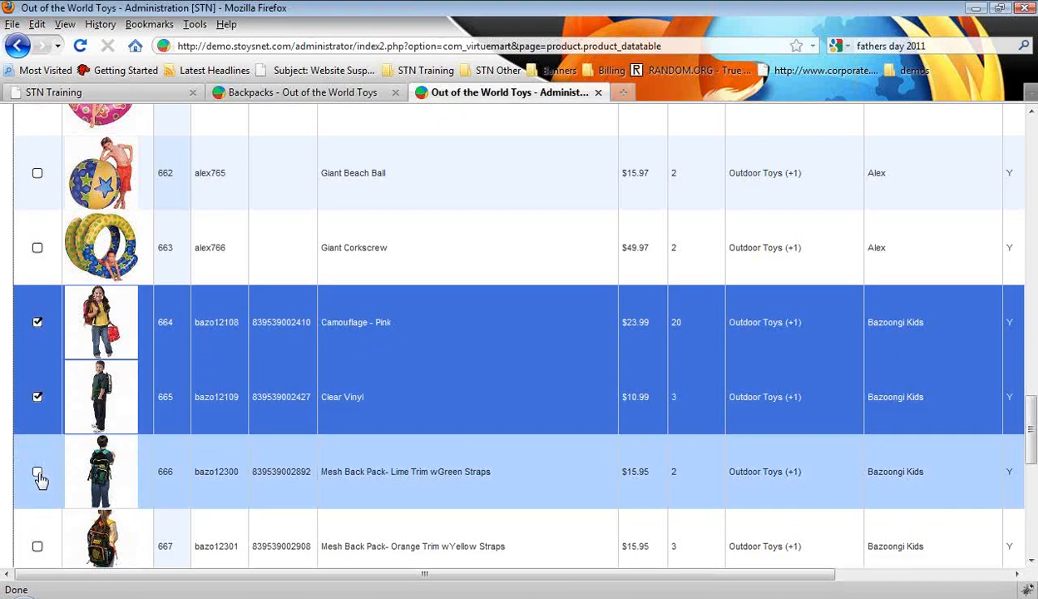
{"action": "left_click", "coordinate": [38, 473]}
{"action": "scroll", "coordinate": [52, 511], "scroll_direction": "down", "scroll_amount": 4}
{"action": "left_click", "coordinate": [38, 363]}
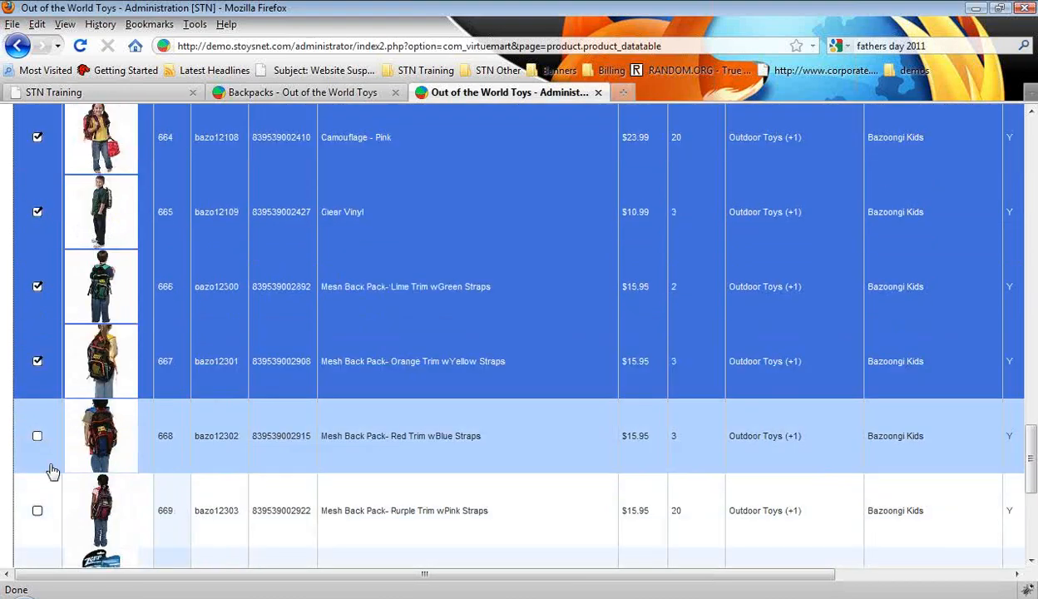
{"action": "left_click", "coordinate": [51, 470]}
{"action": "left_click", "coordinate": [51, 505]}
{"action": "scroll", "coordinate": [51, 505], "scroll_direction": "down", "scroll_amount": 2}
{"action": "scroll", "coordinate": [51, 505], "scroll_direction": "up", "scroll_amount": 2}
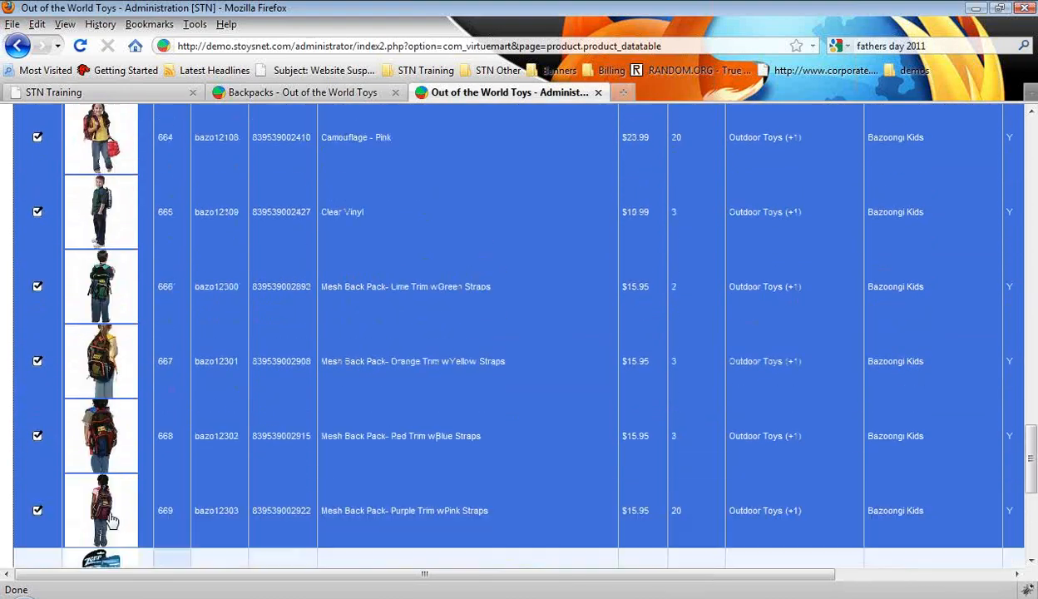
{"action": "scroll", "coordinate": [919, 364], "scroll_direction": "up", "scroll_amount": 1}
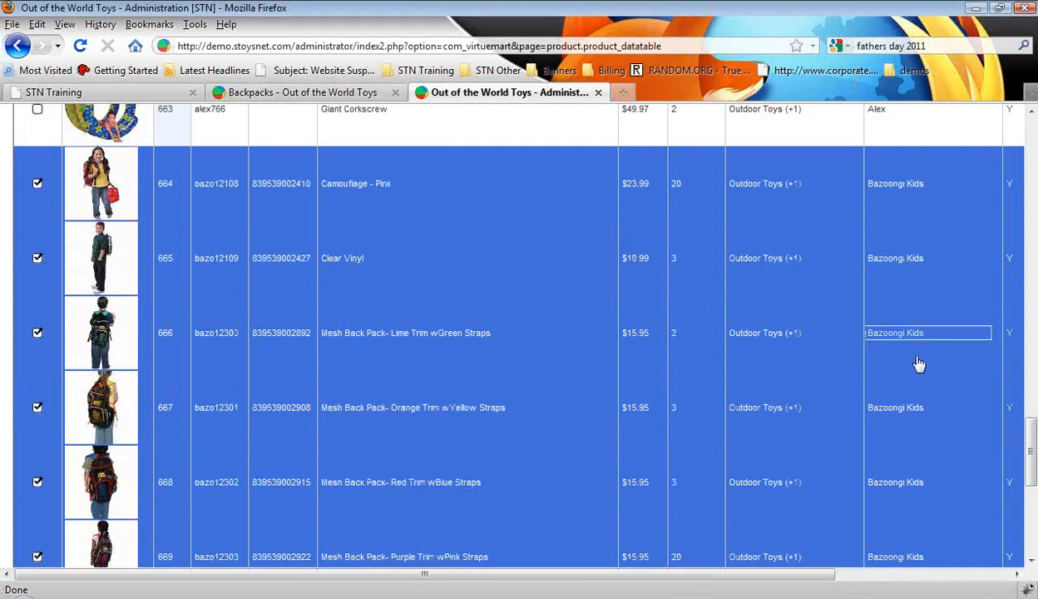
Add the Backpacks subcategory under Outdoor Toys to the categories of all selected products, and save
{"action": "left_click", "coordinate": [769, 187]}
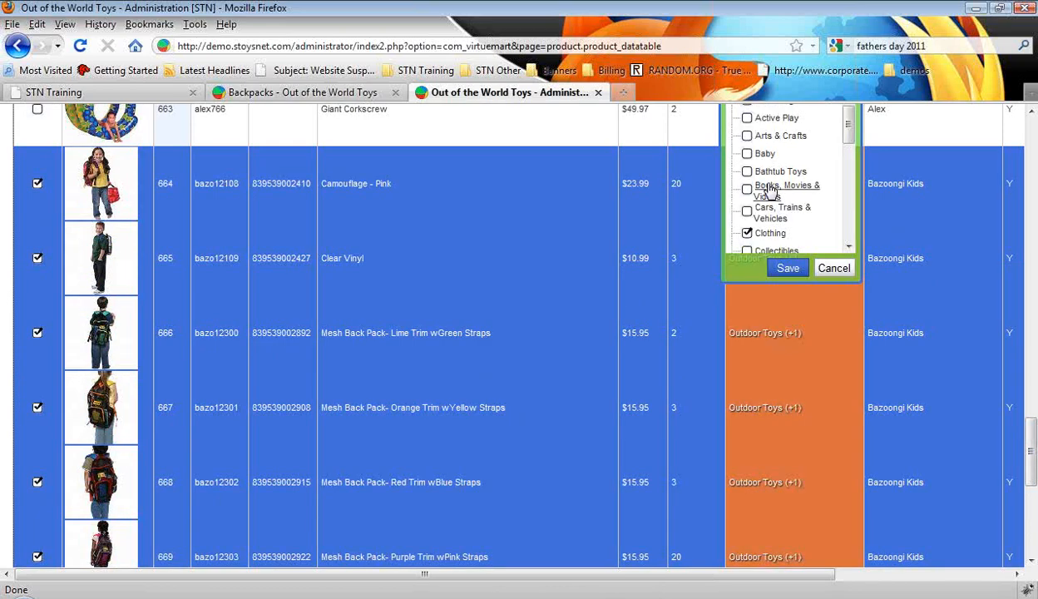
{"action": "left_click_drag", "start_coordinate": [849, 142], "coordinate": [846, 190]}
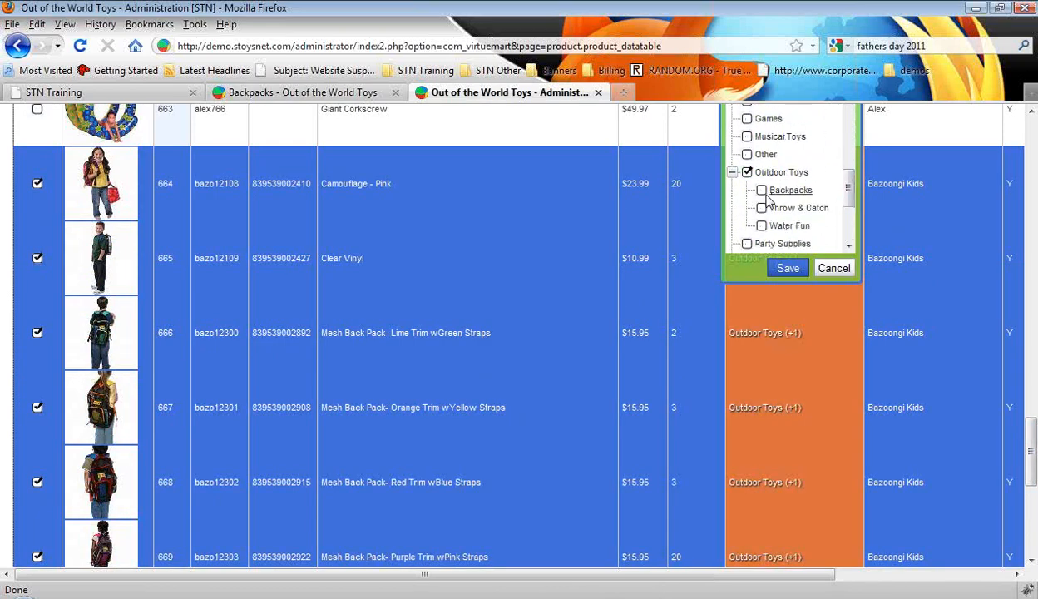
{"action": "left_click", "coordinate": [761, 189]}
{"action": "left_click", "coordinate": [789, 270]}
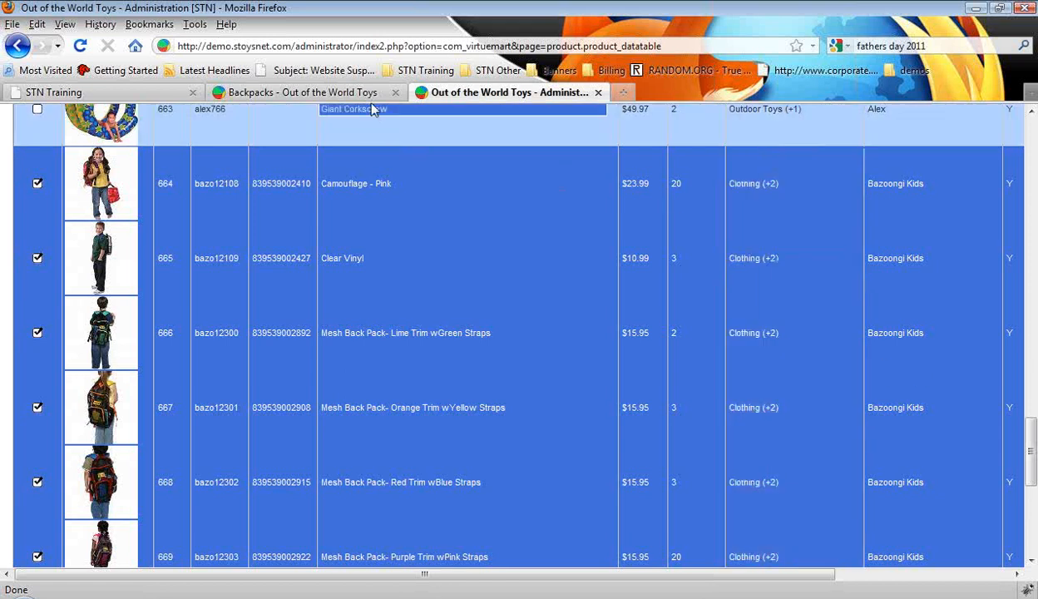
Return to the storefront and reopen the Backpacks department to check its products
{"action": "left_click_drag", "start_coordinate": [1031, 450], "coordinate": [1031, 413]}
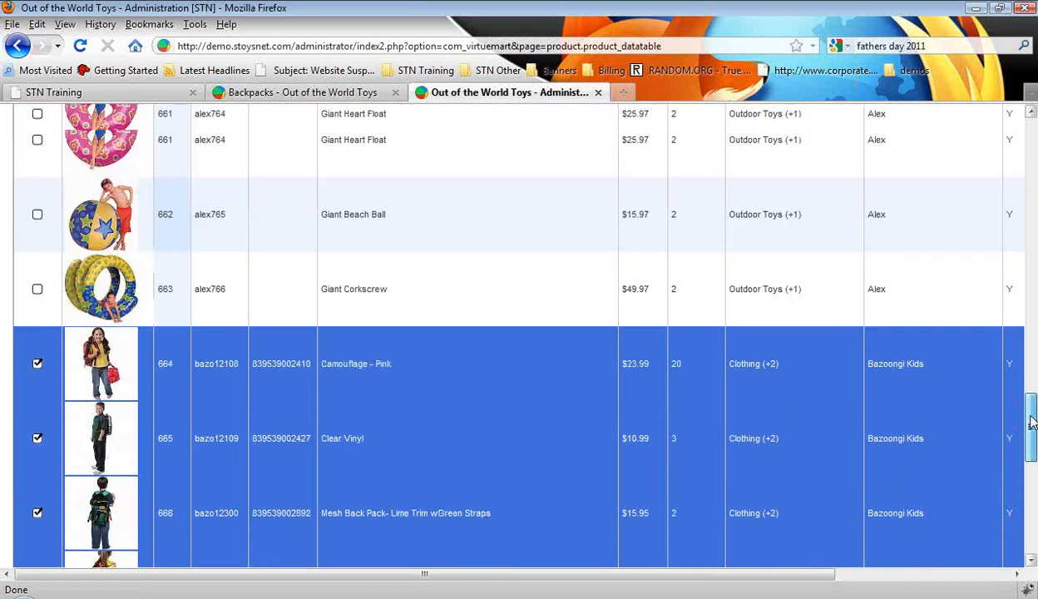
{"action": "left_click", "coordinate": [345, 126]}
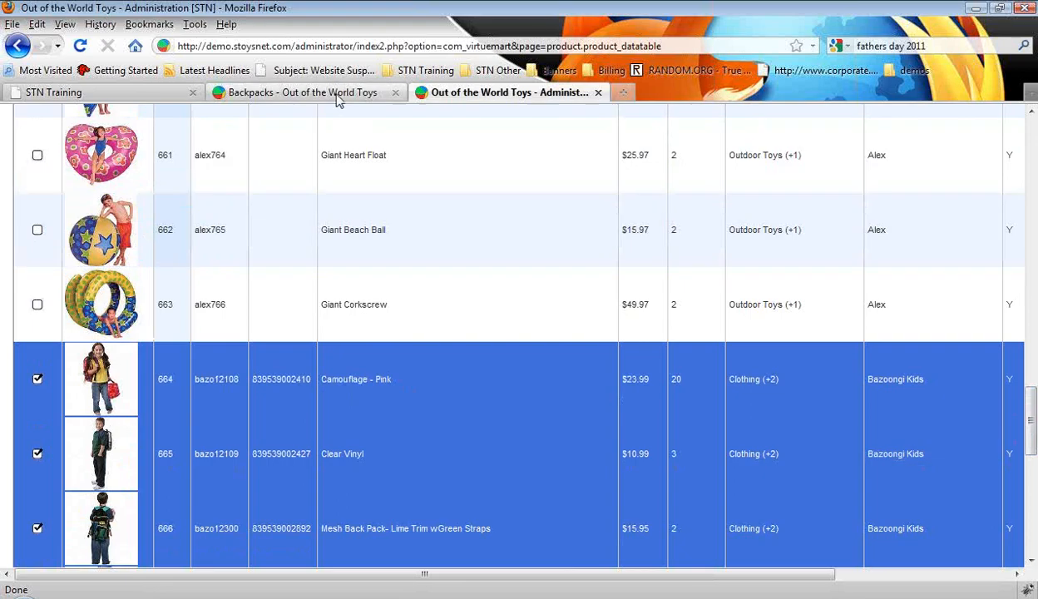
{"action": "left_click", "coordinate": [337, 97]}
{"action": "scroll", "coordinate": [204, 490], "scroll_direction": "down", "scroll_amount": 5}
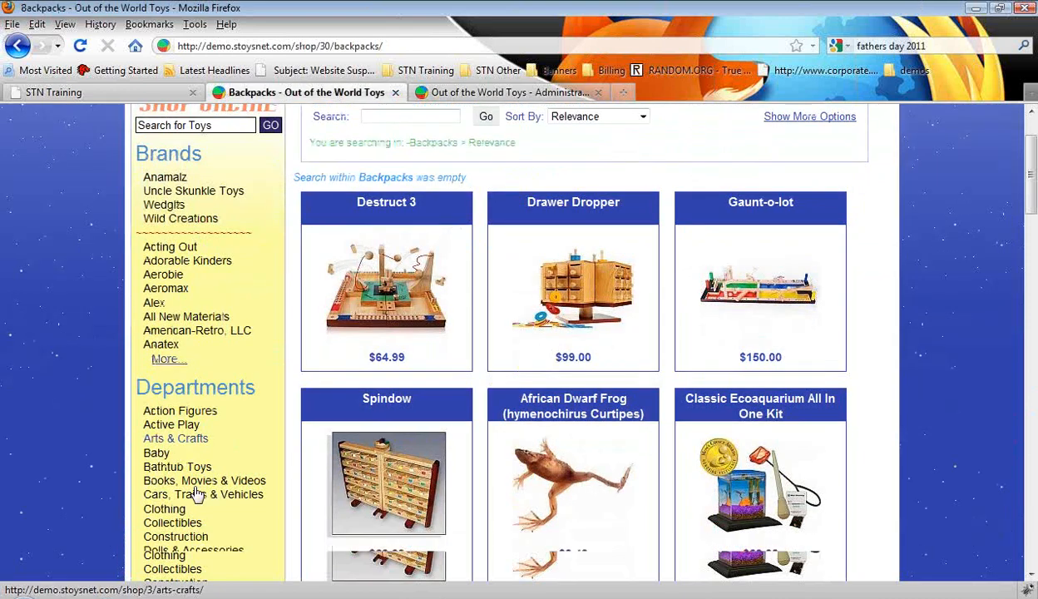
{"action": "left_click", "coordinate": [178, 464]}
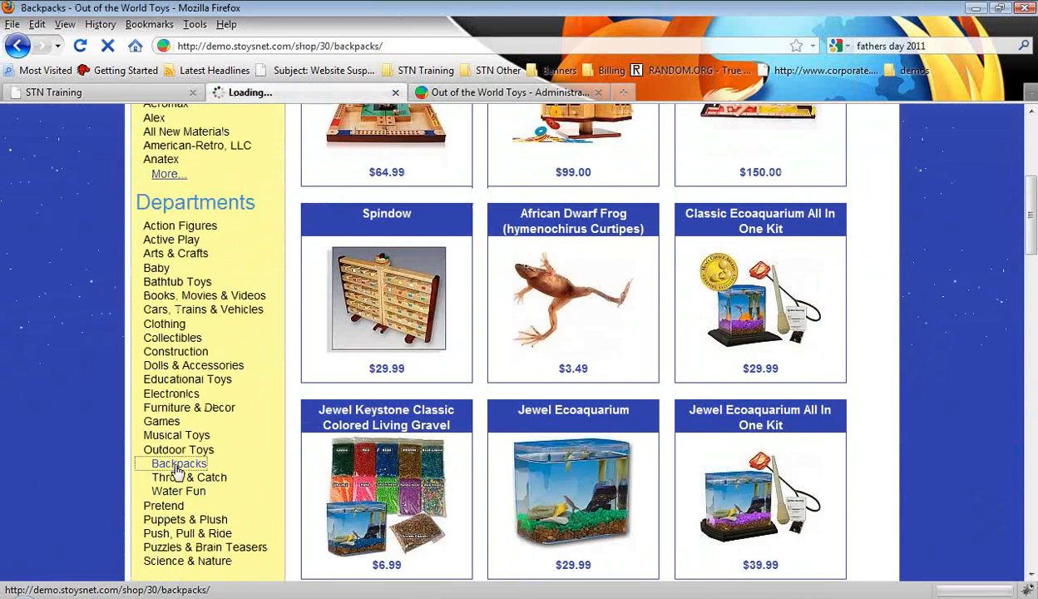
Review the products on the Backpacks page and check the meta description in its page information
{"action": "scroll", "coordinate": [953, 408], "scroll_direction": "down", "scroll_amount": 9}
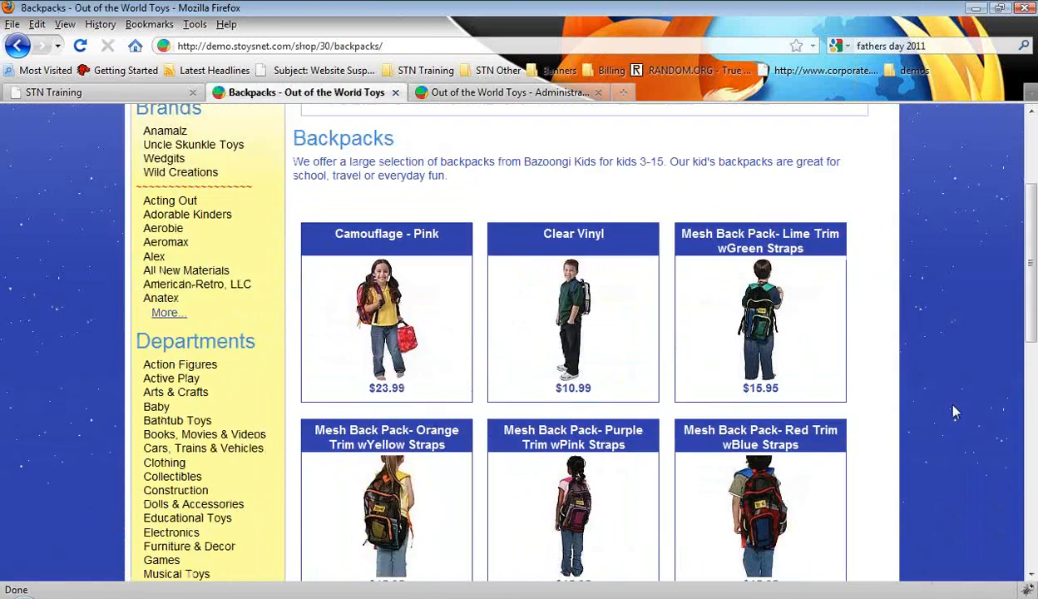
{"action": "scroll", "coordinate": [954, 411], "scroll_direction": "up", "scroll_amount": 5}
{"action": "right_click", "coordinate": [914, 385]}
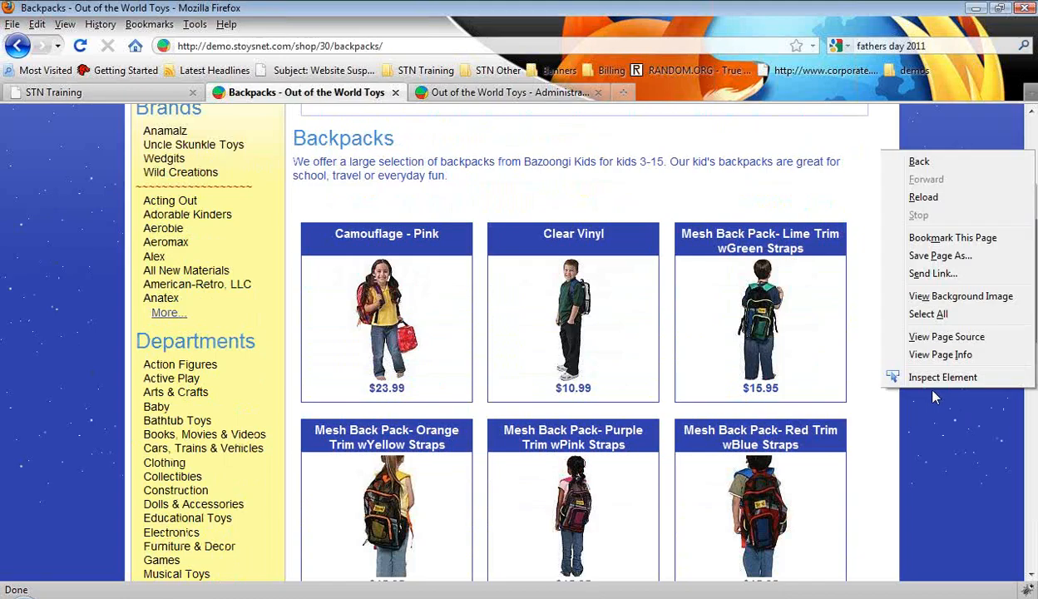
{"action": "left_click", "coordinate": [961, 355]}
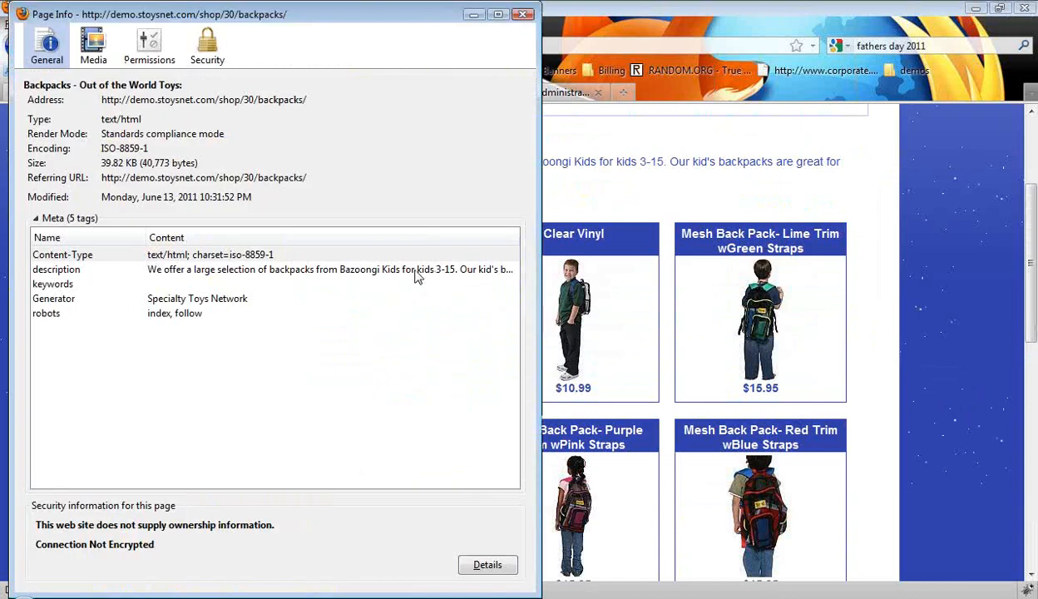
{"action": "left_click", "coordinate": [522, 14]}
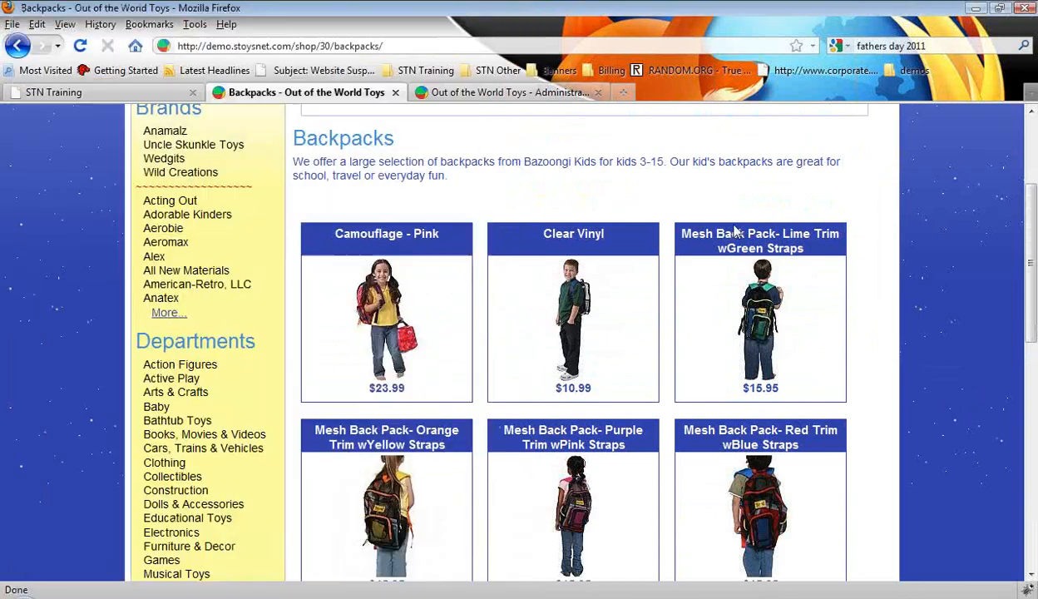
Examine the Backpacks page's web address, highlighting the category name segment "backpacks"
{"action": "scroll", "coordinate": [861, 353], "scroll_direction": "up", "scroll_amount": 2}
{"action": "scroll", "coordinate": [860, 353], "scroll_direction": "up", "scroll_amount": 2}
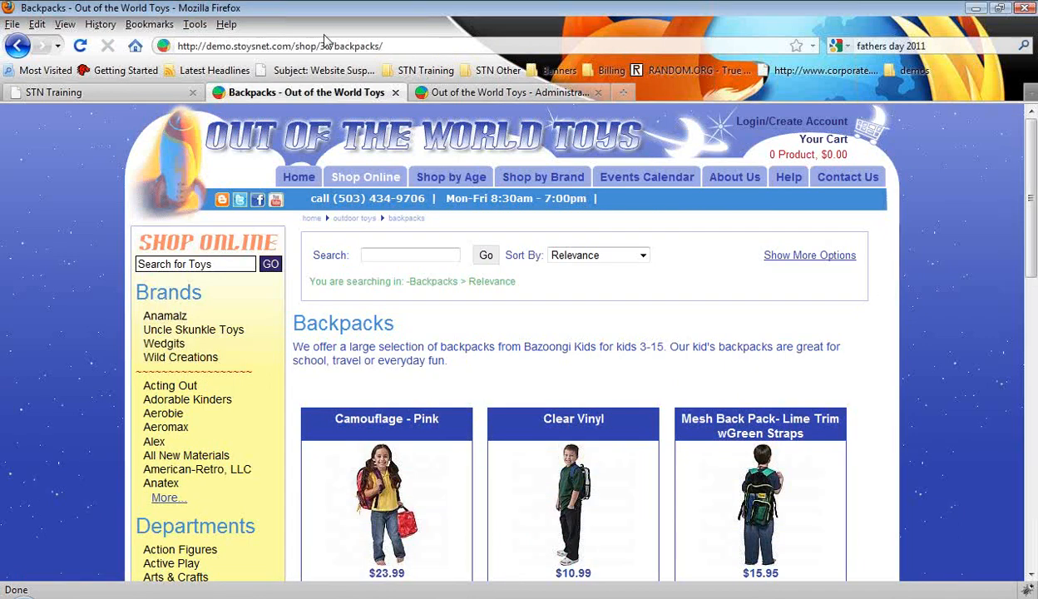
{"action": "left_click", "coordinate": [372, 46]}
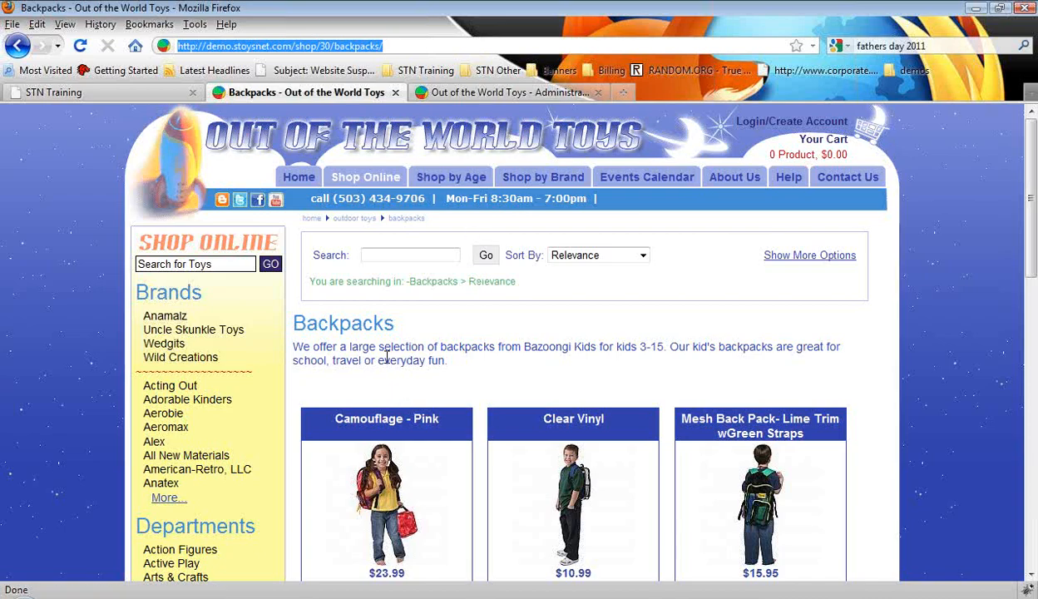
{"action": "double_click", "coordinate": [341, 47]}
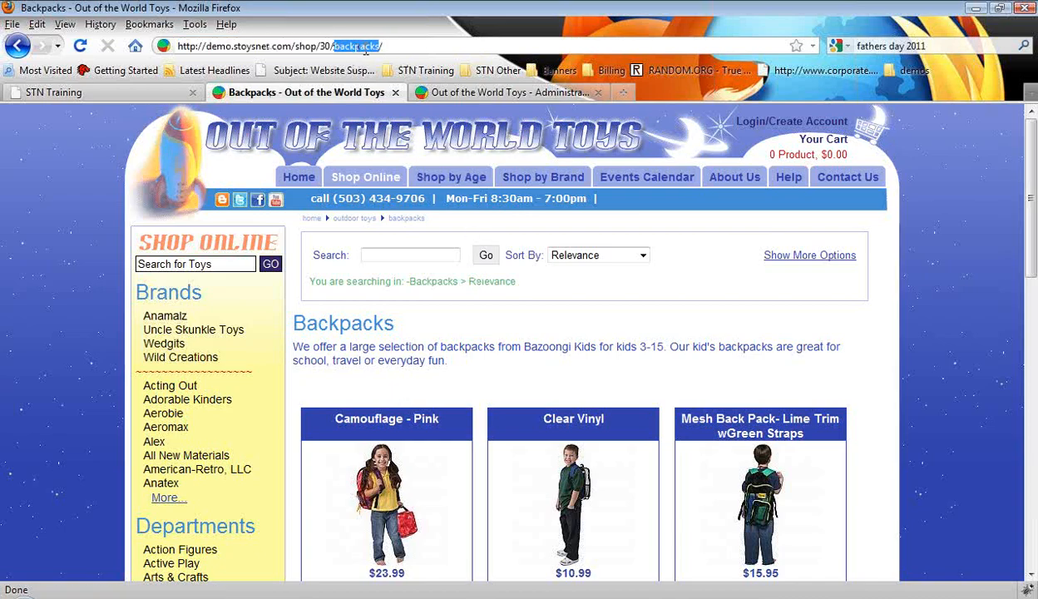
{"action": "left_click", "coordinate": [361, 47]}
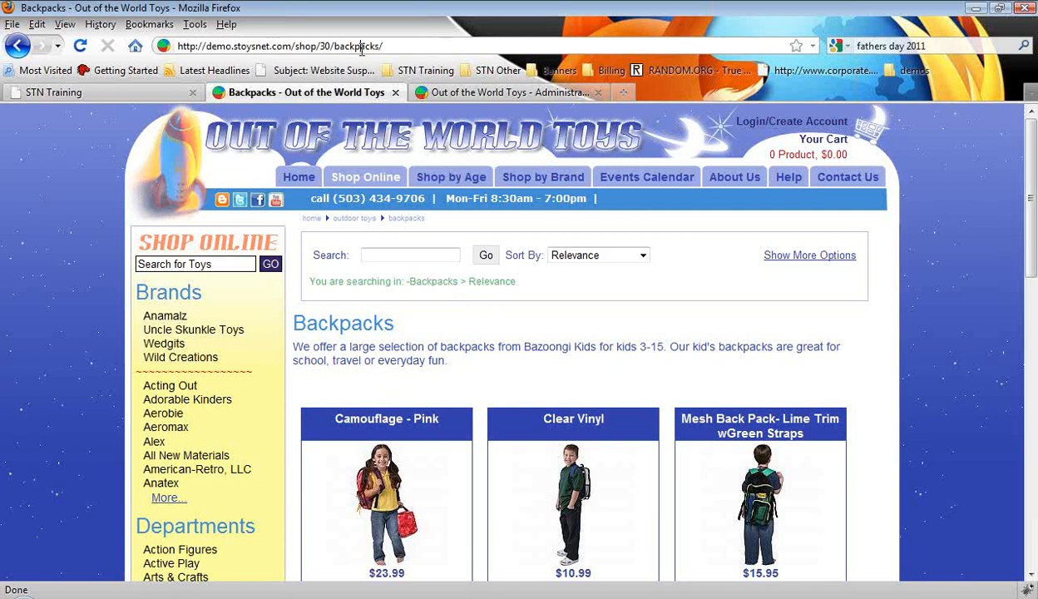
{"action": "double_click", "coordinate": [355, 48]}
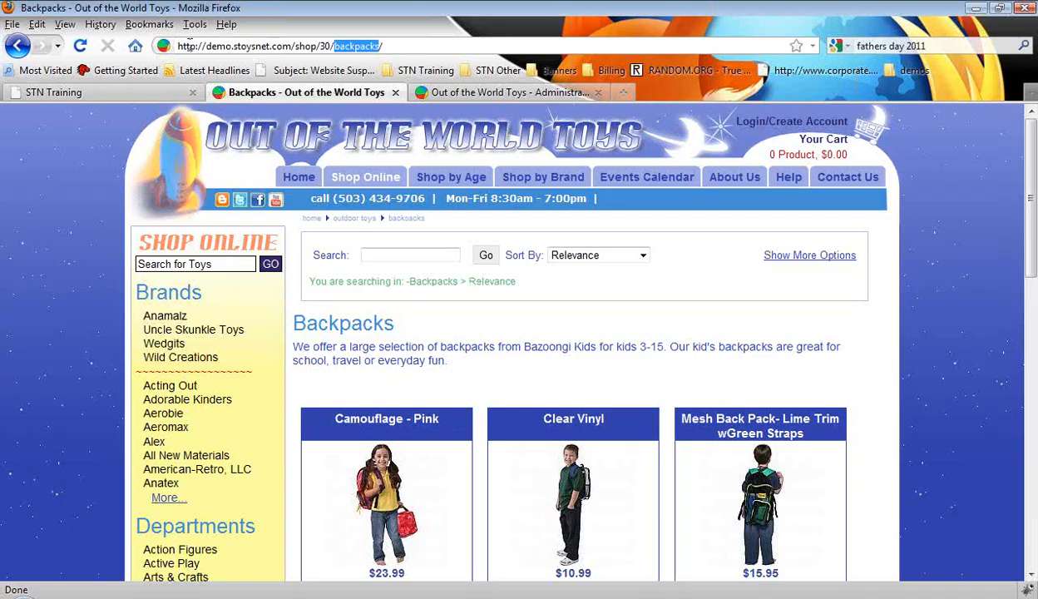
Return to the administration site, open Category Import Mapping, and look through the available STN db categories
{"action": "left_click", "coordinate": [505, 93]}
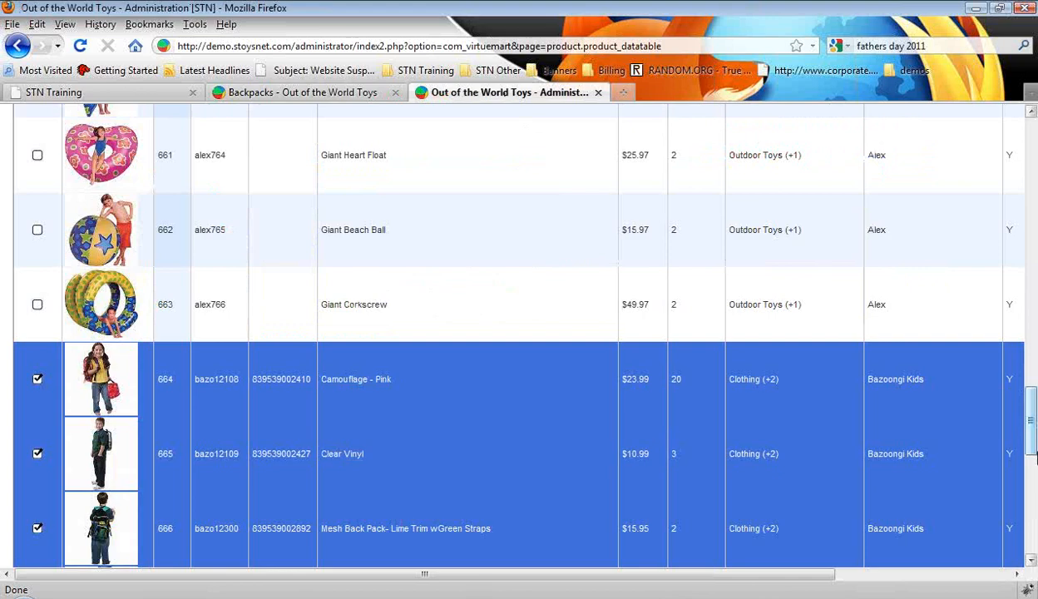
{"action": "left_click_drag", "start_coordinate": [1031, 453], "coordinate": [1031, 125]}
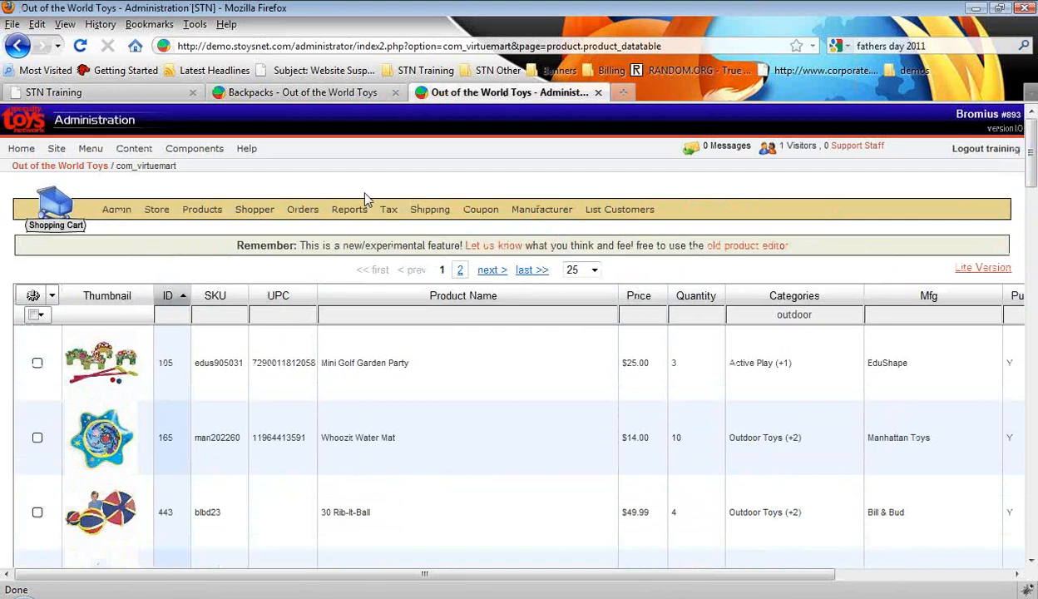
{"action": "mouse_move", "coordinate": [203, 210]}
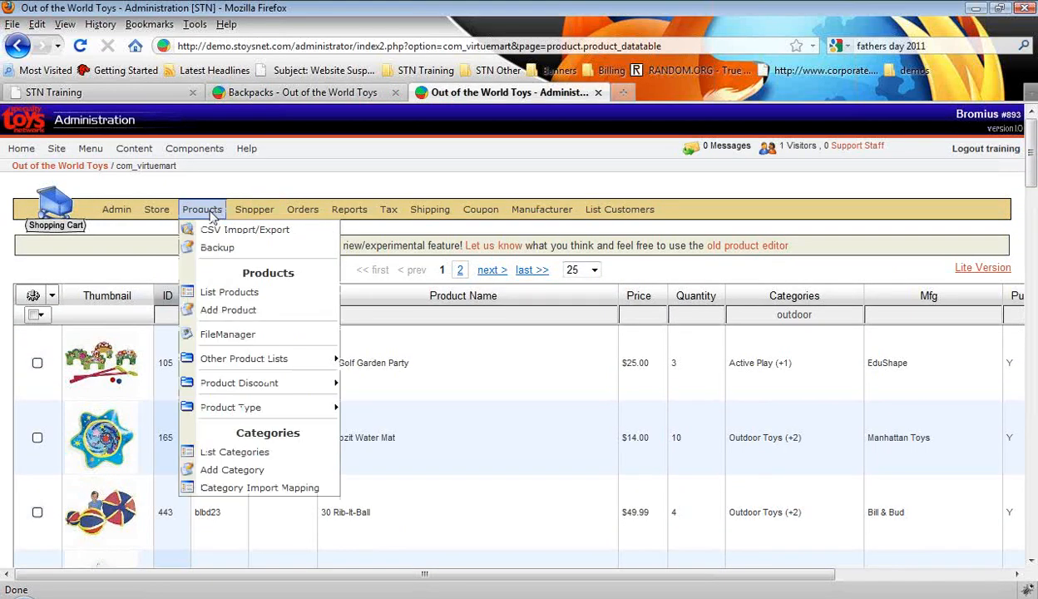
{"action": "left_click", "coordinate": [242, 488]}
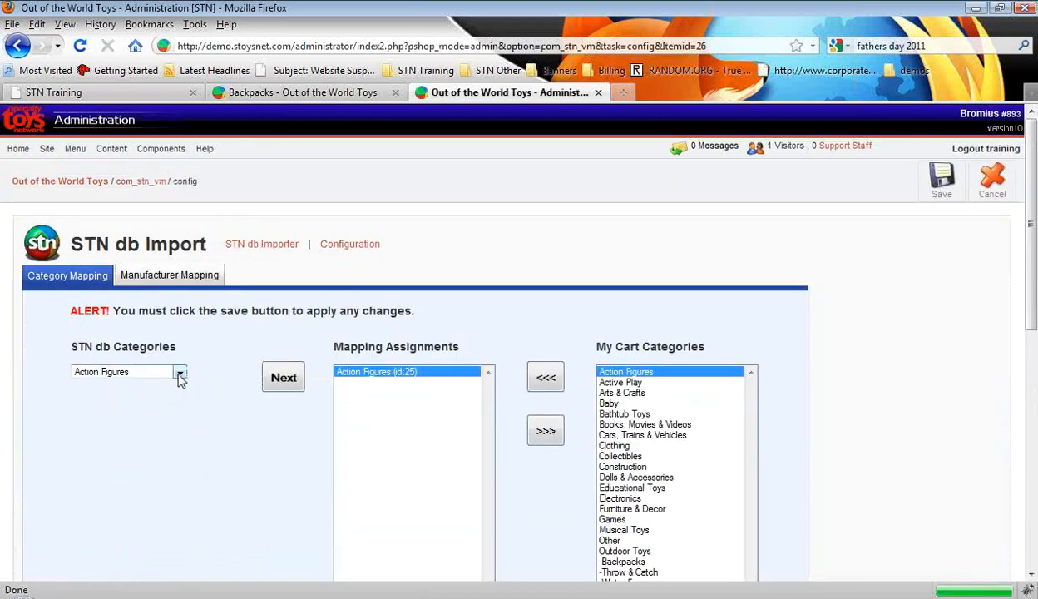
{"action": "left_click", "coordinate": [180, 373]}
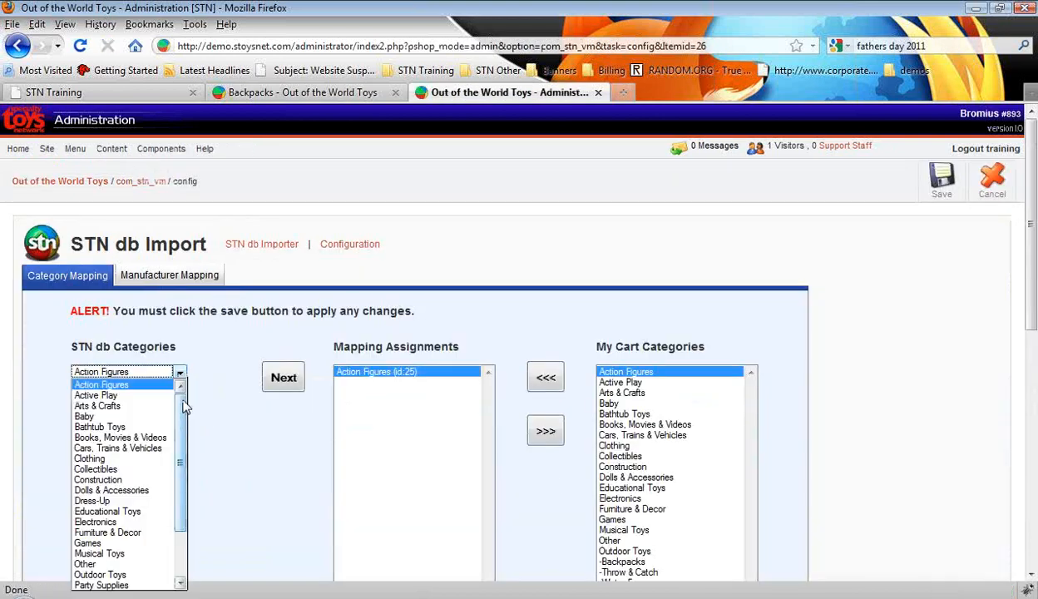
{"action": "mouse_move", "coordinate": [184, 405]}
{"action": "left_mouse_down"}
{"action": "mouse_move", "coordinate": [186, 509]}
{"action": "mouse_move", "coordinate": [182, 413]}
{"action": "left_mouse_up"}
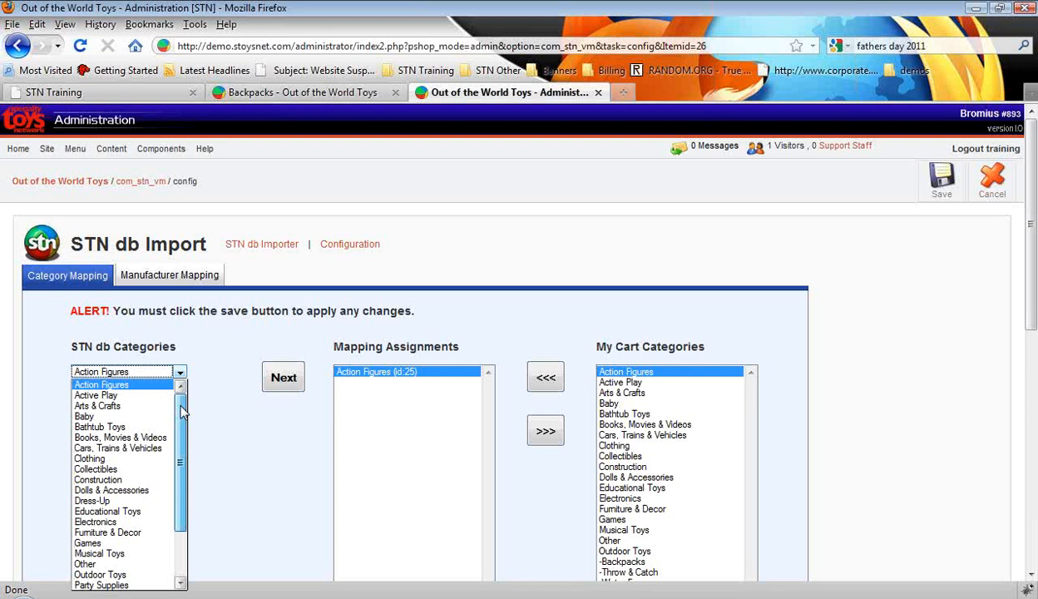
{"action": "left_click", "coordinate": [207, 363]}
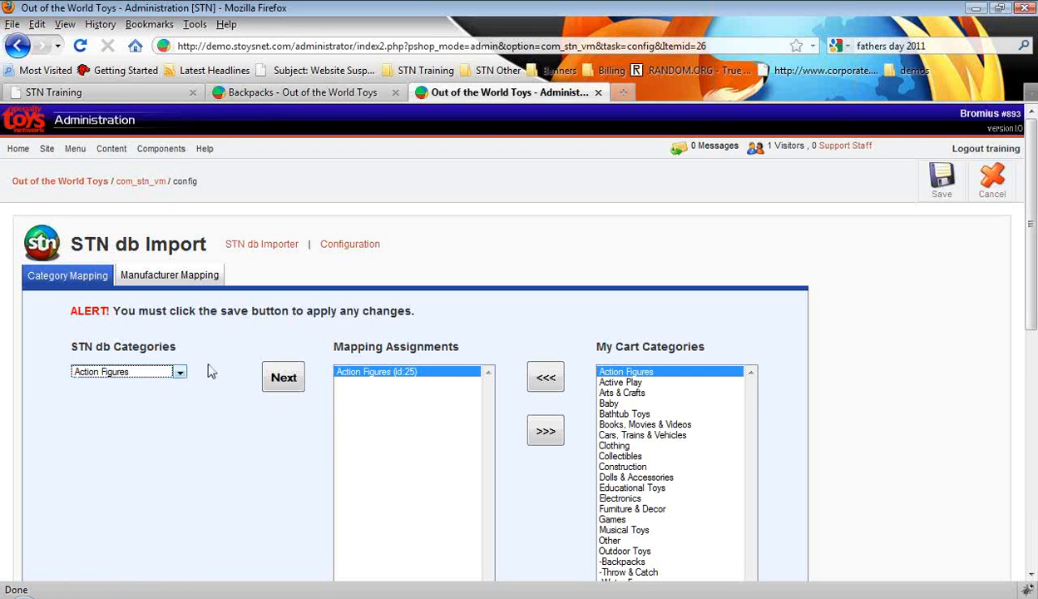
Add the Outdoor Toys cart category to the mapping assignments of the STN db category Push, Pull & Ride
{"action": "left_click_drag", "start_coordinate": [1031, 319], "coordinate": [1029, 383]}
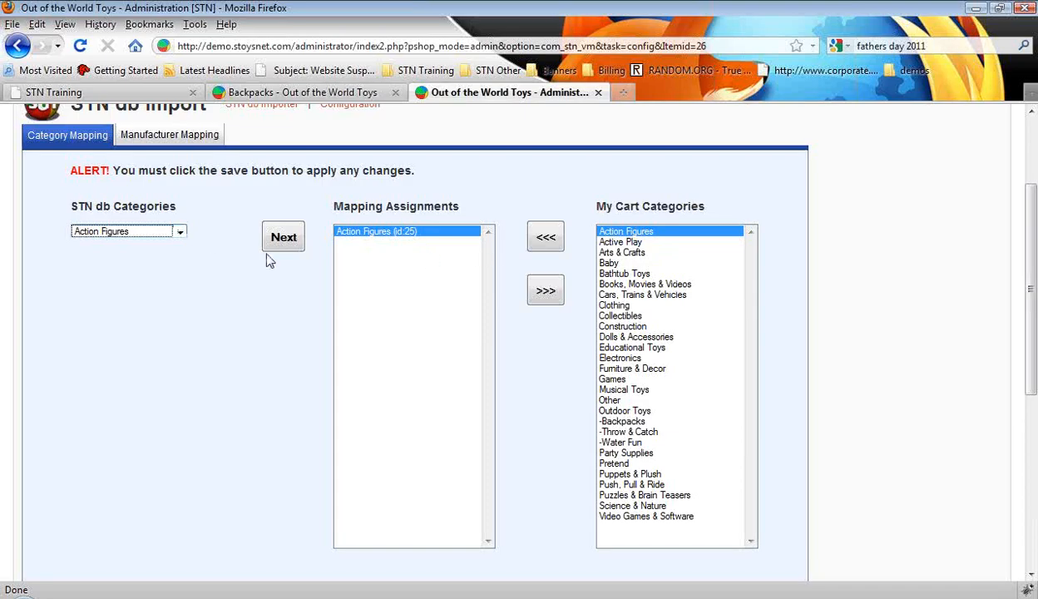
{"action": "left_click", "coordinate": [181, 234]}
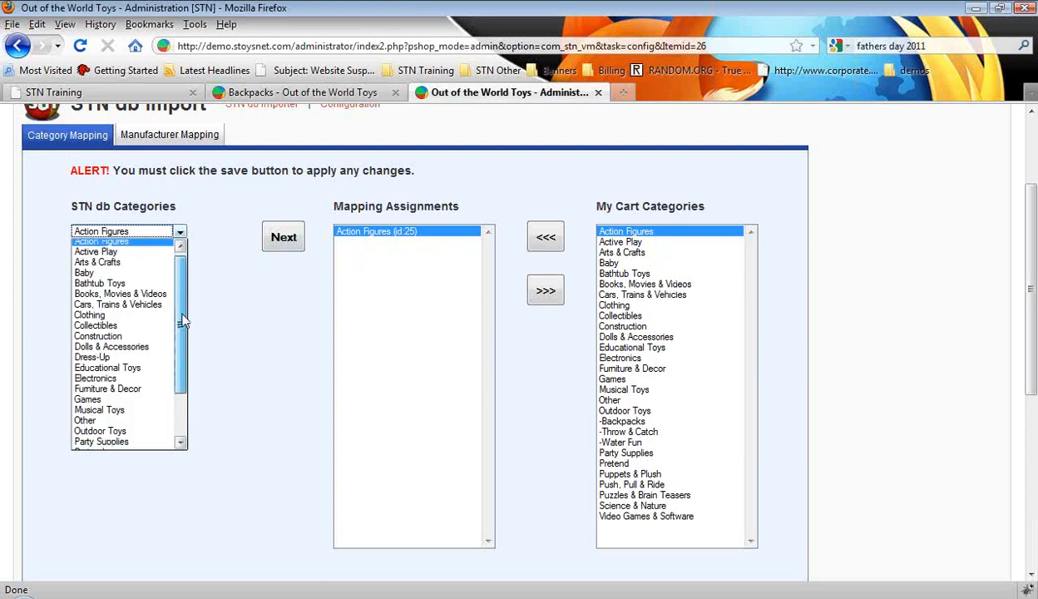
{"action": "left_click_drag", "start_coordinate": [181, 320], "coordinate": [189, 372]}
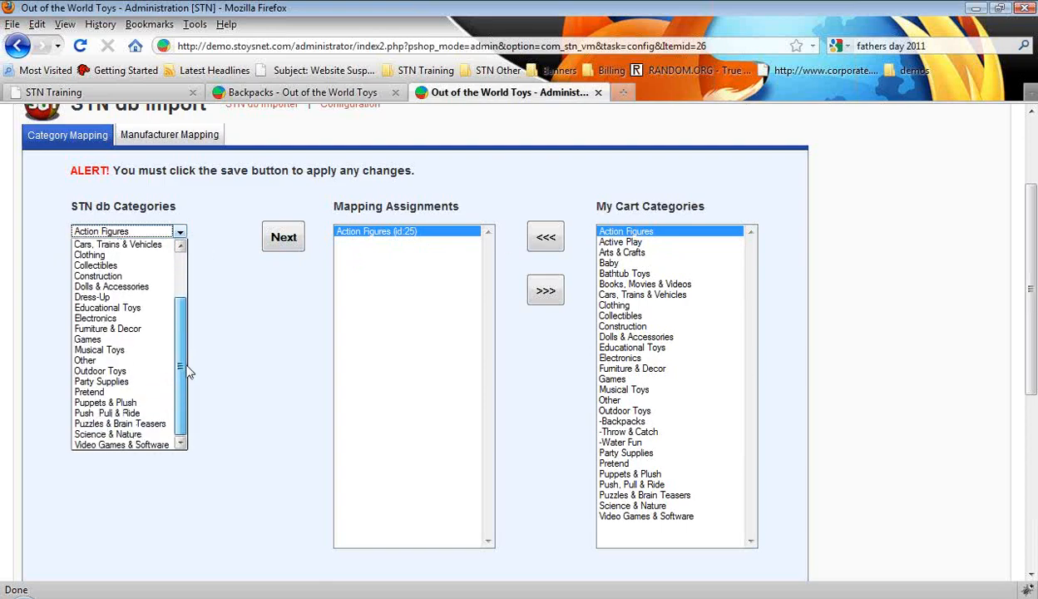
{"action": "left_click", "coordinate": [119, 414]}
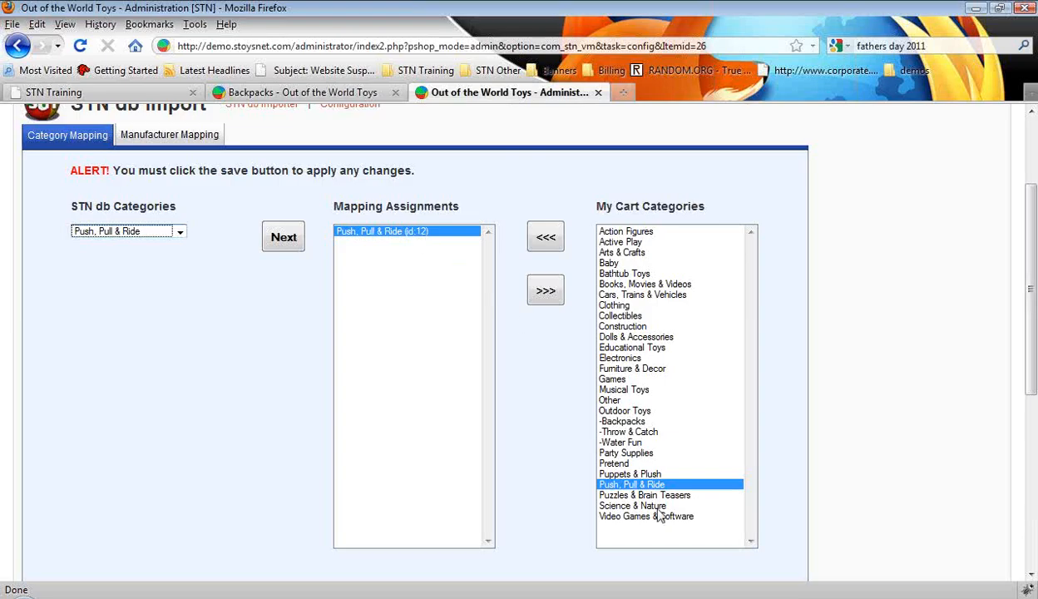
{"action": "left_click", "coordinate": [627, 410]}
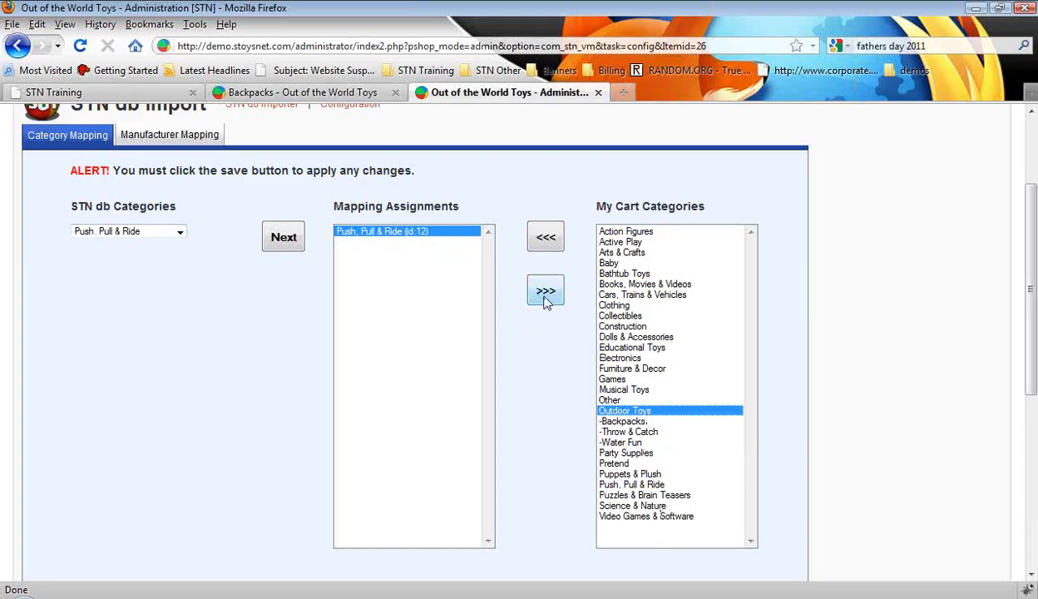
{"action": "left_click", "coordinate": [544, 237]}
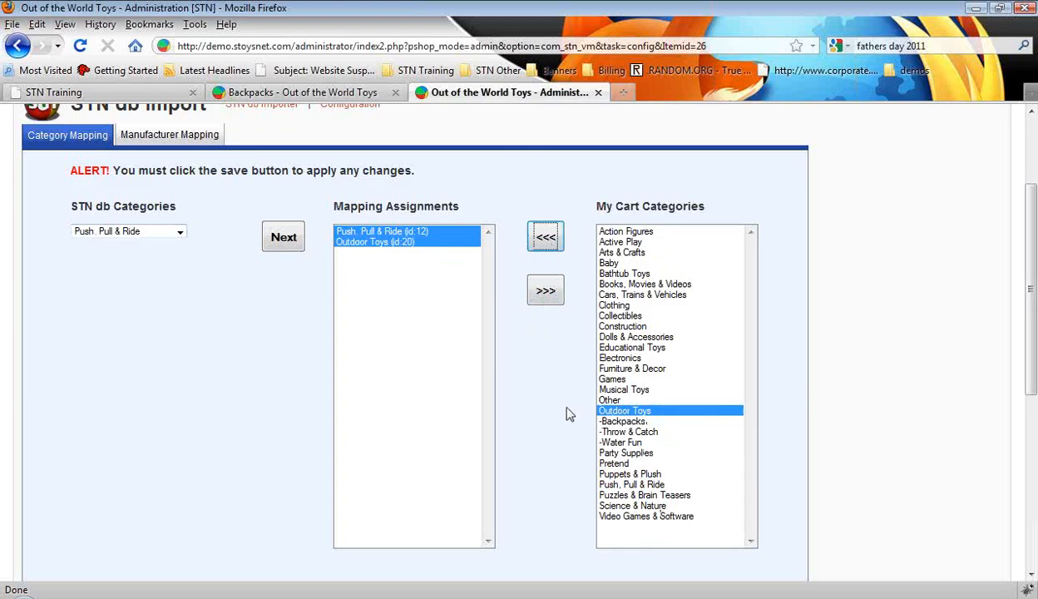
Save the category mapping, staying on the mapping page when asked about leaving with unsaved changes
{"action": "scroll", "coordinate": [541, 412], "scroll_direction": "up", "scroll_amount": 3}
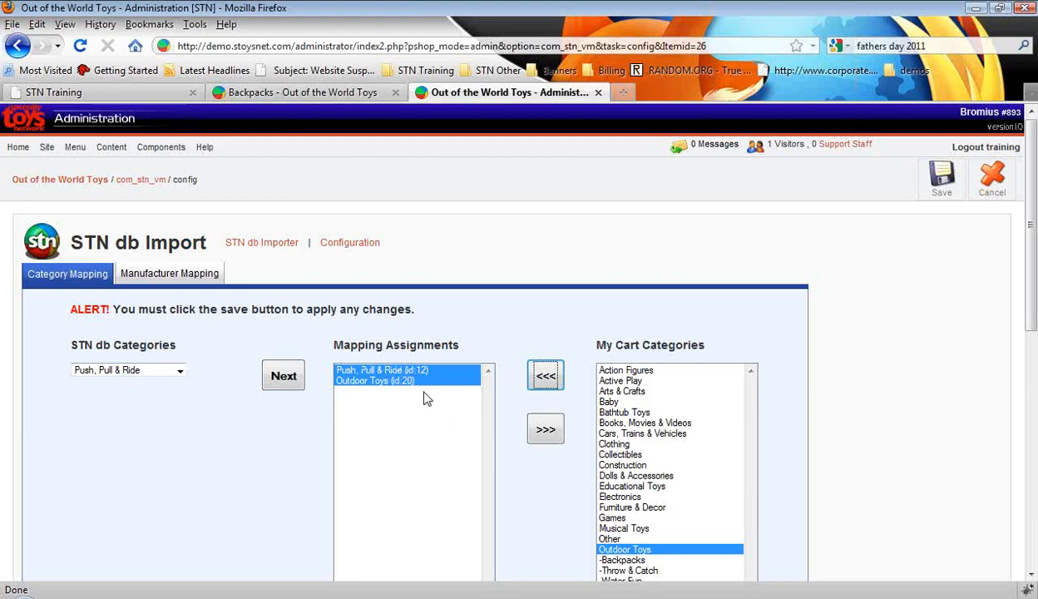
{"action": "left_click", "coordinate": [941, 194]}
{"action": "left_click", "coordinate": [278, 250]}
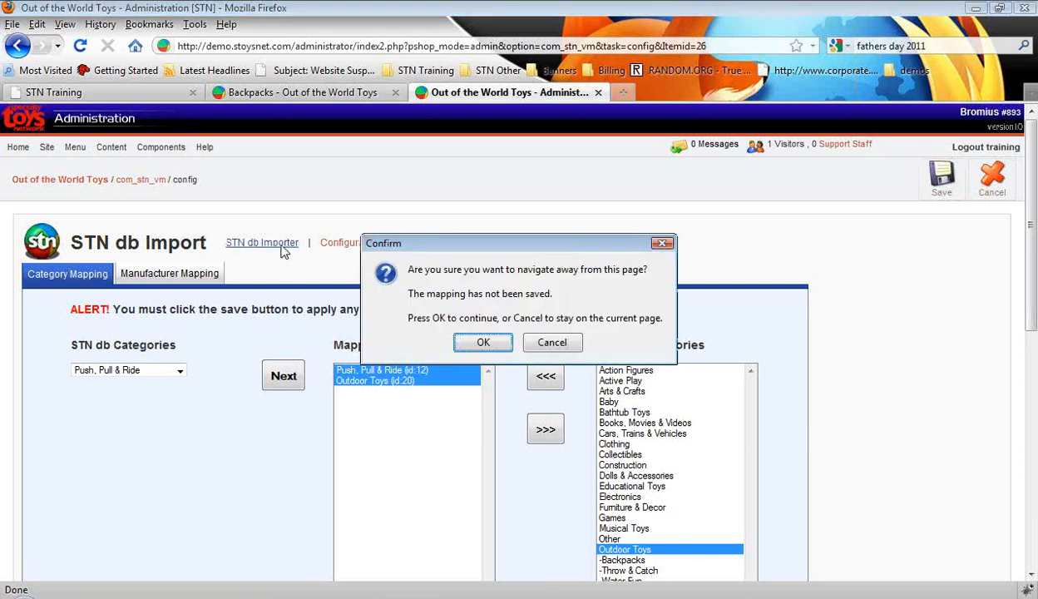
{"action": "left_click", "coordinate": [551, 344]}
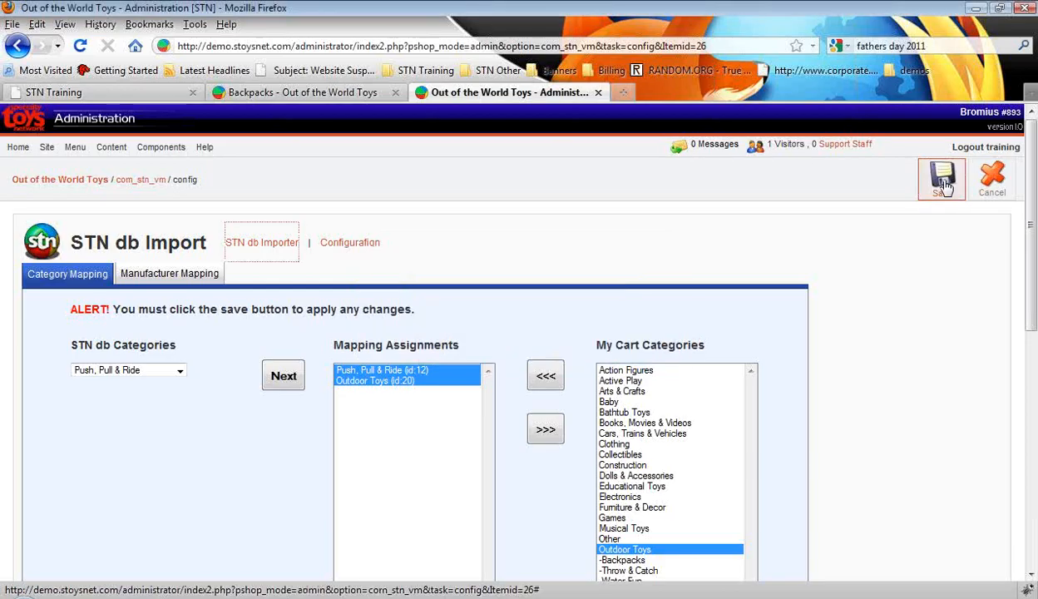
{"action": "left_click", "coordinate": [944, 185]}
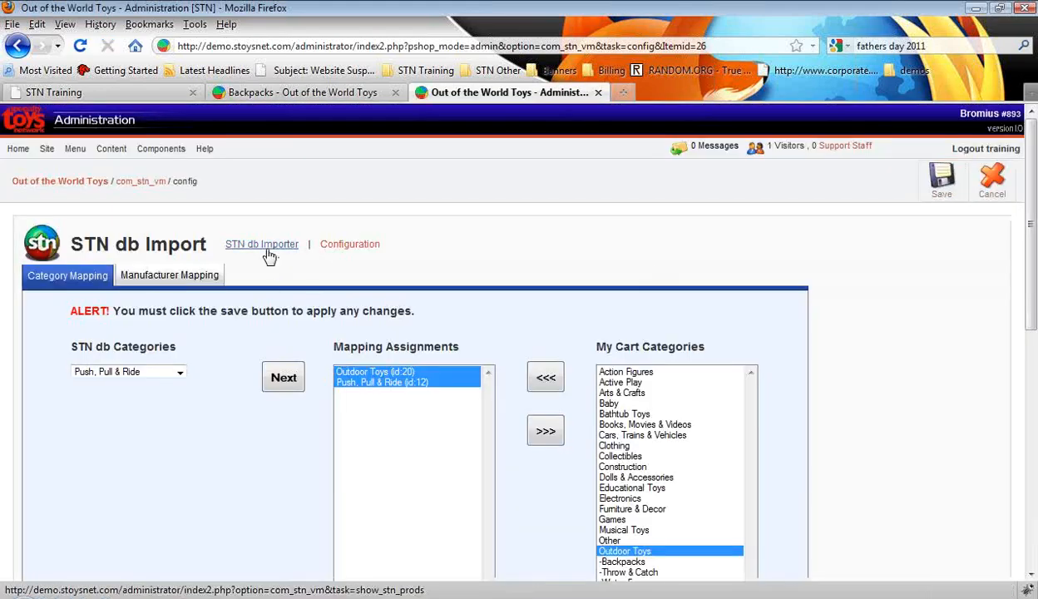
Open the STN db Importer and search its products by the Push, Pull & Ride category
{"action": "left_click", "coordinate": [273, 250]}
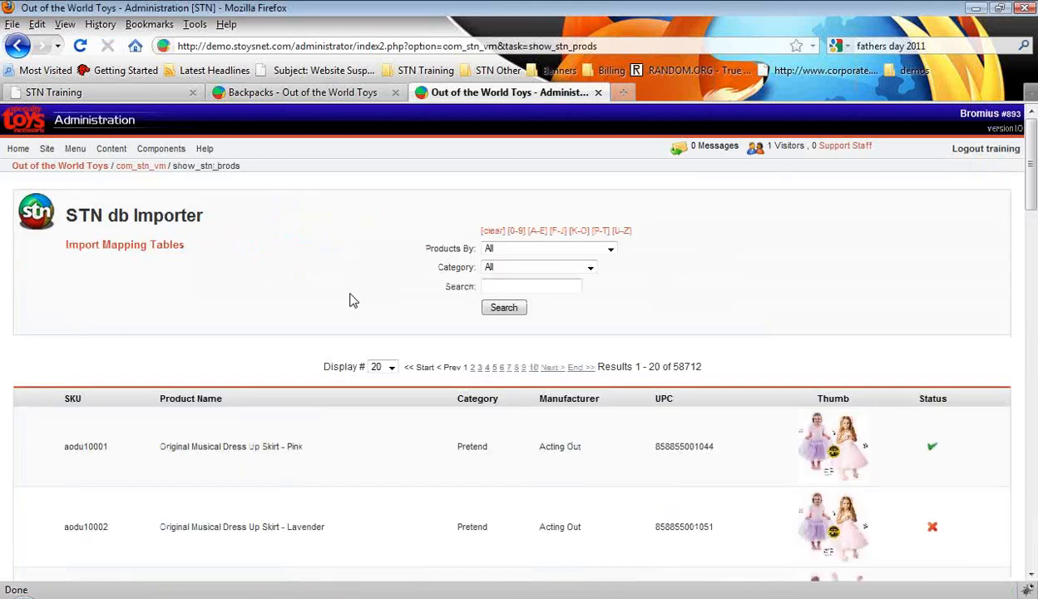
{"action": "left_click", "coordinate": [522, 267]}
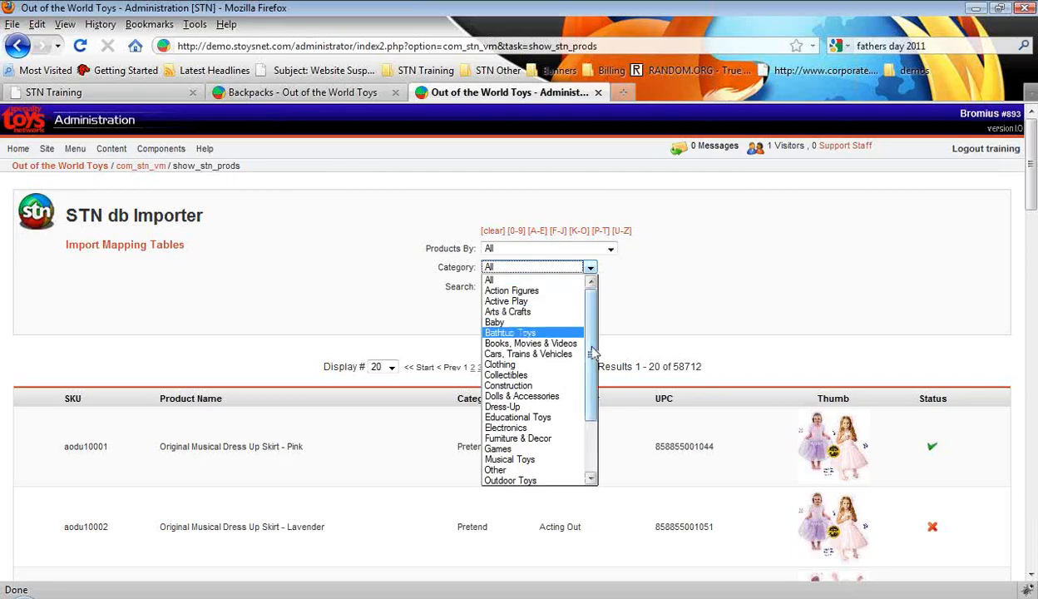
{"action": "scroll", "coordinate": [512, 440], "scroll_direction": "down", "scroll_amount": 3}
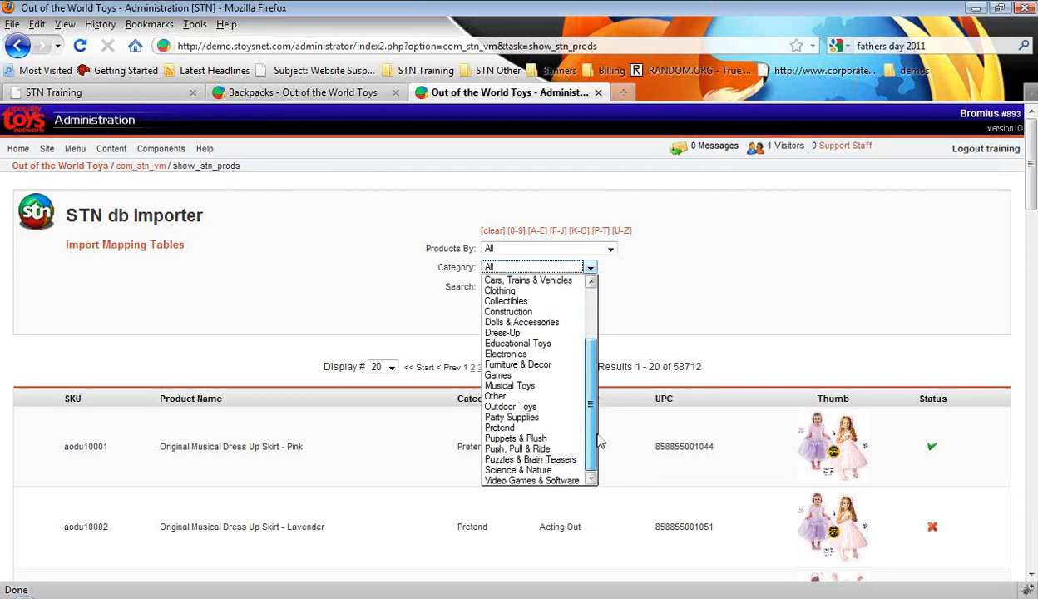
{"action": "left_click", "coordinate": [507, 449]}
{"action": "left_click", "coordinate": [504, 308]}
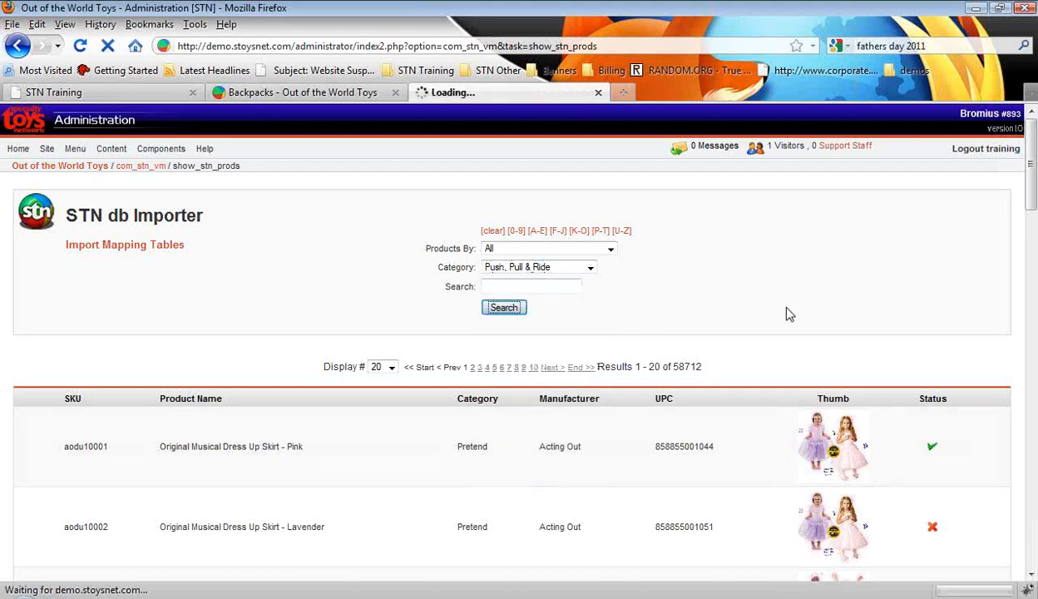
Import the Pedal Jalopy Model 1929 - Green (amrear-11004) into the shop and enlarge its product window
{"action": "scroll", "coordinate": [774, 311], "scroll_direction": "down", "scroll_amount": 1}
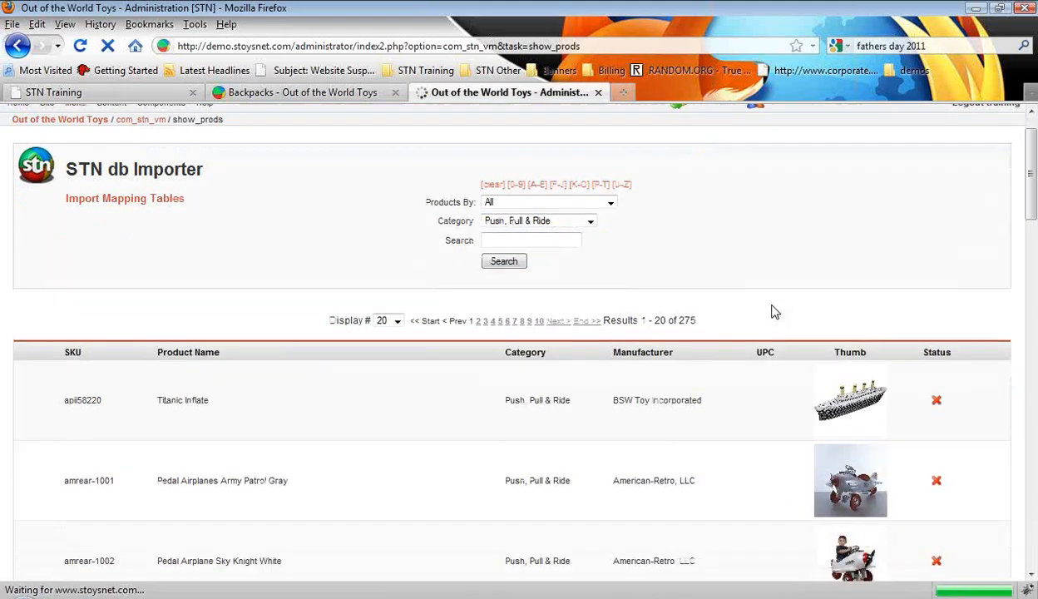
{"action": "scroll", "coordinate": [774, 311], "scroll_direction": "down", "scroll_amount": 10}
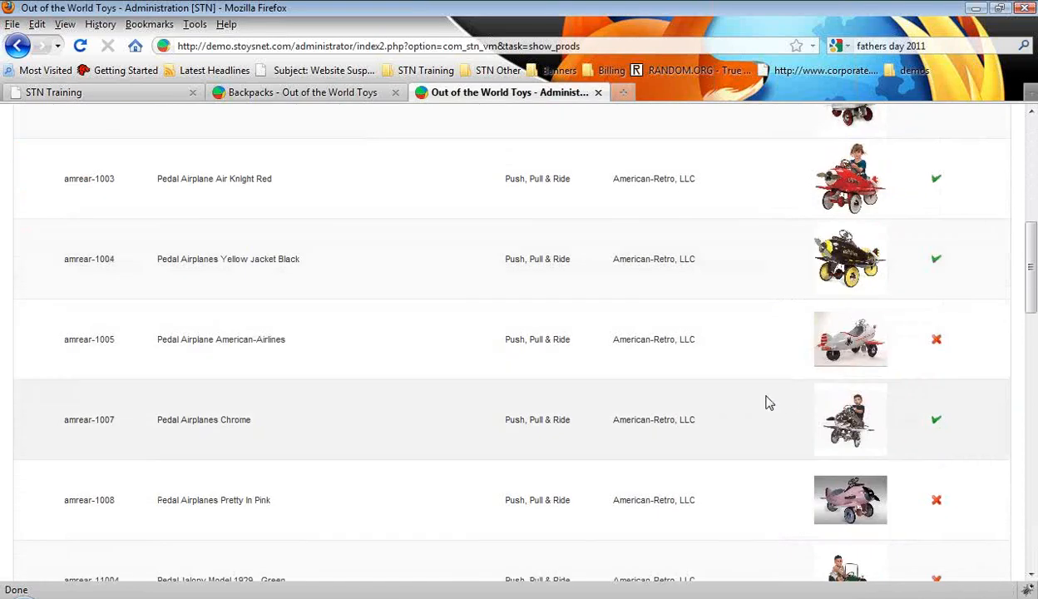
{"action": "scroll", "coordinate": [769, 403], "scroll_direction": "down", "scroll_amount": 3}
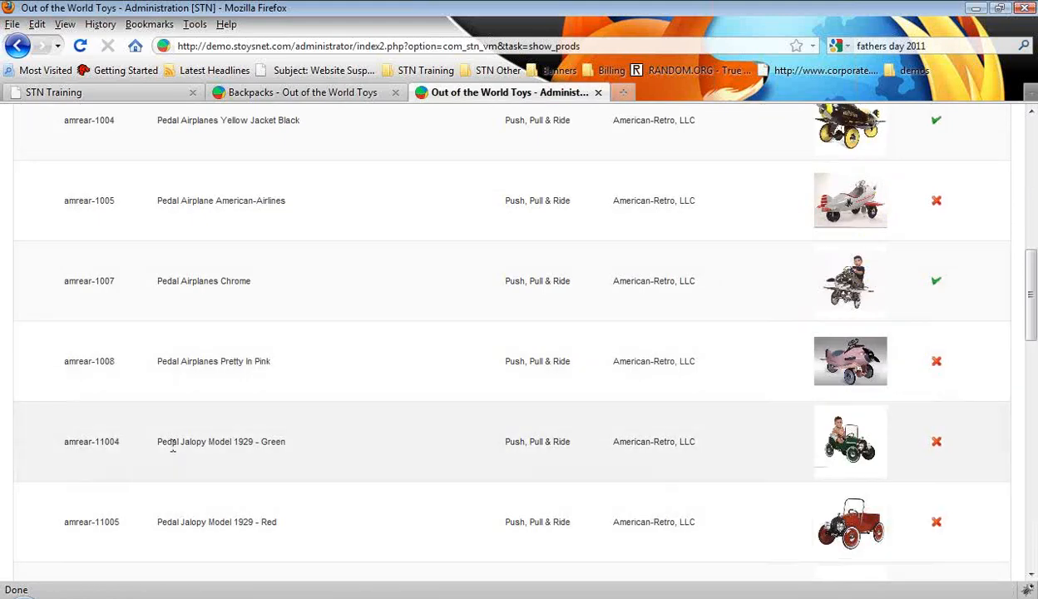
{"action": "left_click", "coordinate": [937, 443]}
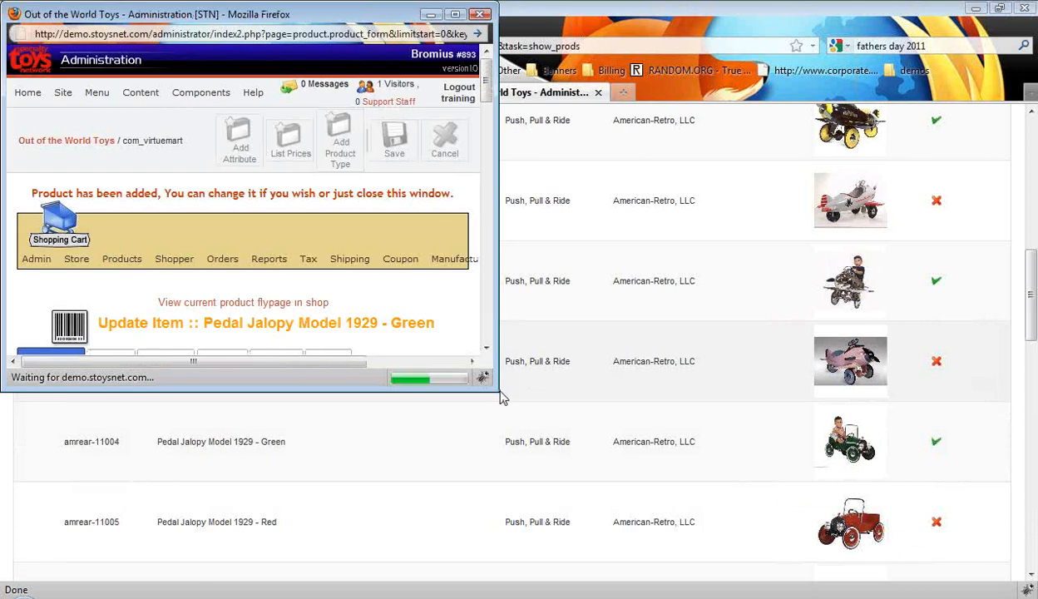
{"action": "left_click_drag", "start_coordinate": [499, 392], "coordinate": [655, 539]}
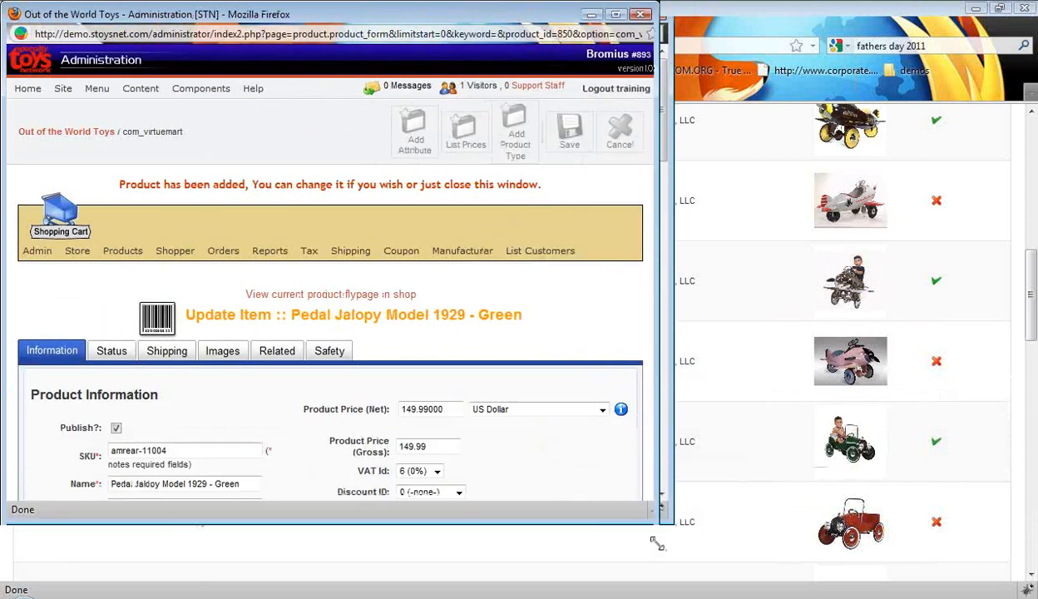
Check which categories are assigned to the imported Pedal Jalopy Model 1929 - Green in its product information
{"action": "scroll", "coordinate": [542, 311], "scroll_direction": "down", "scroll_amount": 4}
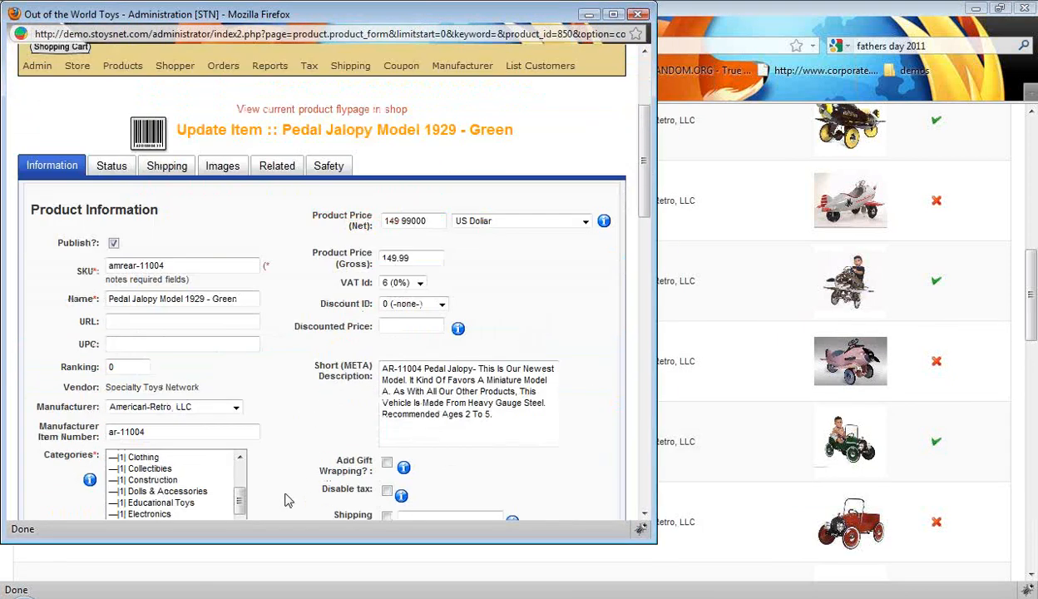
{"action": "scroll", "coordinate": [305, 456], "scroll_direction": "down", "scroll_amount": 3}
{"action": "left_click_drag", "start_coordinate": [240, 365], "coordinate": [240, 405]}
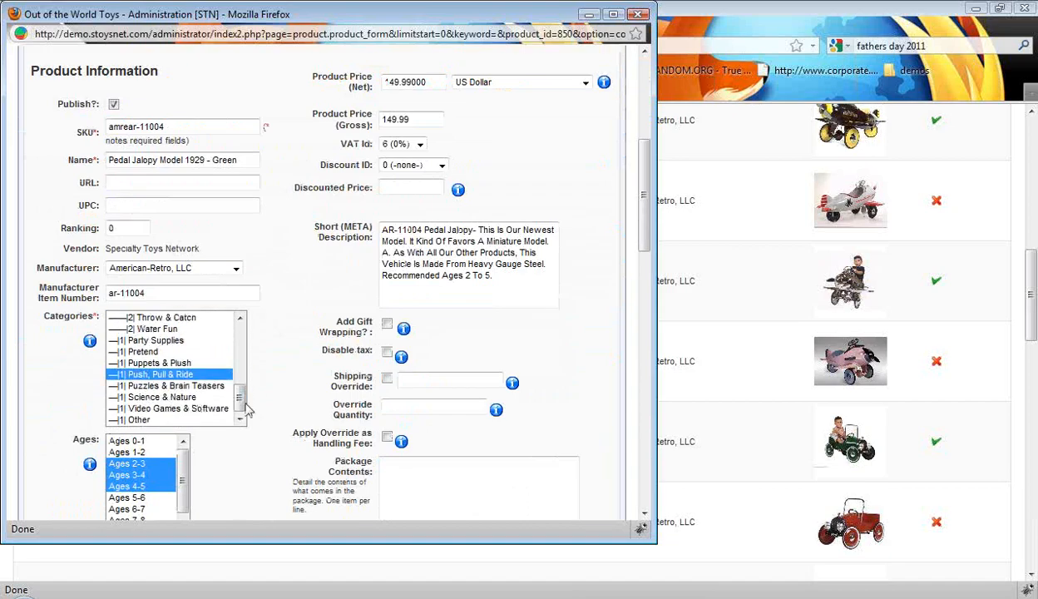
Save the Pedal Jalopy Model 1929 - Green product and close its window
{"action": "left_click_drag", "start_coordinate": [646, 215], "coordinate": [646, 139]}
{"action": "left_click", "coordinate": [553, 129]}
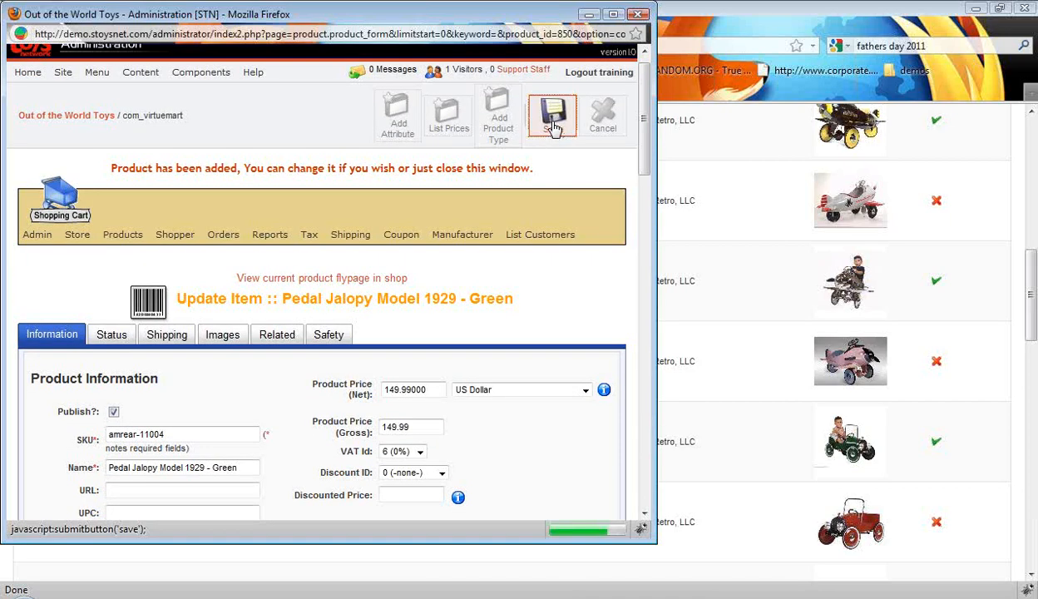
{"action": "left_click", "coordinate": [642, 16]}
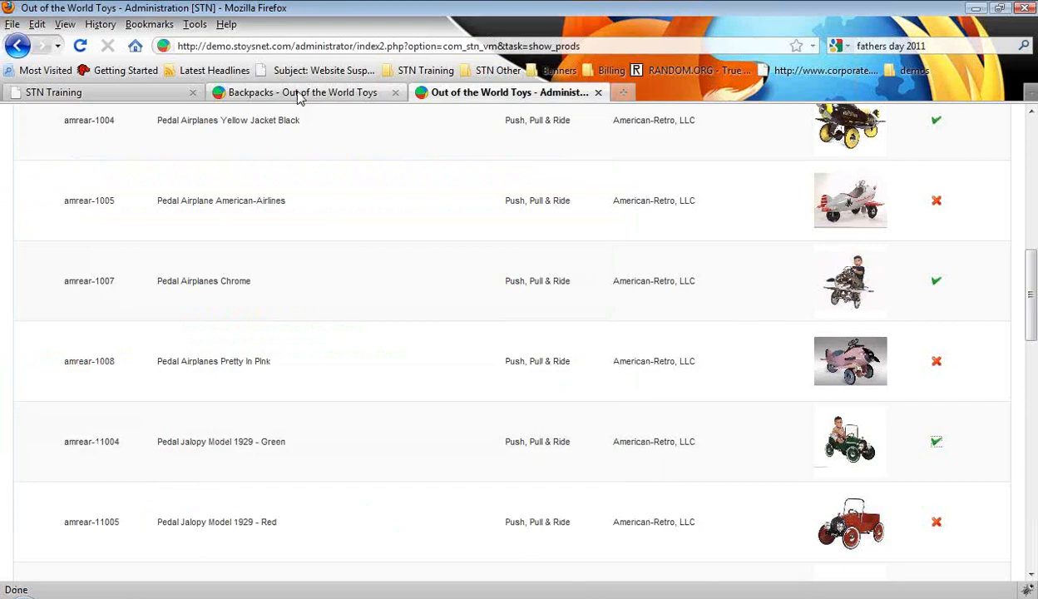
Review the shop's Backpacks page with its products and the Departments list, and return to the STN Training page
{"action": "left_click", "coordinate": [300, 94]}
{"action": "left_click_drag", "start_coordinate": [1031, 264], "coordinate": [1031, 380]}
{"action": "scroll", "coordinate": [873, 454], "scroll_direction": "up", "scroll_amount": 1}
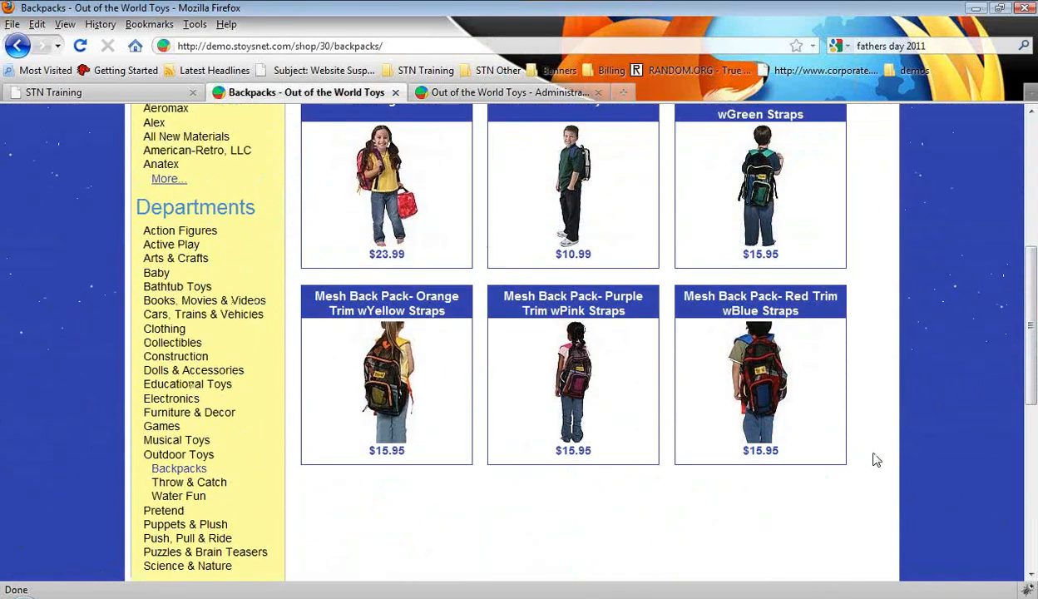
{"action": "scroll", "coordinate": [873, 458], "scroll_direction": "up", "scroll_amount": 2}
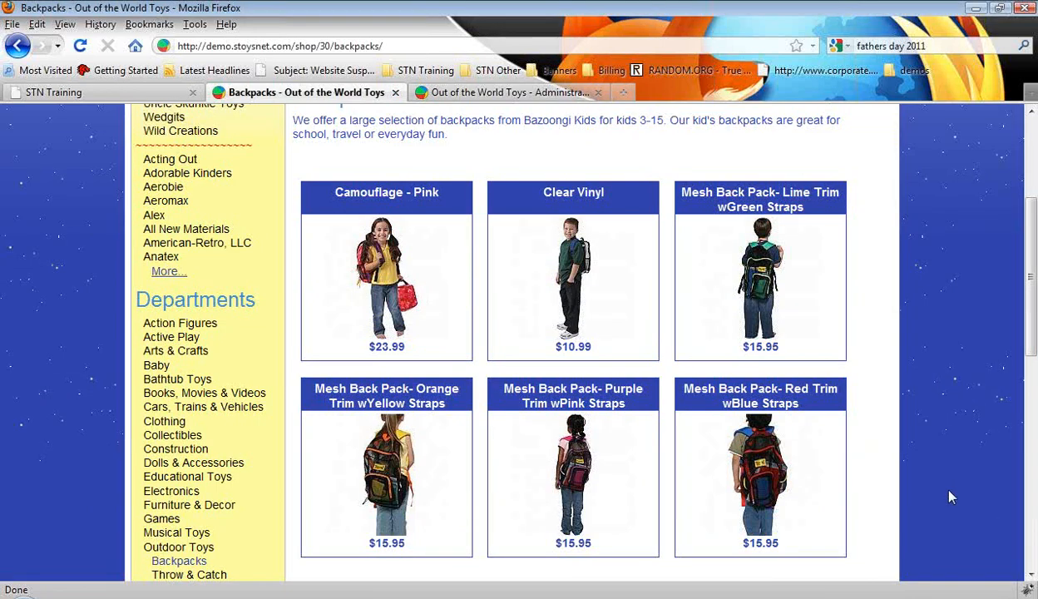
{"action": "scroll", "coordinate": [953, 491], "scroll_direction": "down", "scroll_amount": 1}
{"action": "scroll", "coordinate": [936, 475], "scroll_direction": "down", "scroll_amount": 1}
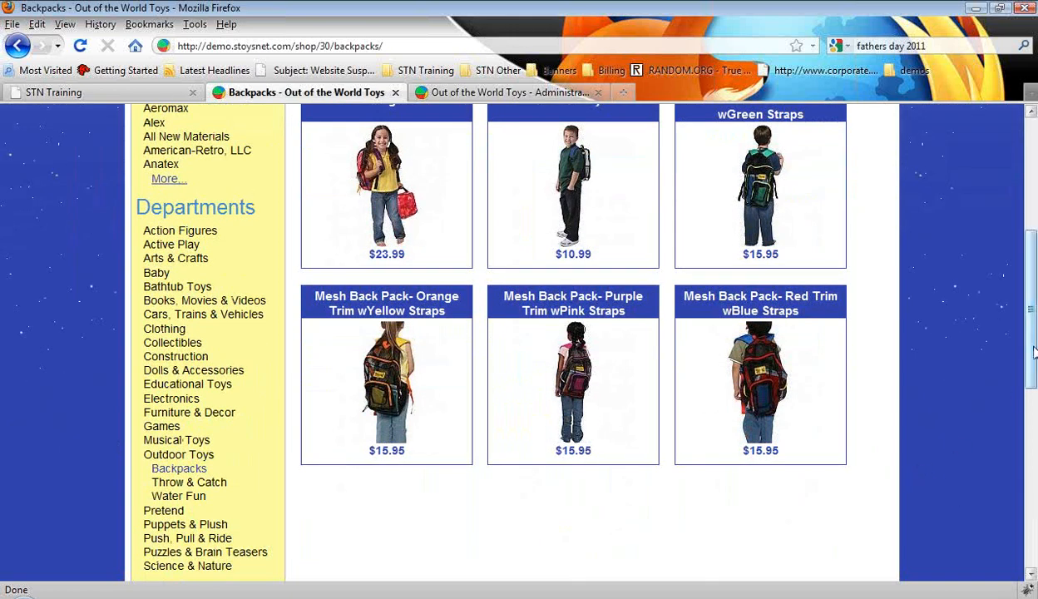
{"action": "scroll", "coordinate": [1031, 332], "scroll_direction": "up", "scroll_amount": 1}
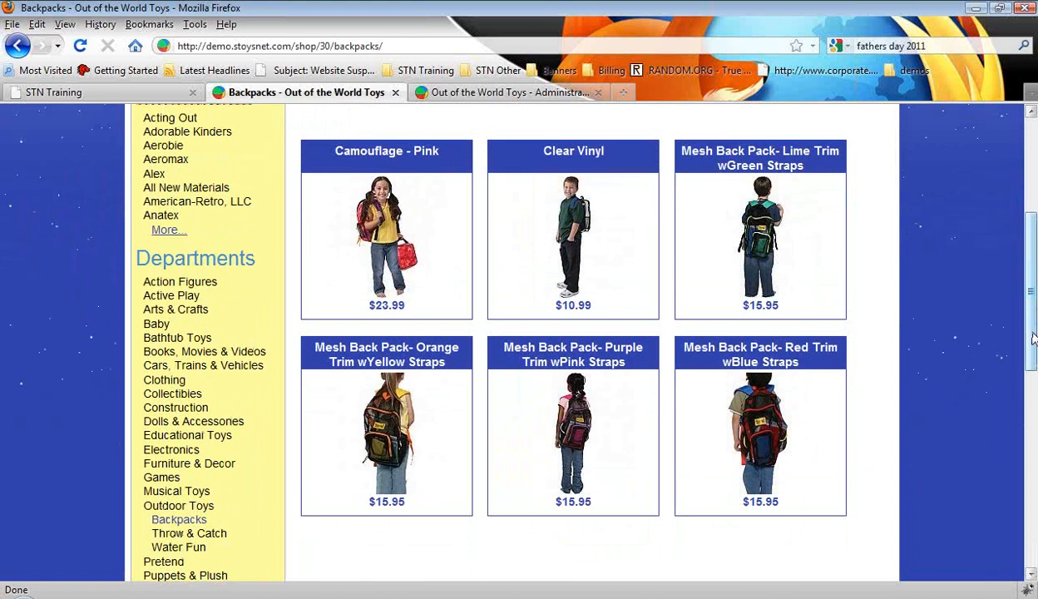
{"action": "left_click", "coordinate": [131, 93]}
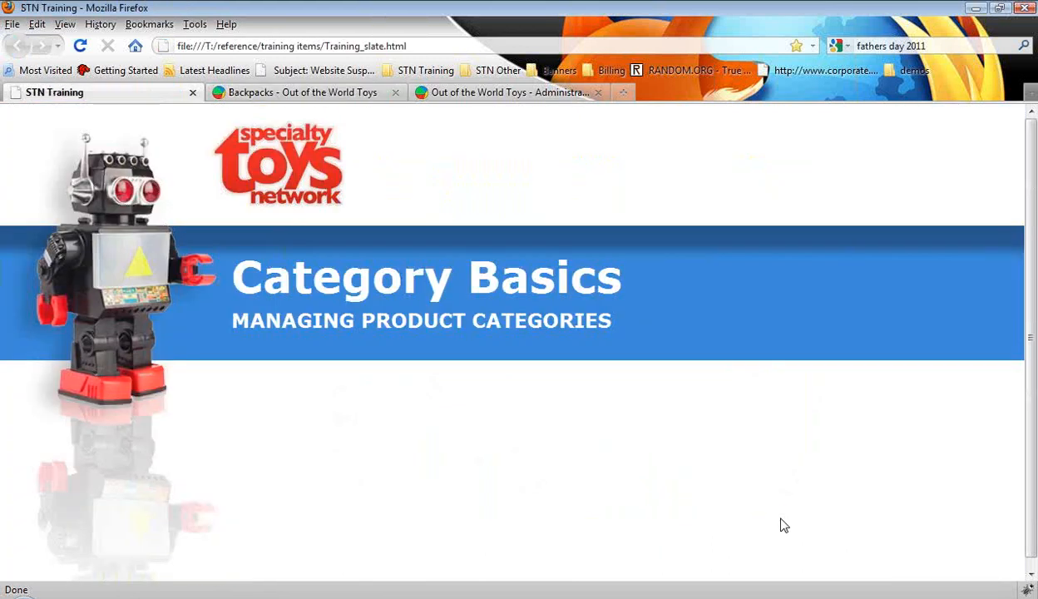